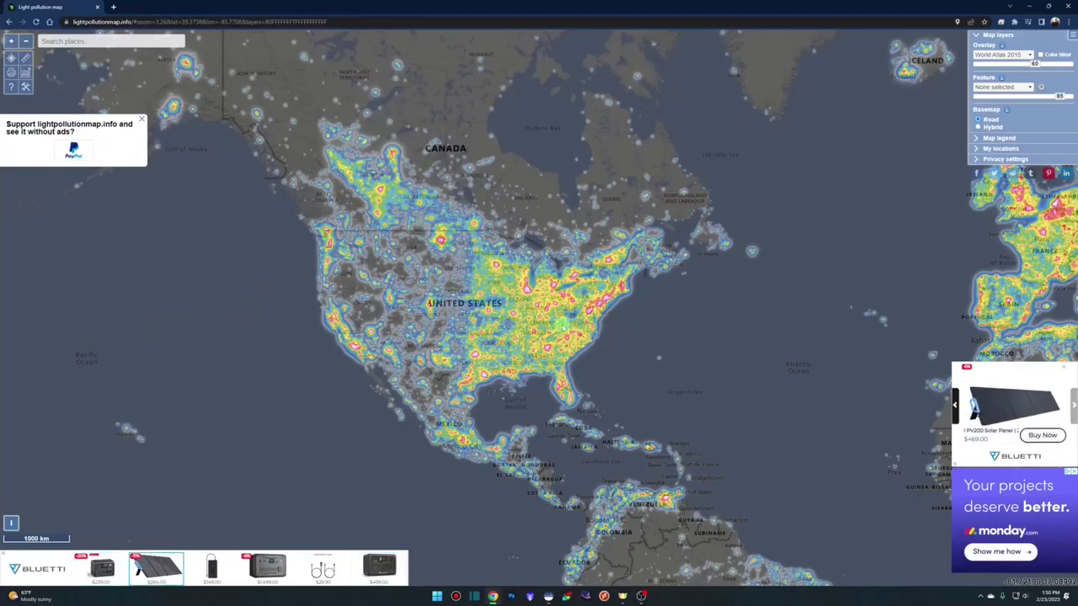
# - Zoom and pan the light pollution map to centre on Chicago and northwest Indiana
pyautogui.scroll(1, 560, 318)
pyautogui.scroll(4, 560, 317)
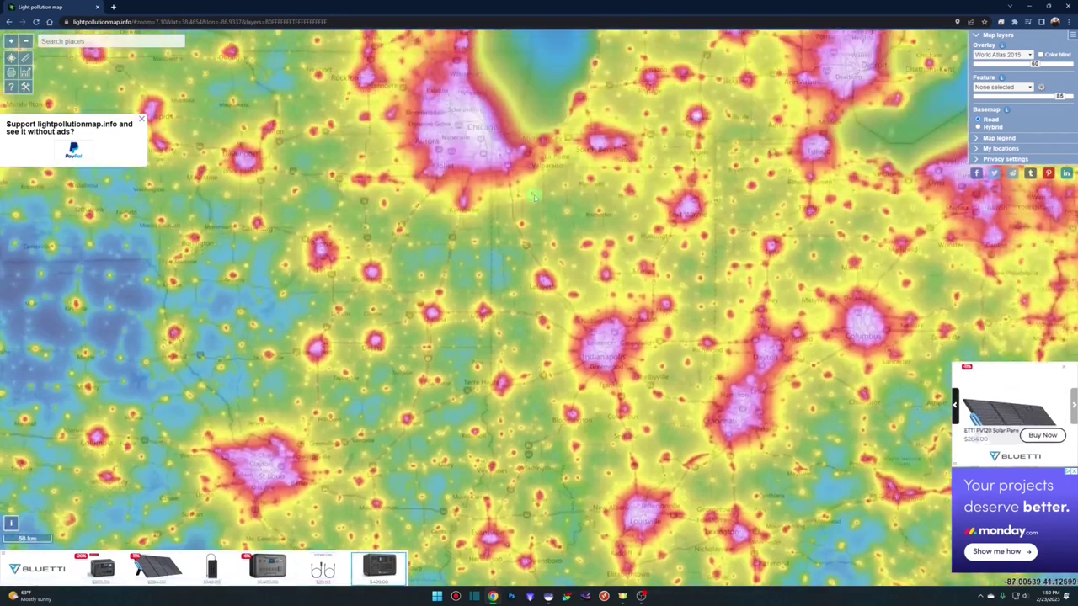
pyautogui.moveTo(533, 196); pyautogui.dragTo(534, 300)
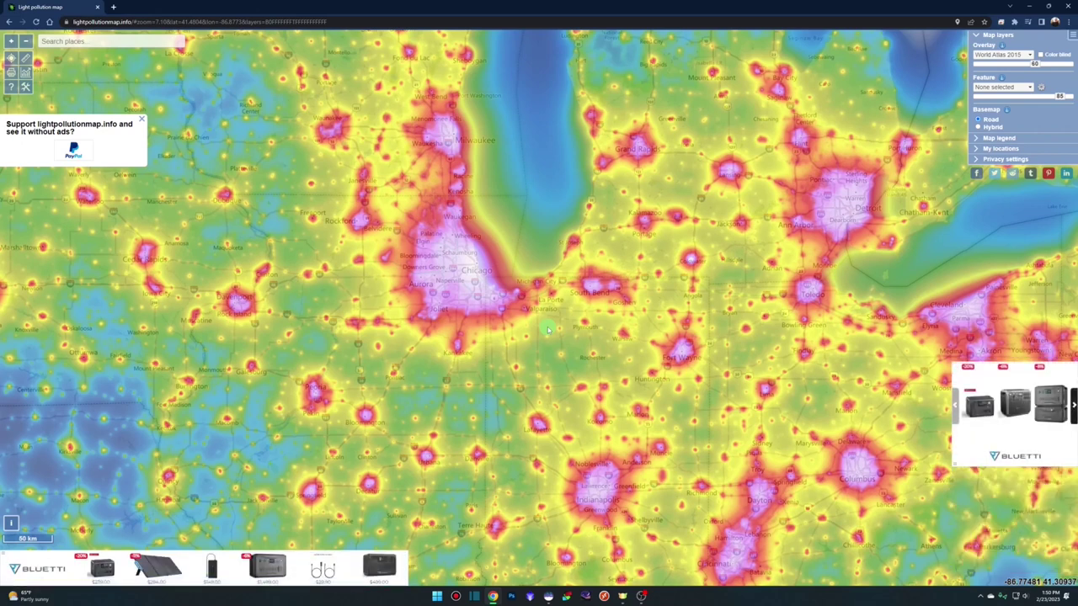
pyautogui.moveTo(548, 330); pyautogui.dragTo(502, 408)
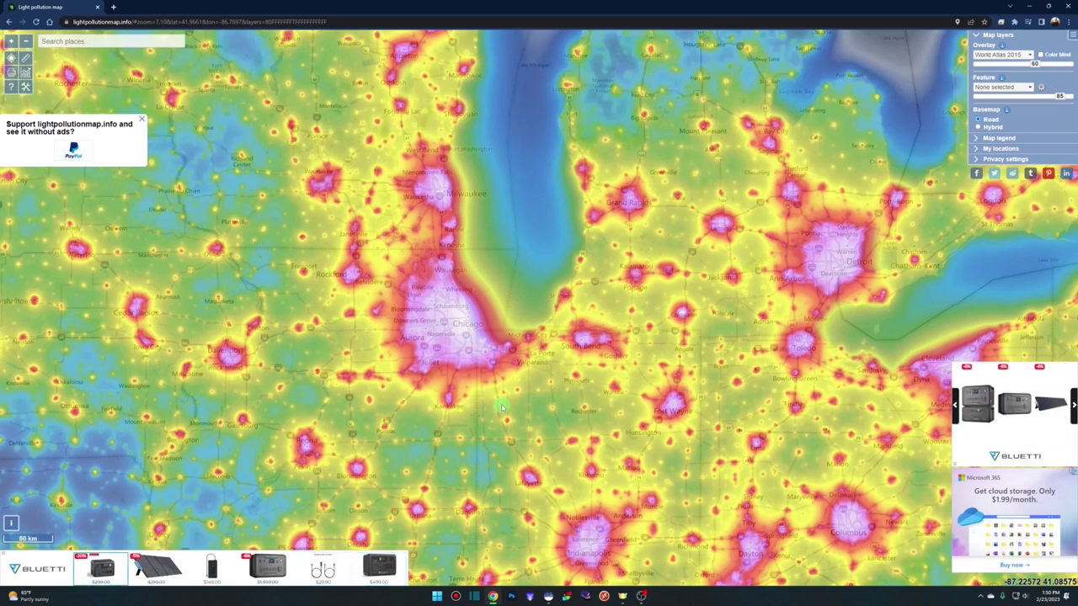
pyautogui.scroll(1, 479, 384)
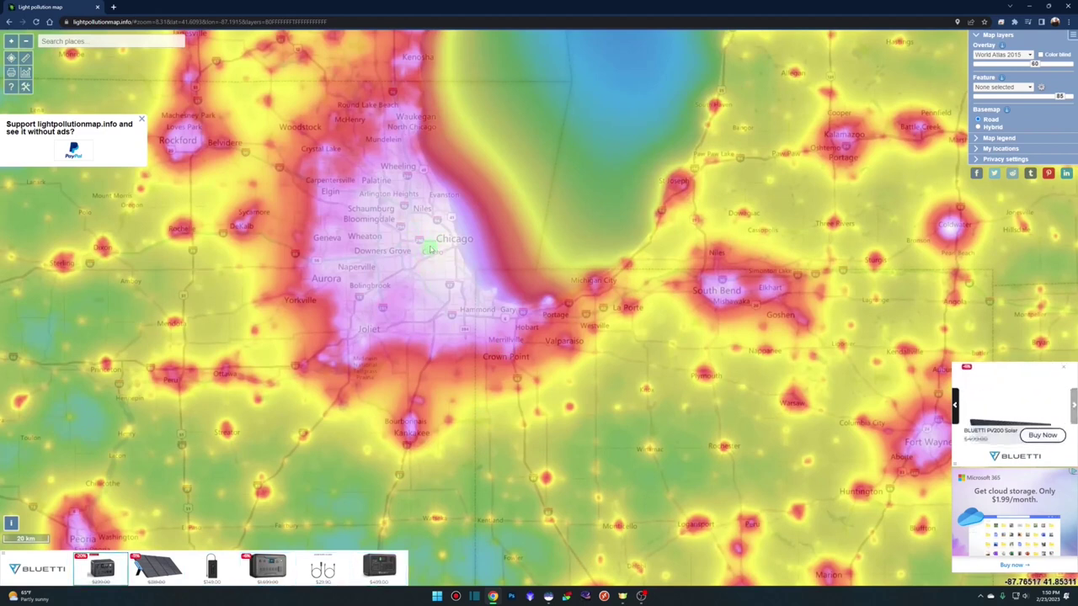
# - Read zenith sky brightness over Chicago and at darker spots to the west and south
pyautogui.click(431, 249)
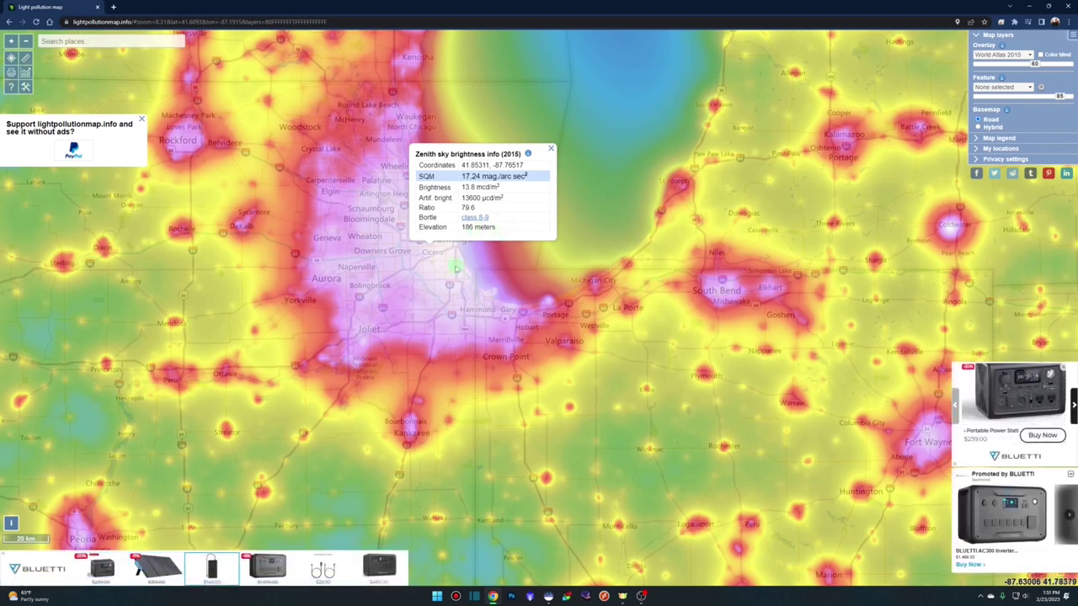
pyautogui.click(402, 310)
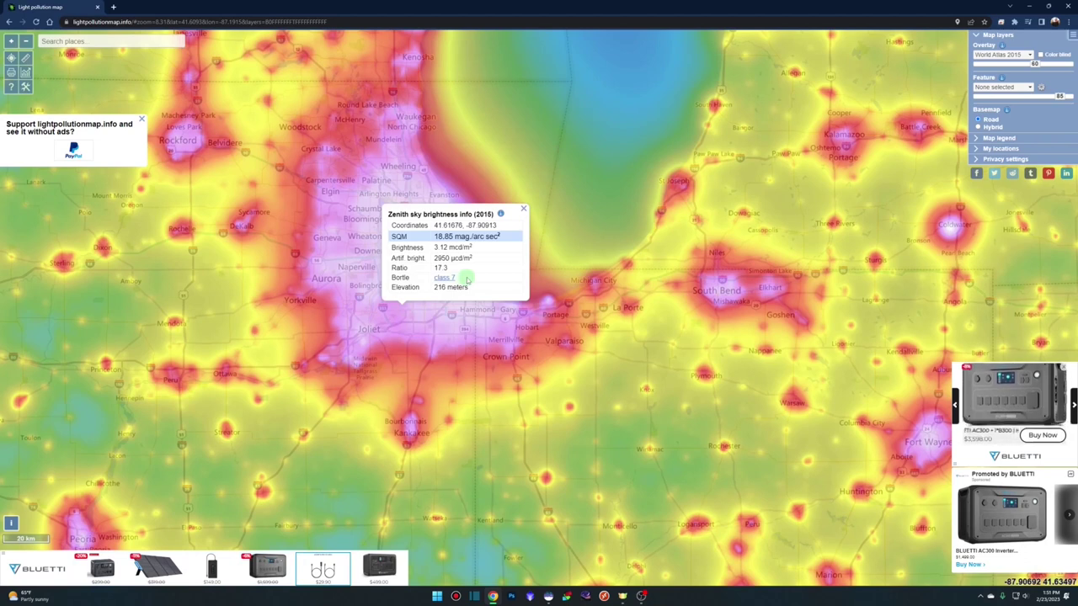
pyautogui.click(402, 363)
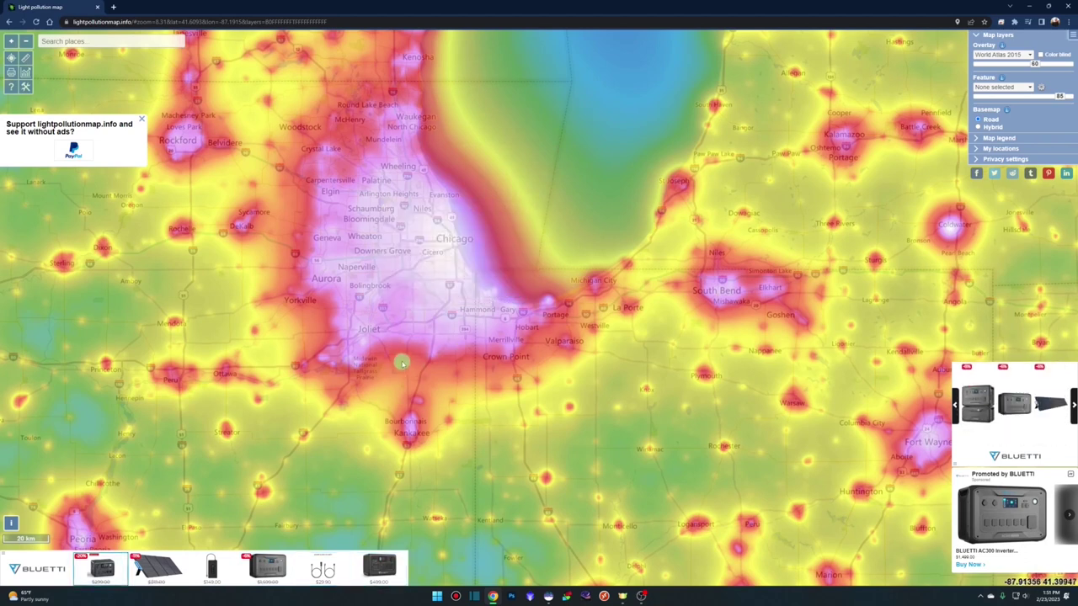
pyautogui.click(470, 473)
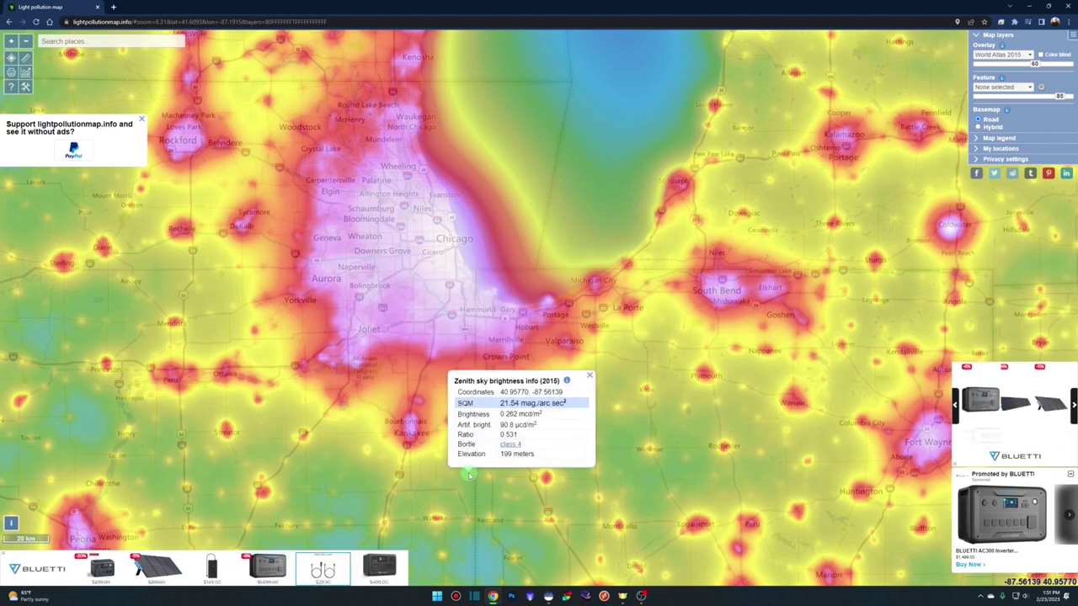
# - Compare readings at dark western sites down to Bortle class 1, then zoom the map out
pyautogui.scroll(-3, 470, 473)
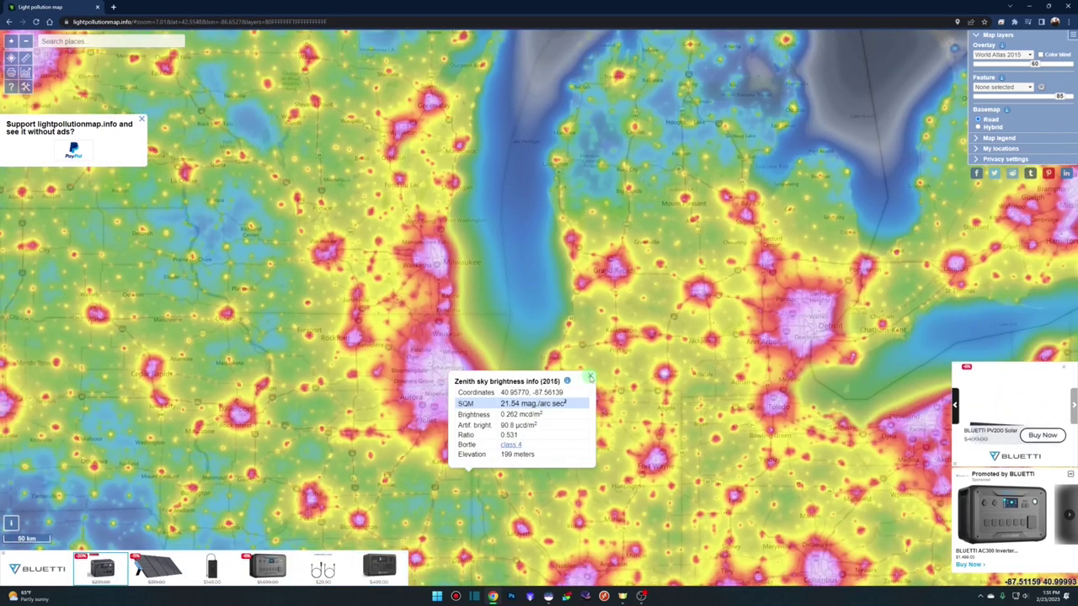
pyautogui.scroll(-5, 590, 378)
pyautogui.scroll(2, 520, 371)
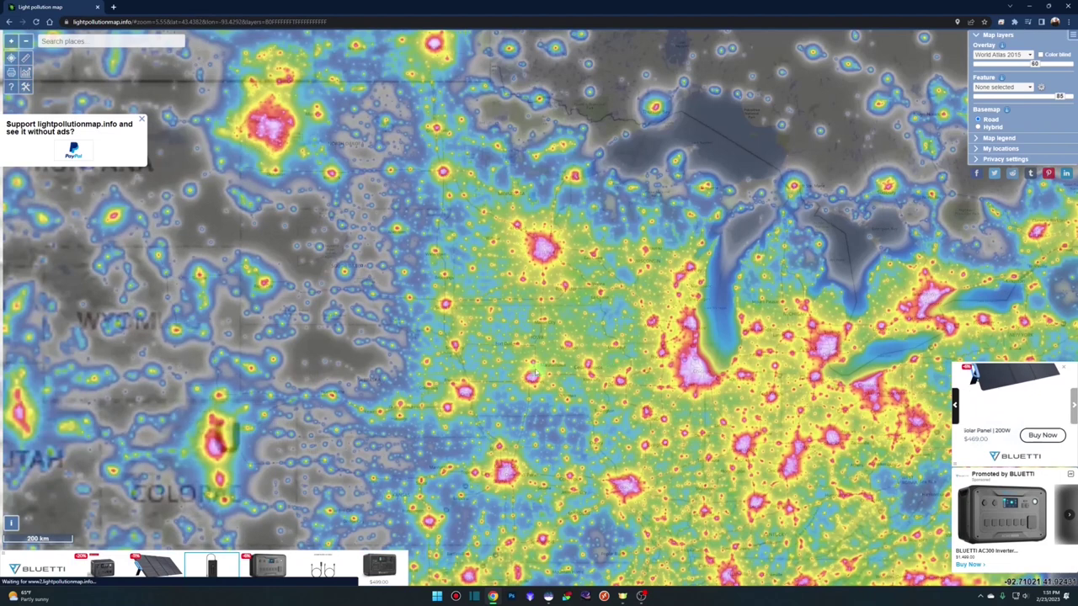
pyautogui.click(344, 385)
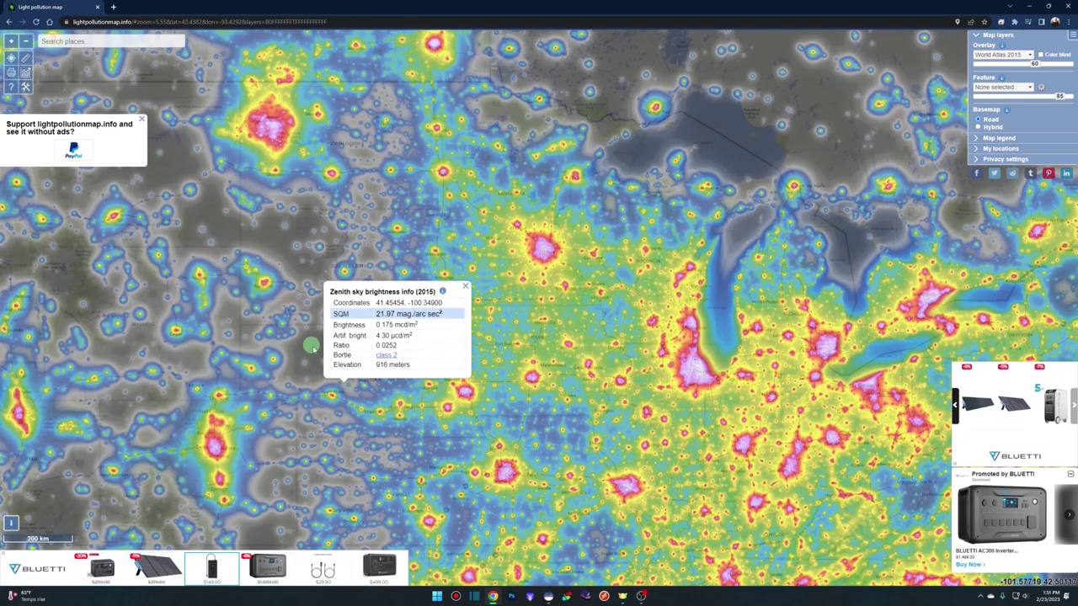
pyautogui.click(315, 350)
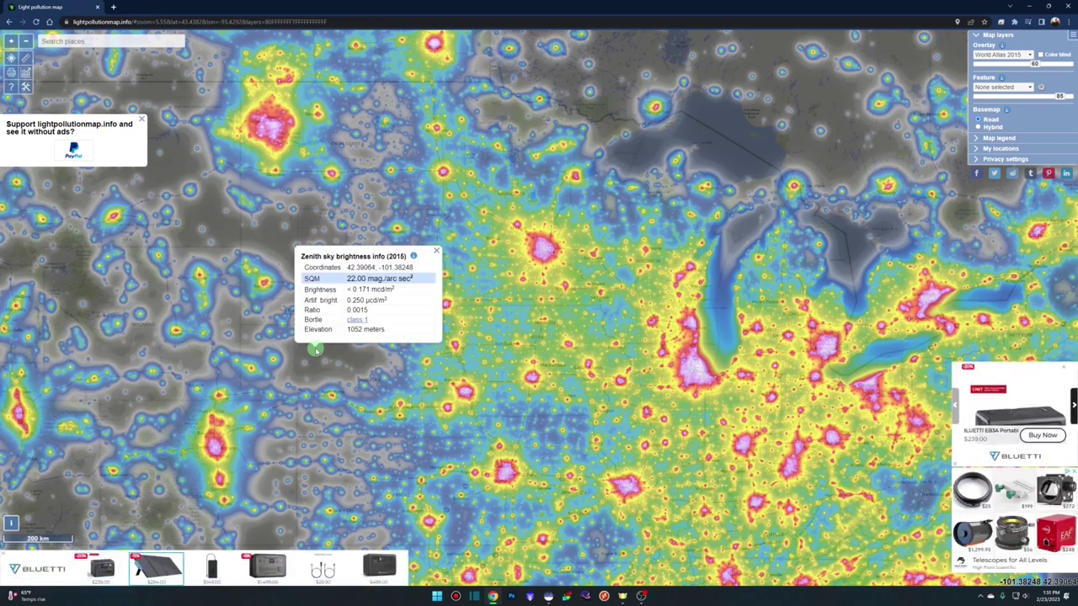
pyautogui.click(437, 251)
pyautogui.scroll(-2, 497, 297)
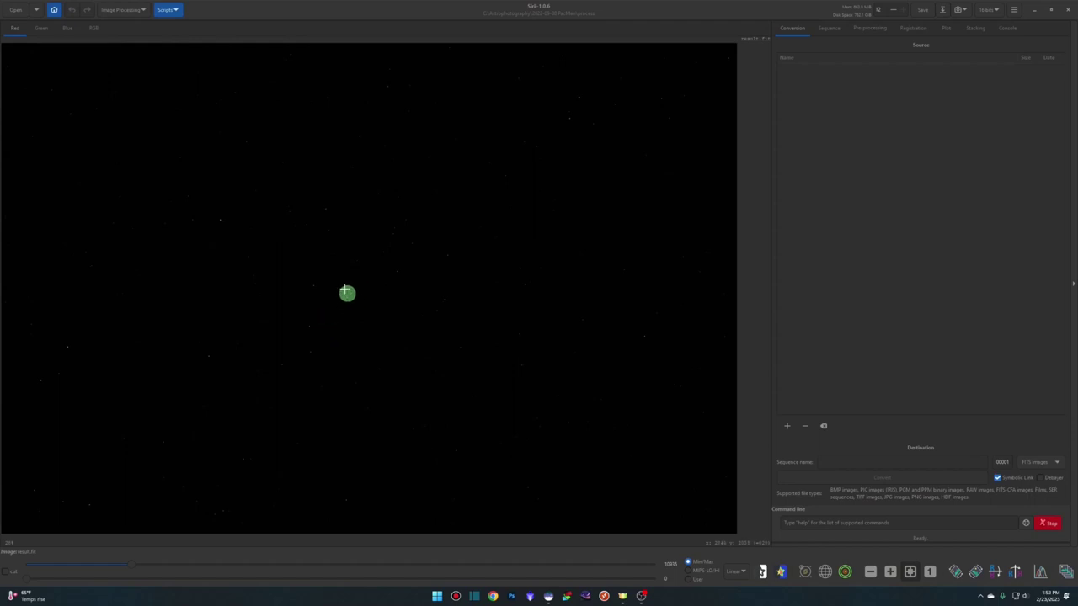
# - AutoStretch the RGB display of result.fit, then view the Green channel alone
pyautogui.click(94, 28)
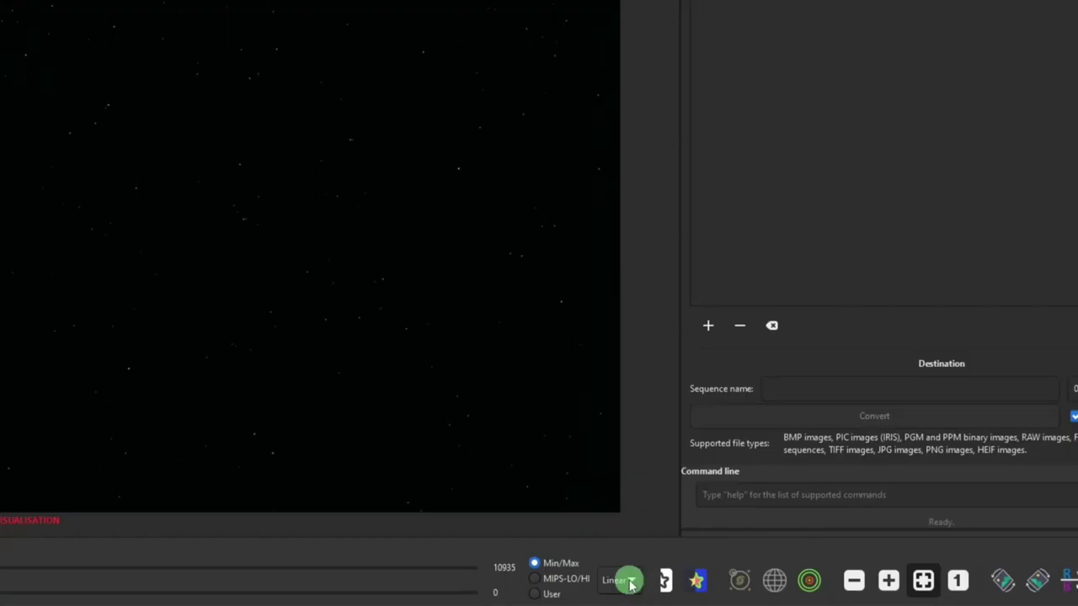
pyautogui.click(743, 572)
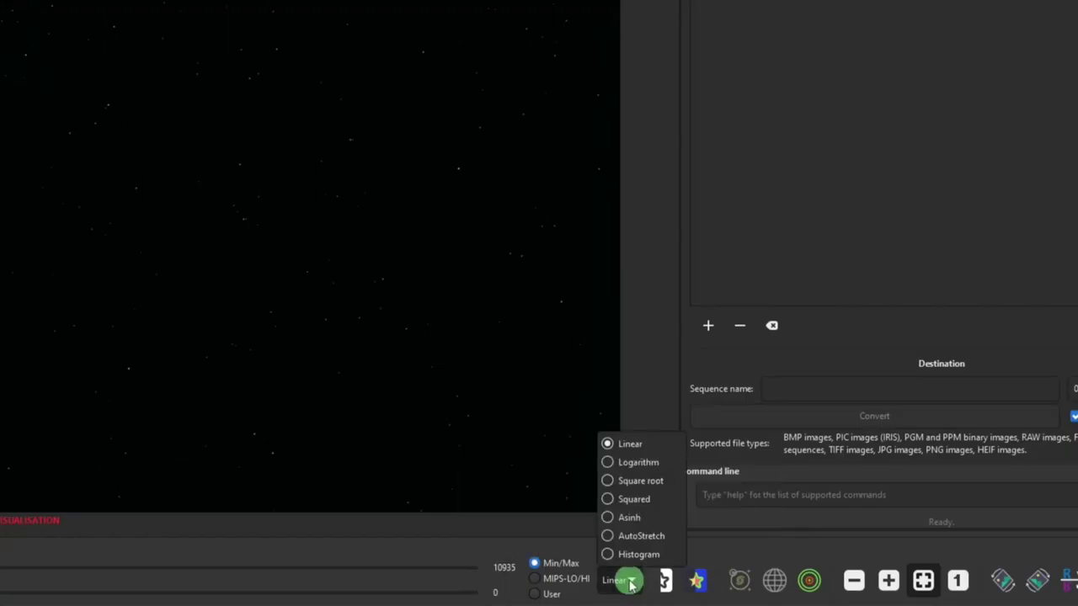
pyautogui.click(641, 536)
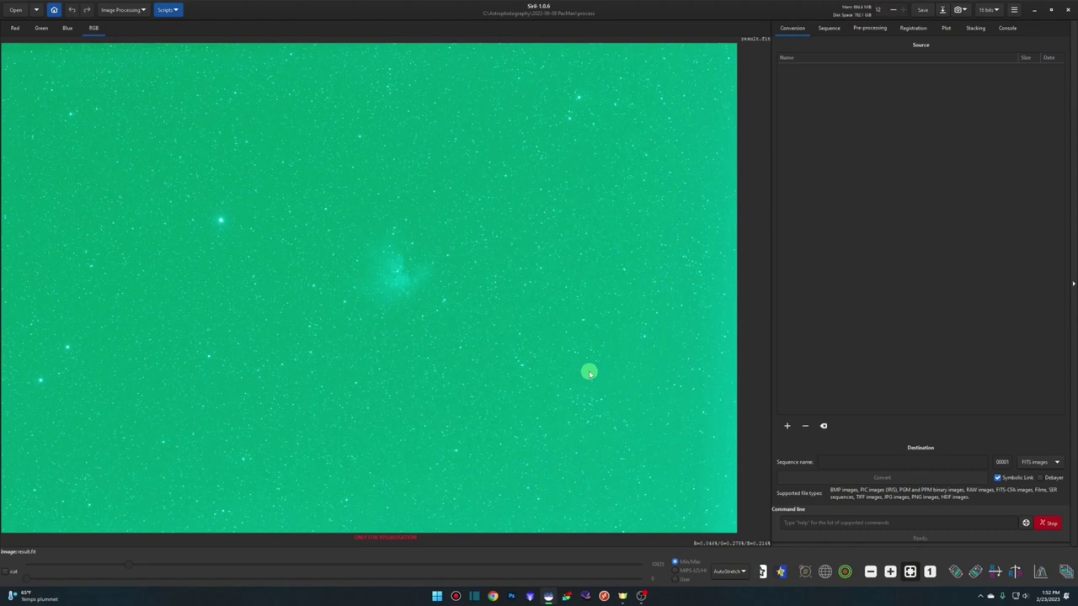
pyautogui.click(42, 29)
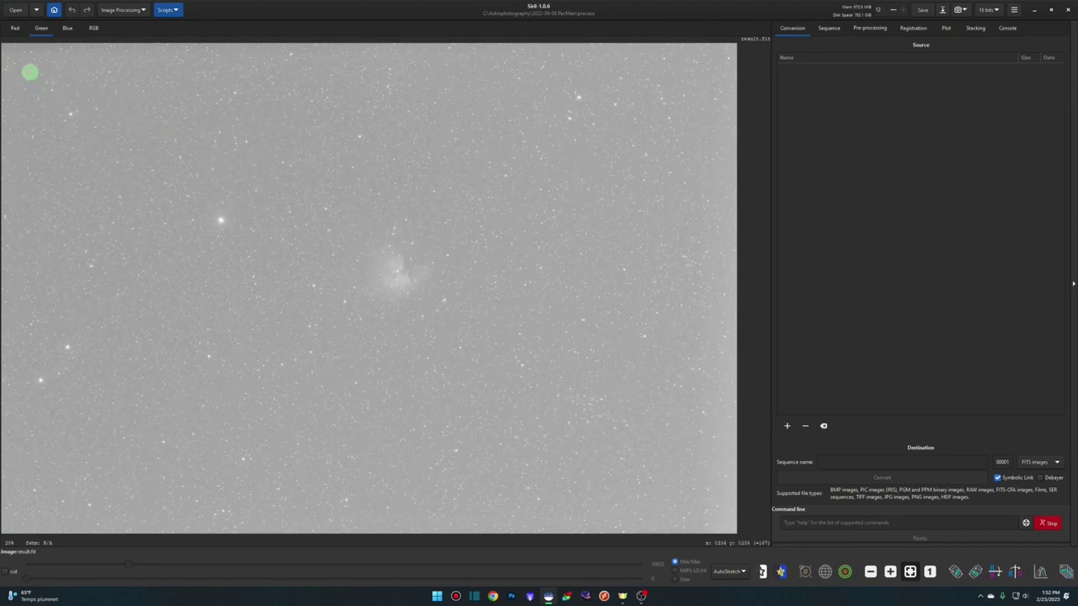
# - Crop result.fit to a rectangle inside its borders and view the combined RGB image
pyautogui.moveTo(29, 73); pyautogui.dragTo(691, 499)
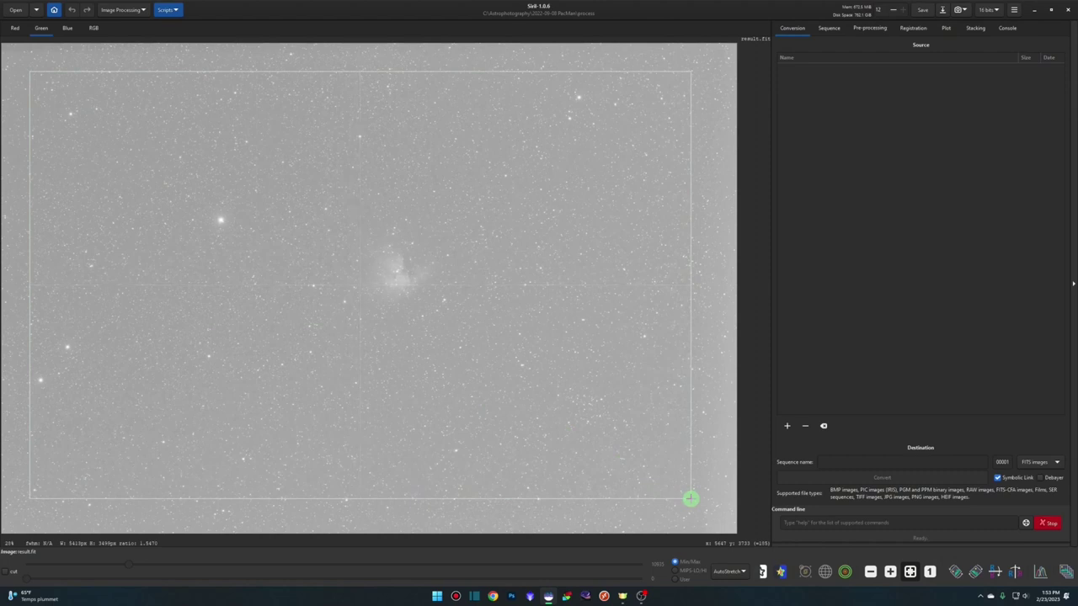
pyautogui.rightClick(500, 301)
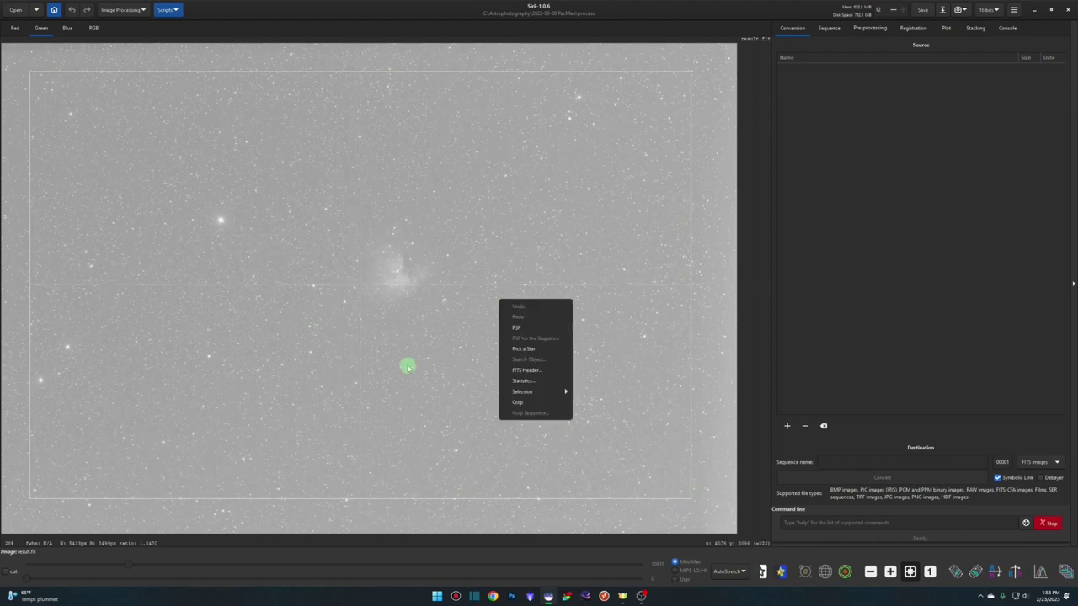
pyautogui.click(513, 403)
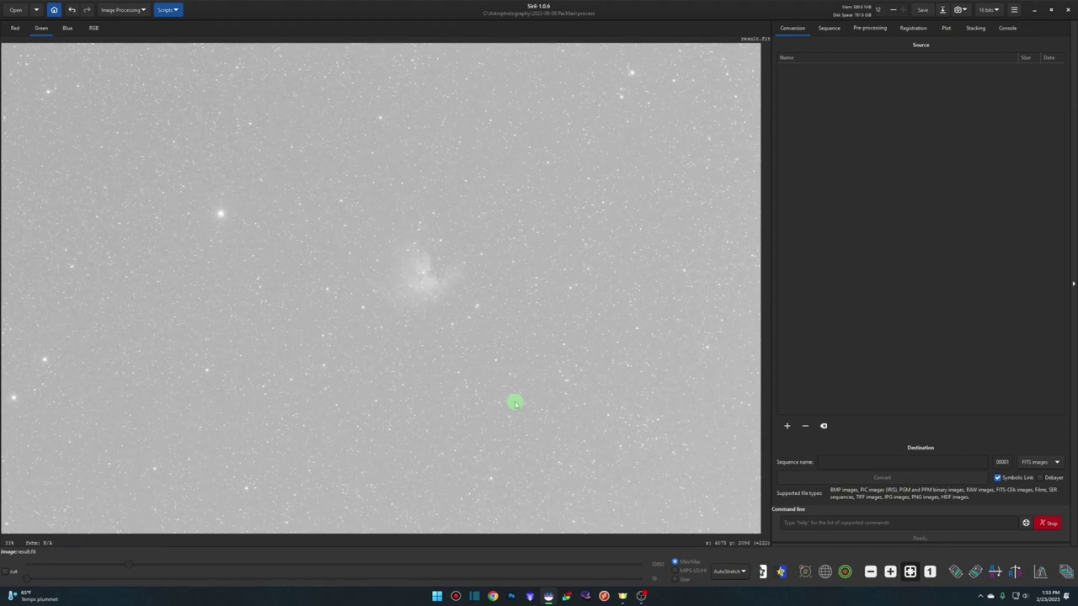
pyautogui.click(93, 27)
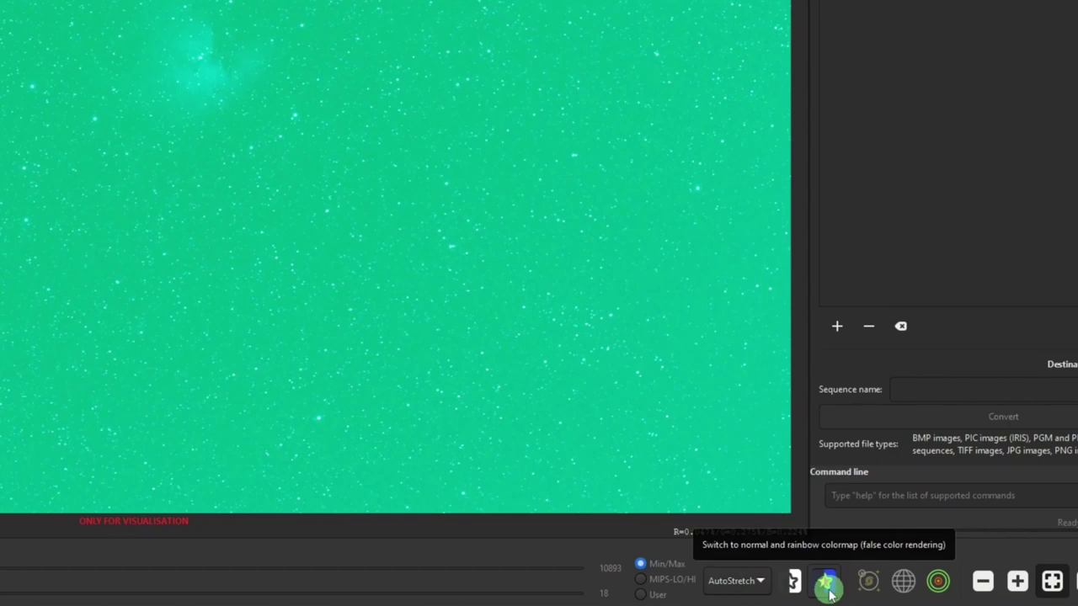
pyautogui.click(829, 594)
pyautogui.click(827, 586)
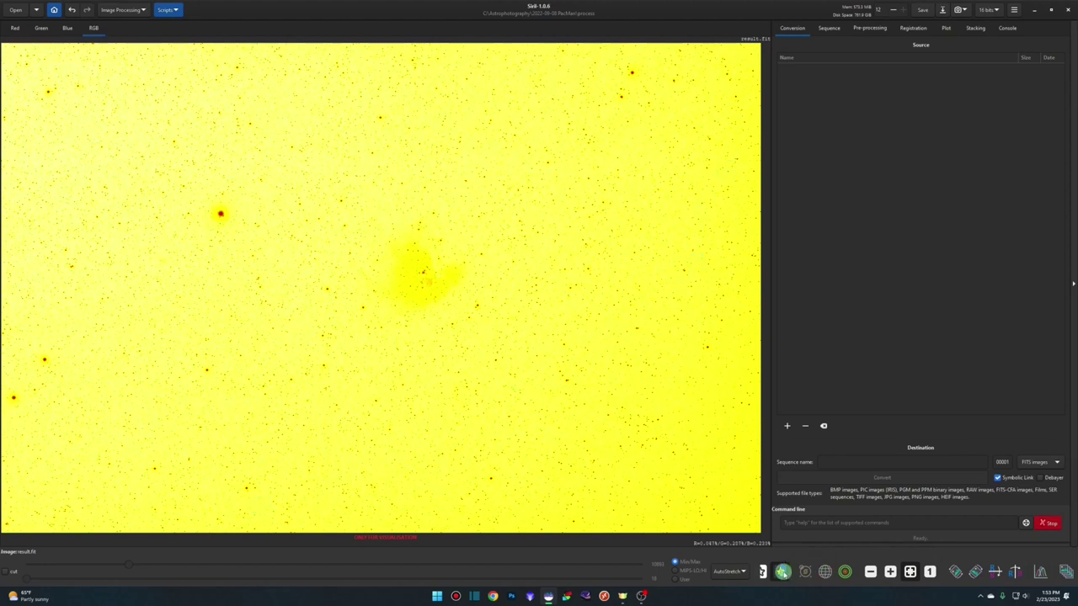
pyautogui.click(783, 572)
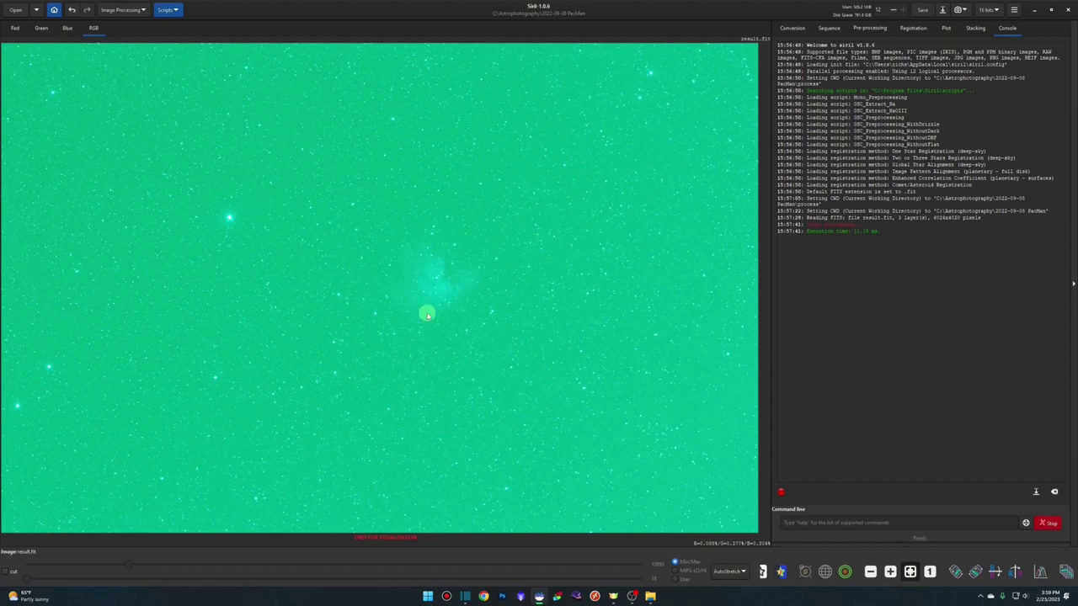
# - Dismiss the 'Only for visualization' notice and display the Blue channel in grayscale
pyautogui.click(387, 252)
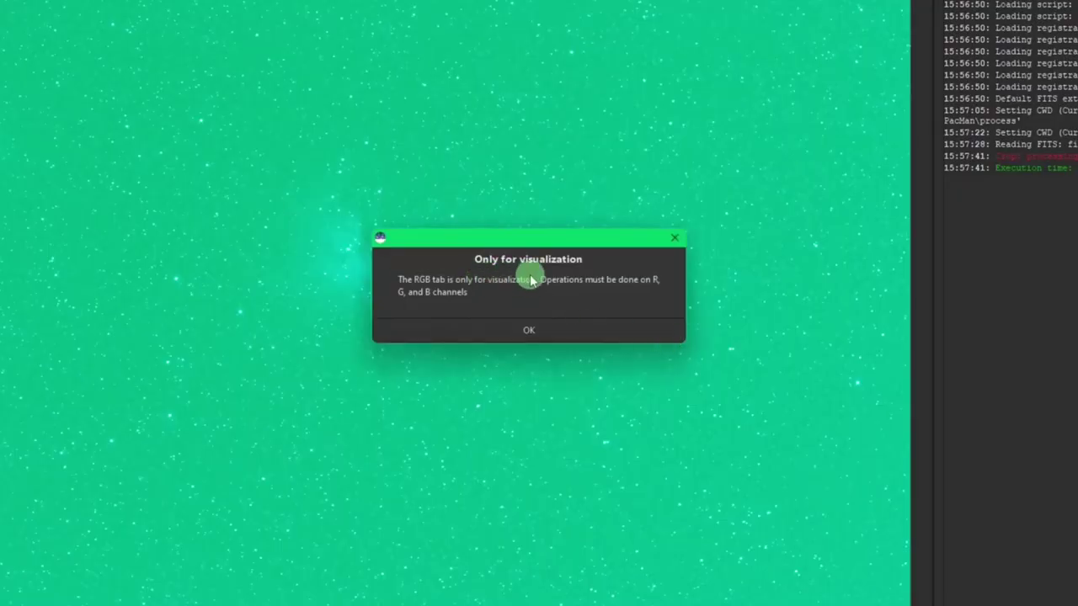
pyautogui.click(618, 326)
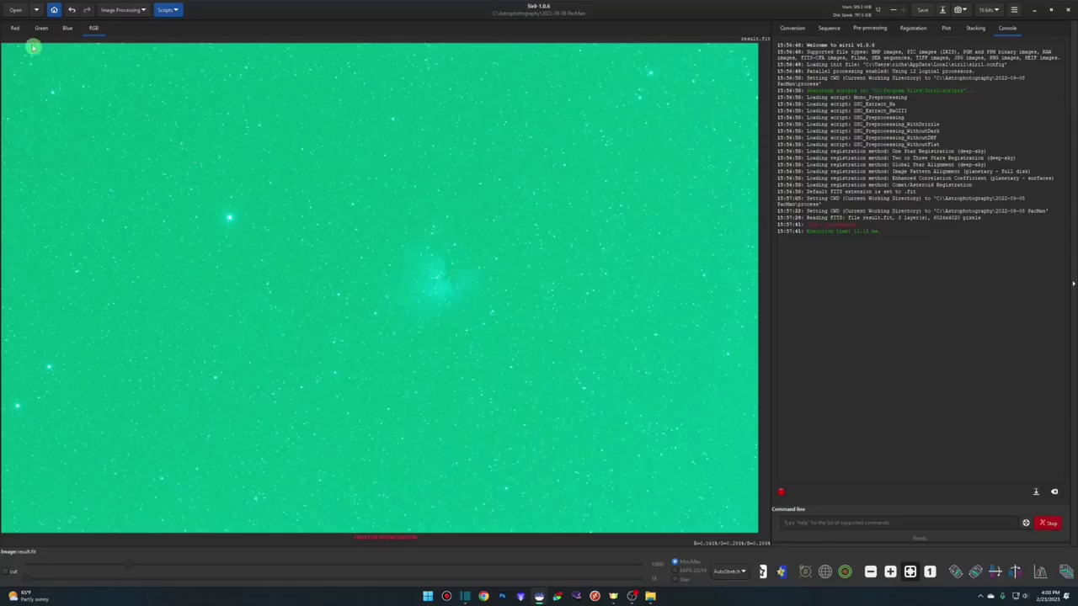
pyautogui.click(68, 30)
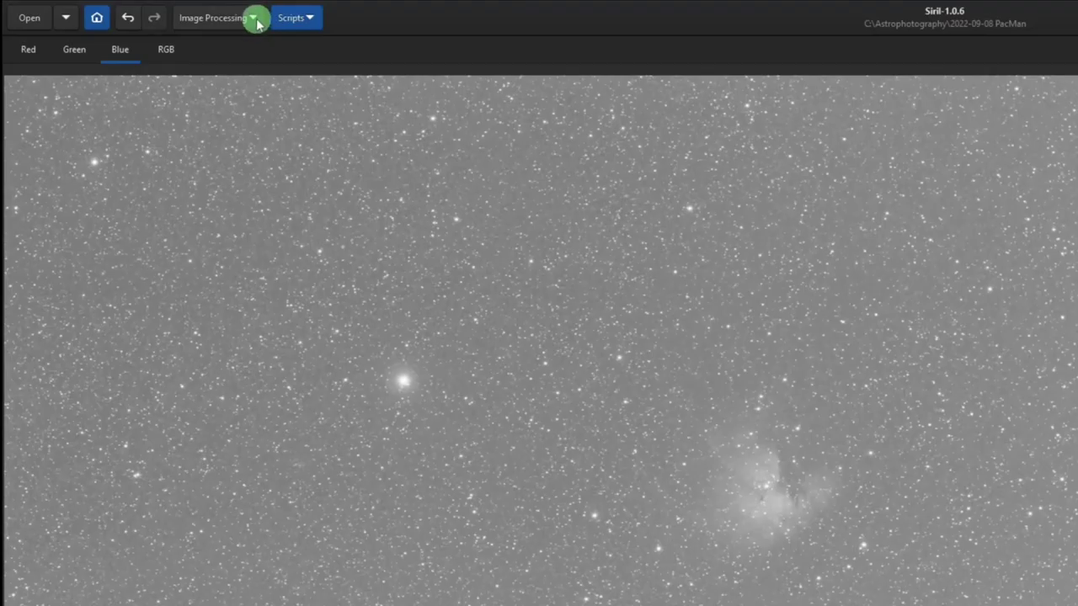
# - Open the Background Extraction dialog from the image processing menu
pyautogui.click(254, 18)
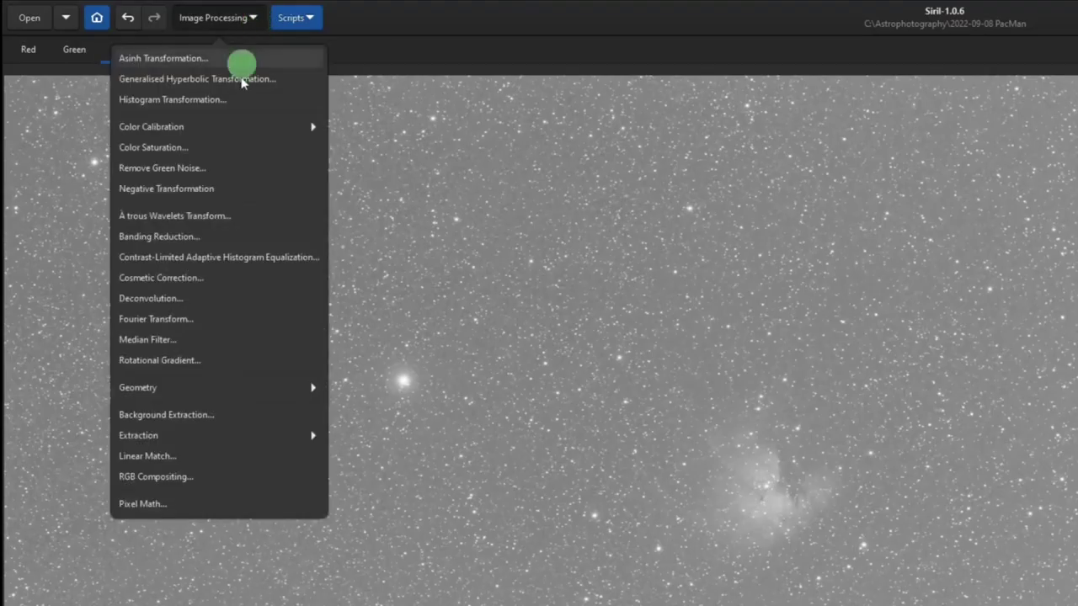
pyautogui.click(222, 414)
pyautogui.moveTo(934, 275); pyautogui.dragTo(780, 235)
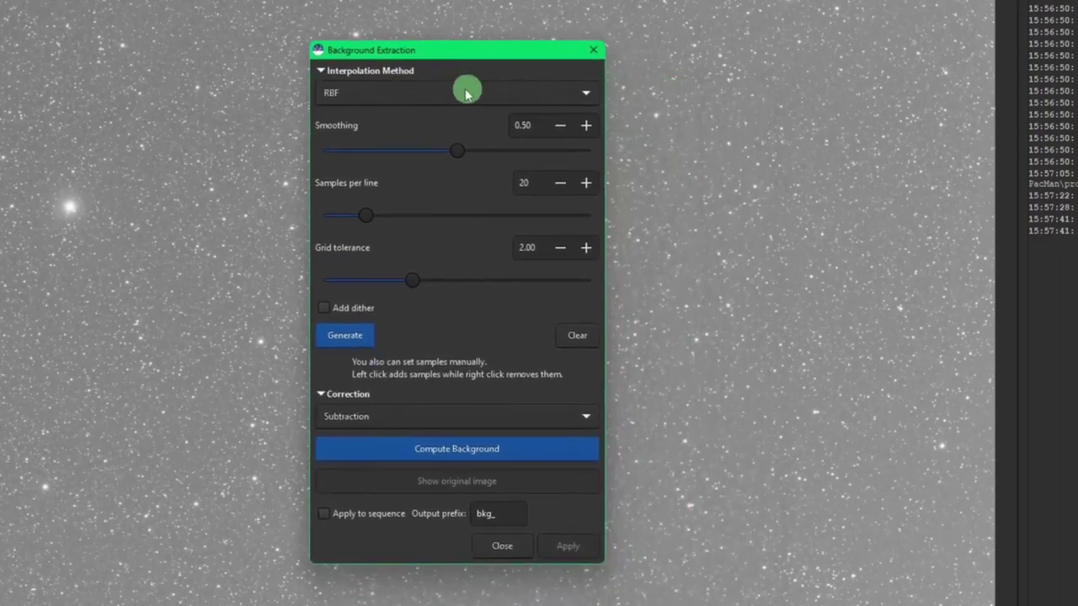
# - Keep RBF interpolation and park the Background Extraction dialog beside the nebula image
pyautogui.click(435, 91)
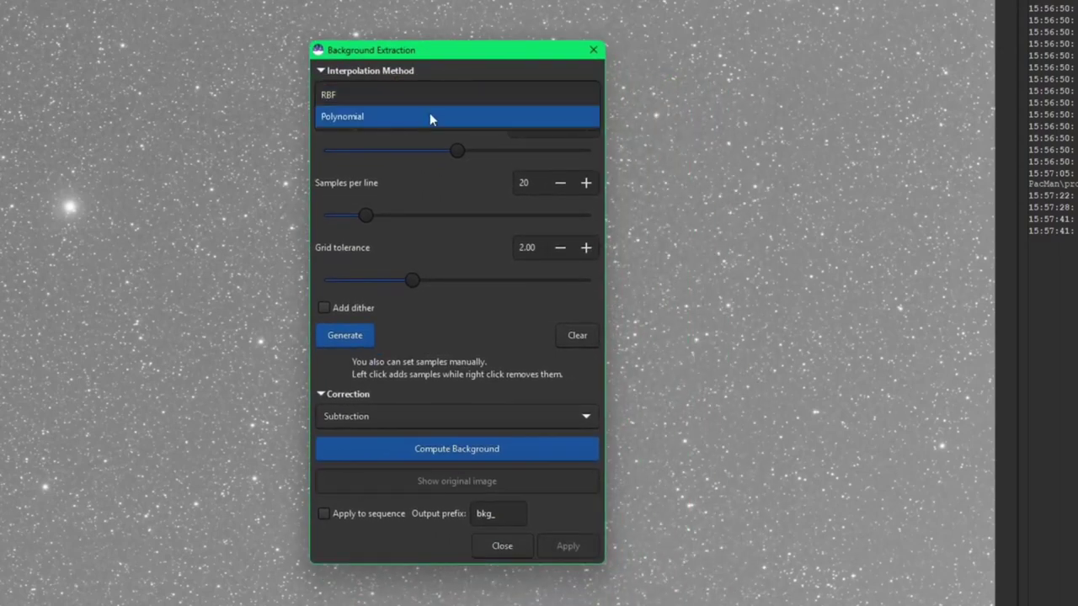
pyautogui.click(432, 74)
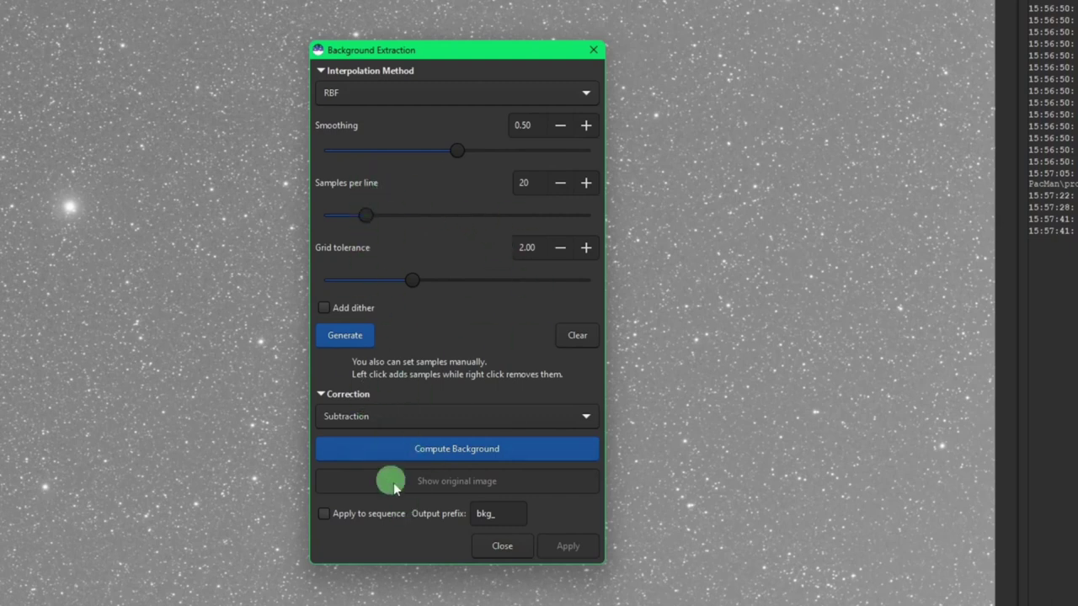
pyautogui.click(412, 102)
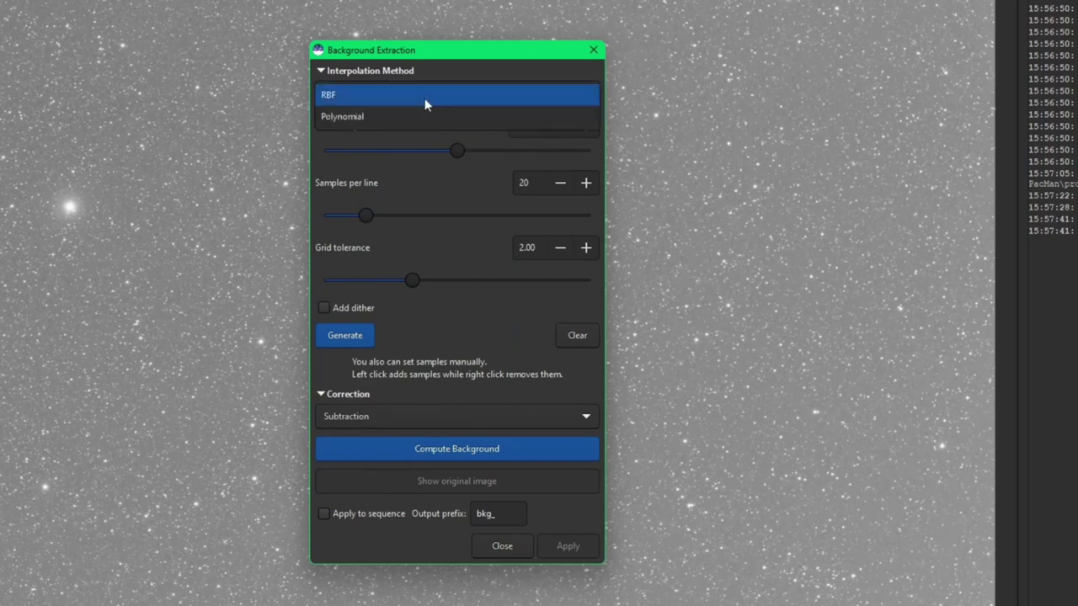
pyautogui.click(422, 97)
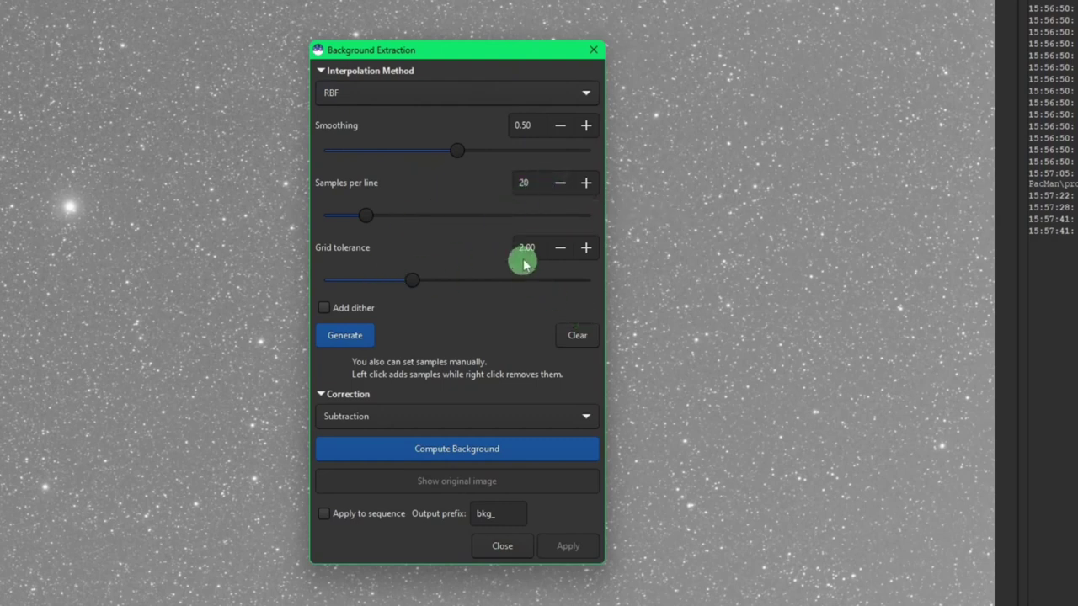
pyautogui.moveTo(474, 43); pyautogui.dragTo(1077, 72)
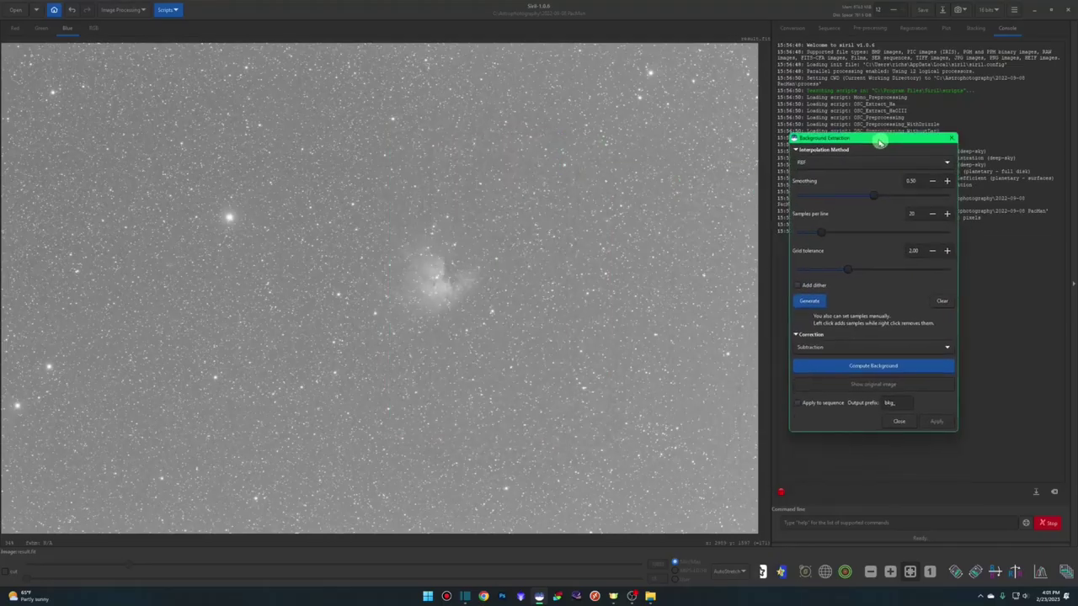
pyautogui.moveTo(879, 142); pyautogui.dragTo(863, 112)
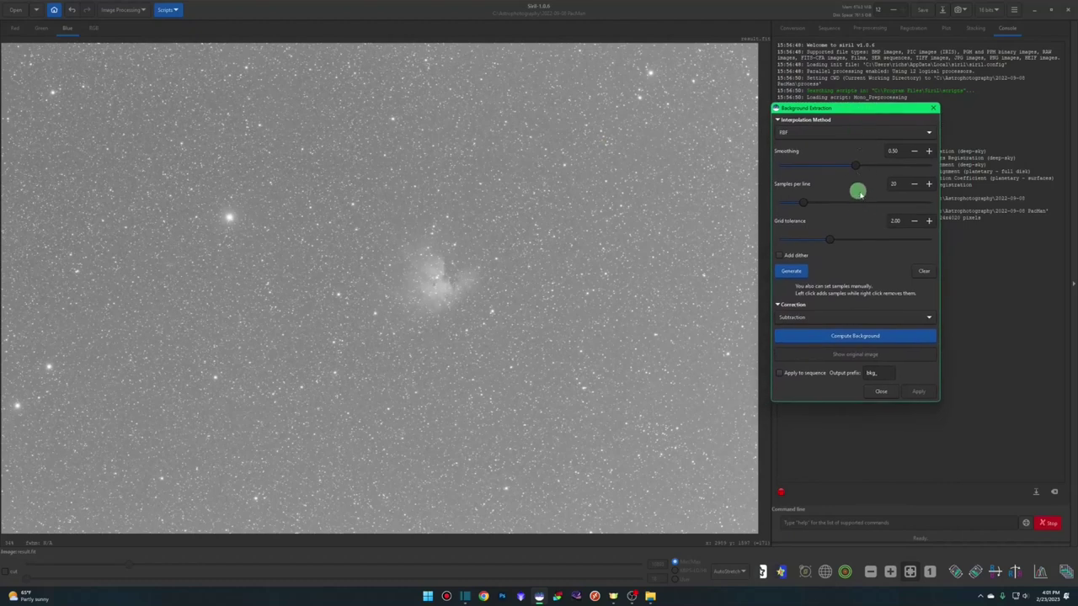
# - Generate background samples, try a denser grid, then regenerate at 20 samples per line
pyautogui.click(798, 272)
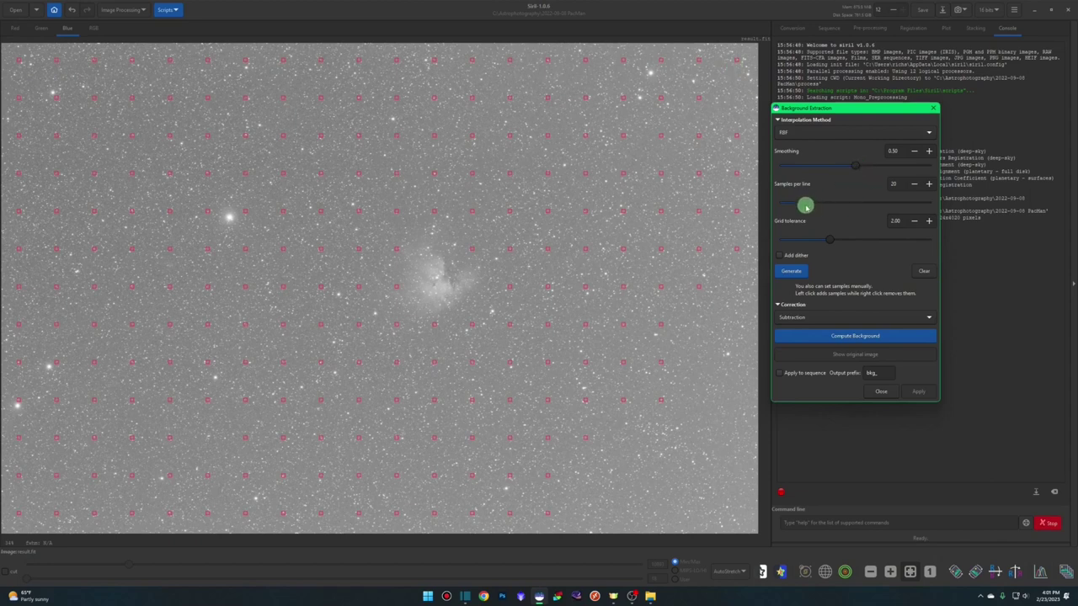
pyautogui.moveTo(811, 203); pyautogui.dragTo(825, 204)
pyautogui.click(796, 271)
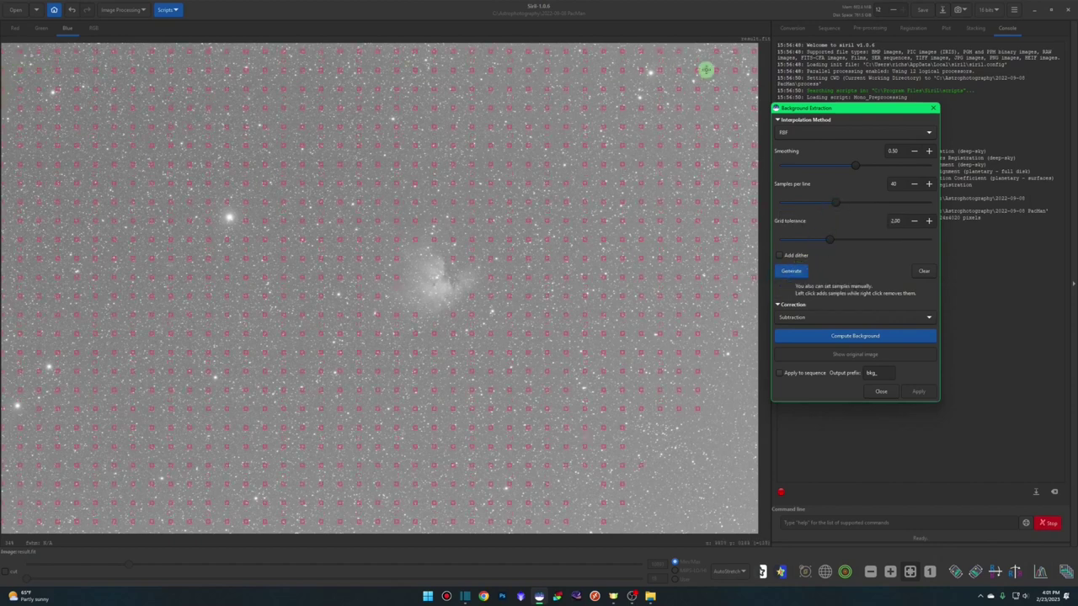
pyautogui.doubleClick(894, 183)
pyautogui.write('20')
pyautogui.click(799, 272)
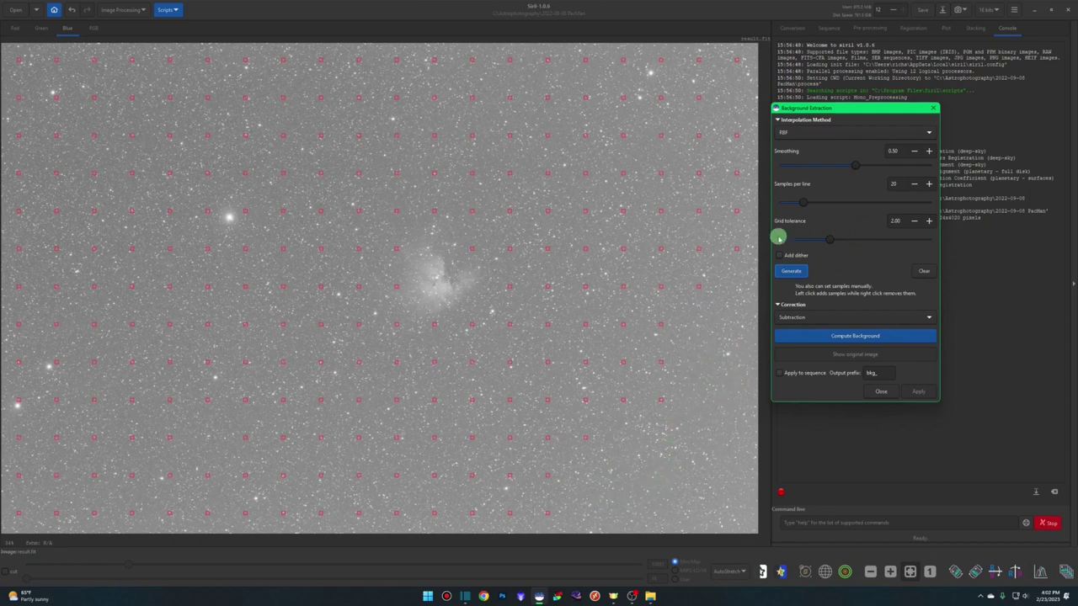
# - Set grid tolerance to 4 and regenerate the background samples
pyautogui.moveTo(901, 221); pyautogui.dragTo(875, 221)
pyautogui.write('4')
pyautogui.click(791, 272)
# - Lower the grid tolerance and regenerate the 20-per-line background sample grid
pyautogui.doubleClick(898, 220)
pyautogui.write('3')
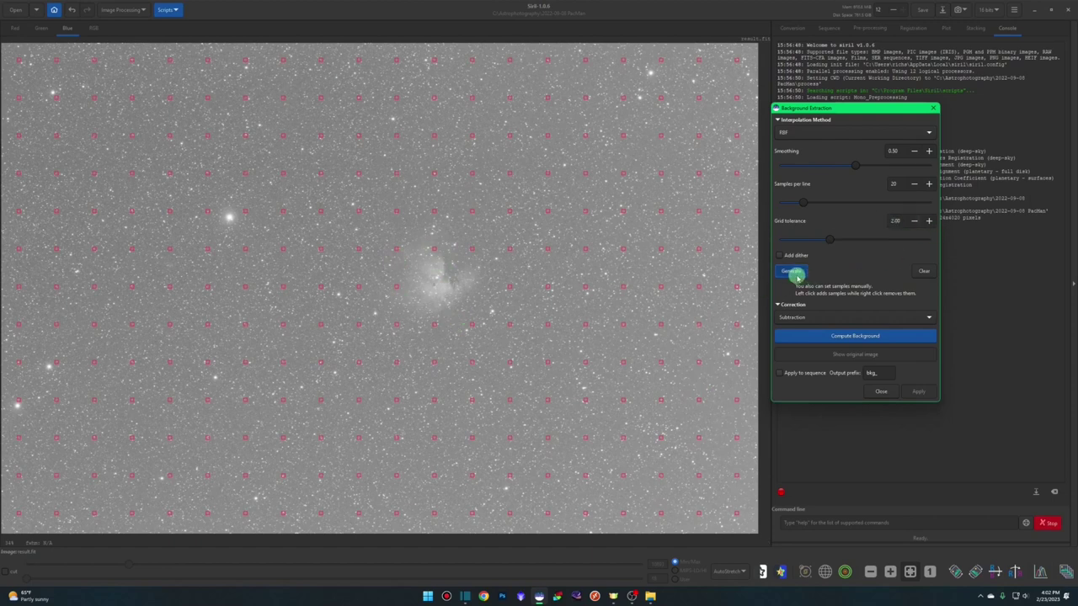
pyautogui.click(789, 273)
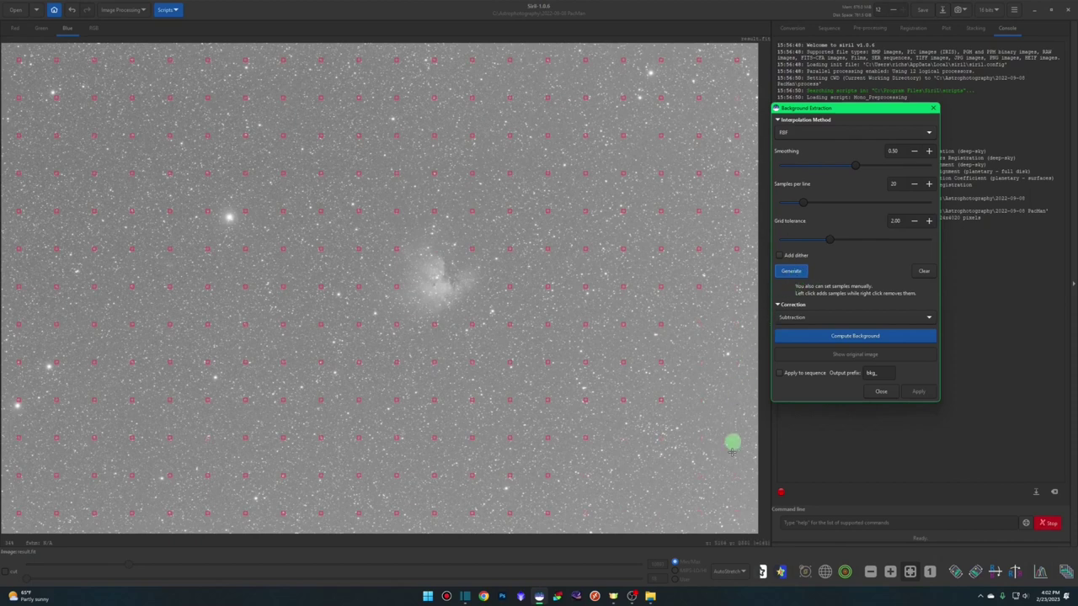
pyautogui.click(595, 479)
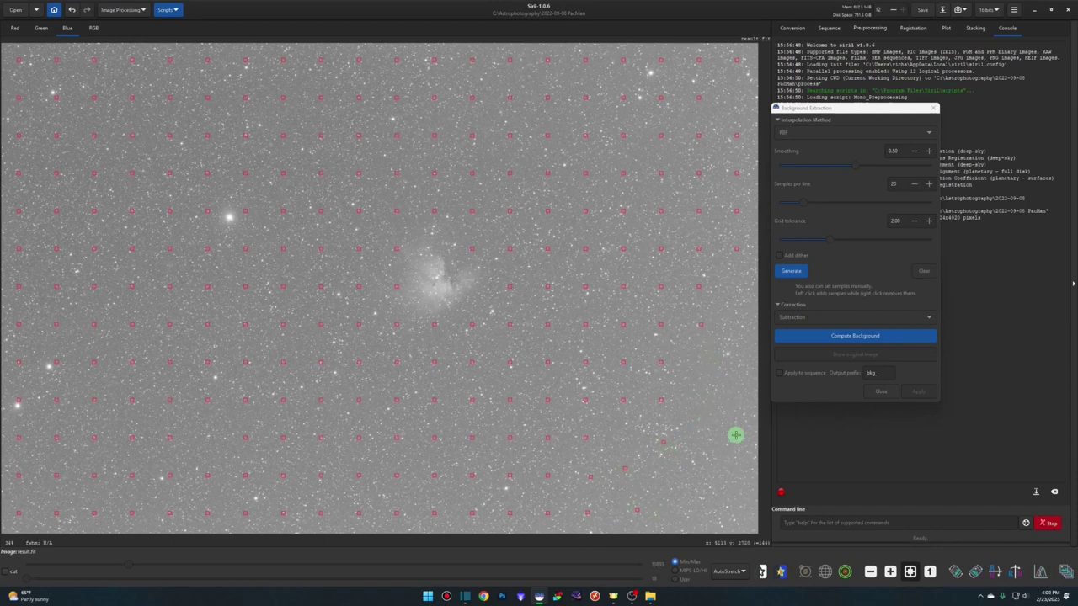
# - Set grid tolerance back to 4.00 and regenerate samples at 20 per line
pyautogui.click(900, 221)
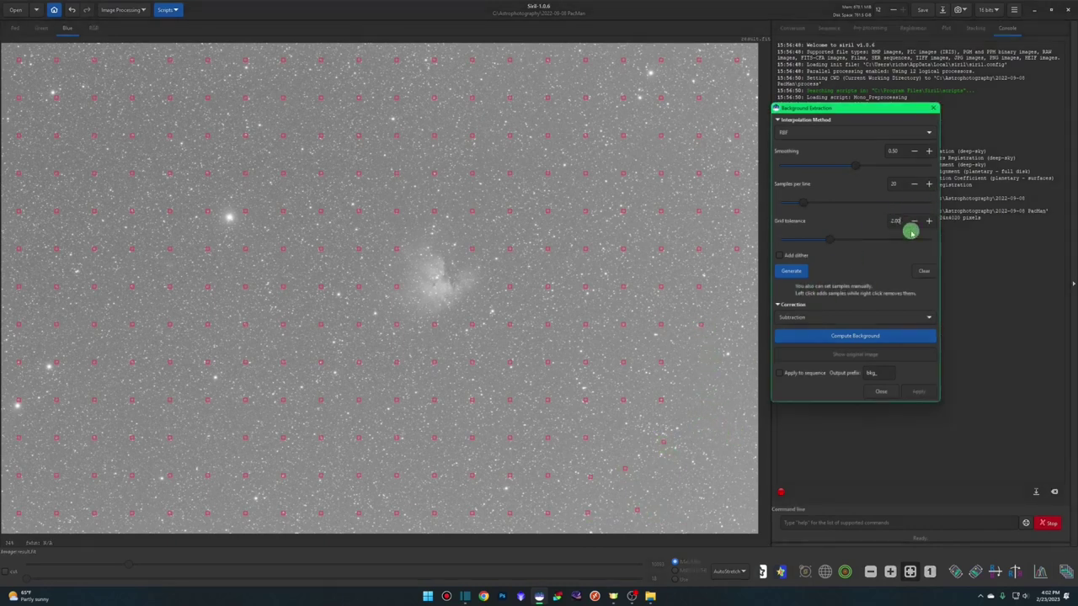
pyautogui.moveTo(900, 221); pyautogui.dragTo(867, 220)
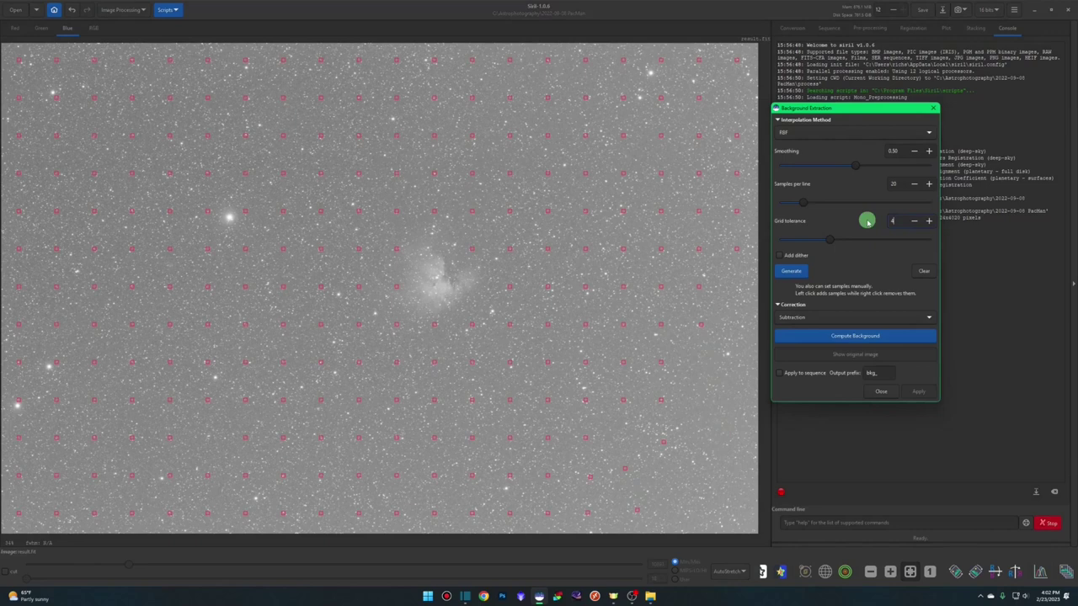
pyautogui.click(799, 271)
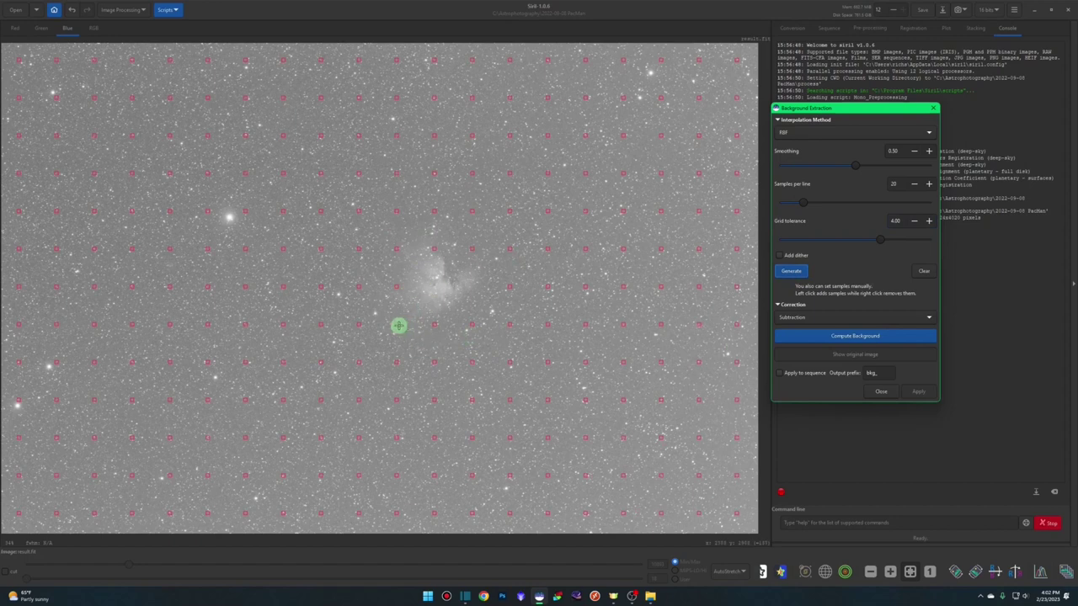
pyautogui.click(395, 324)
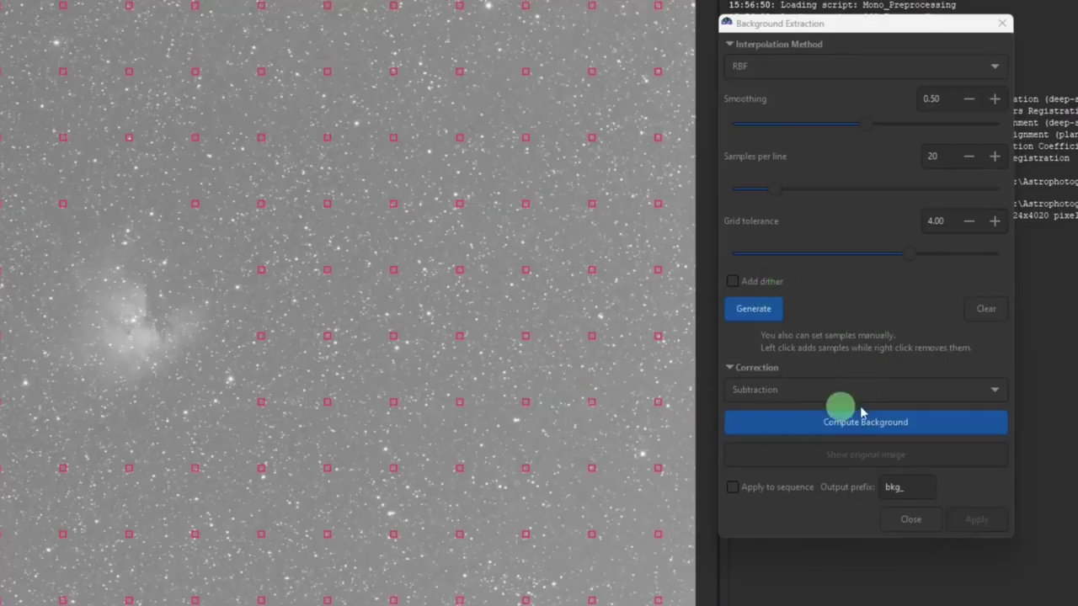
pyautogui.moveTo(910, 385)
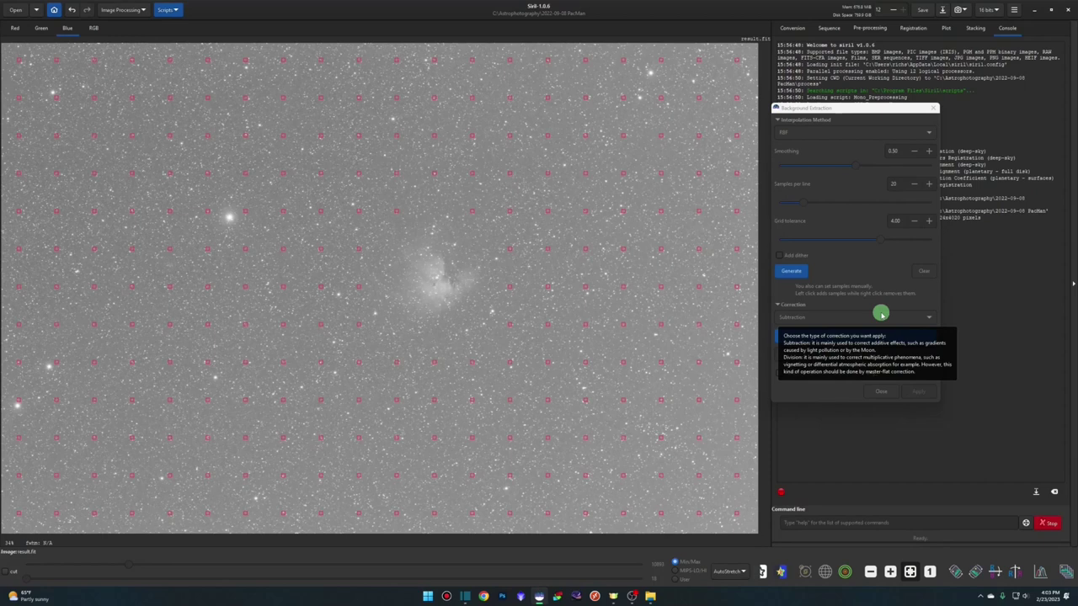
# - Compute the RBF background from the RGB view, then inspect the Blue, Green and Red channels
pyautogui.click(98, 30)
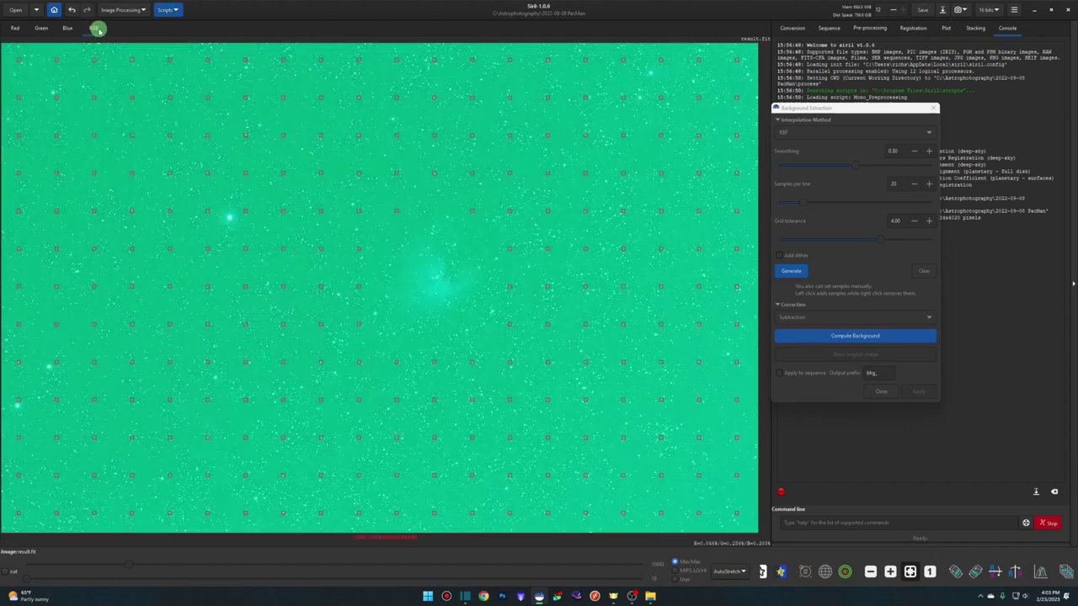
pyautogui.click(826, 336)
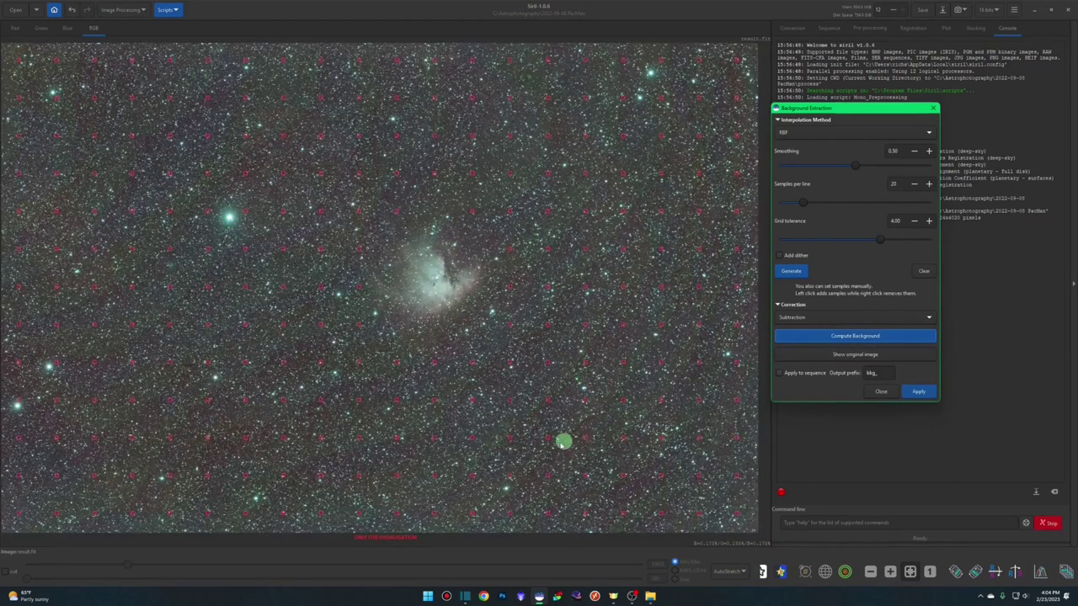
pyautogui.click(71, 30)
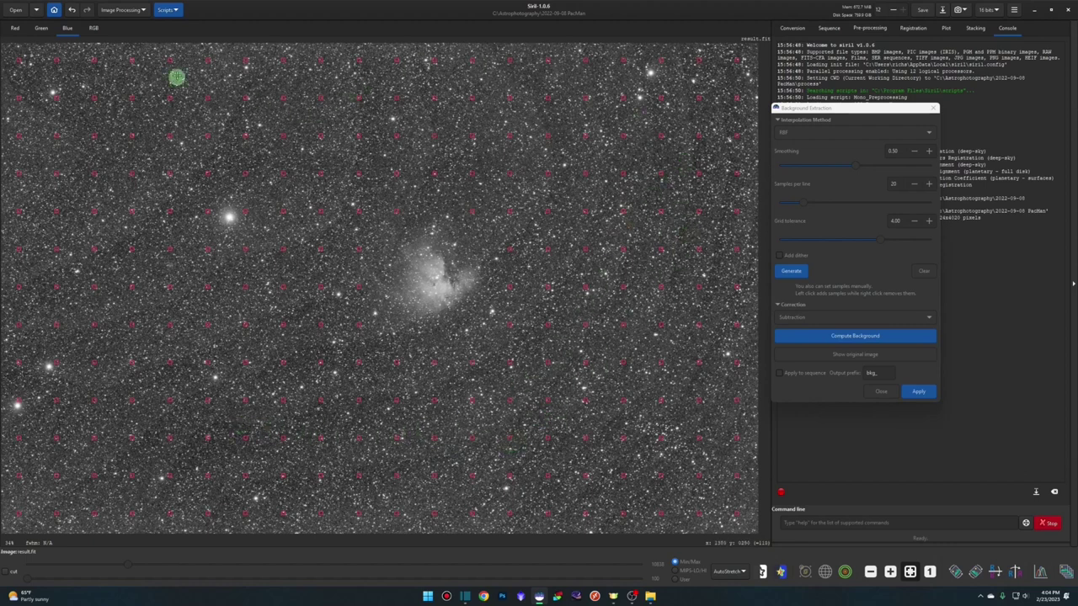
pyautogui.click(41, 30)
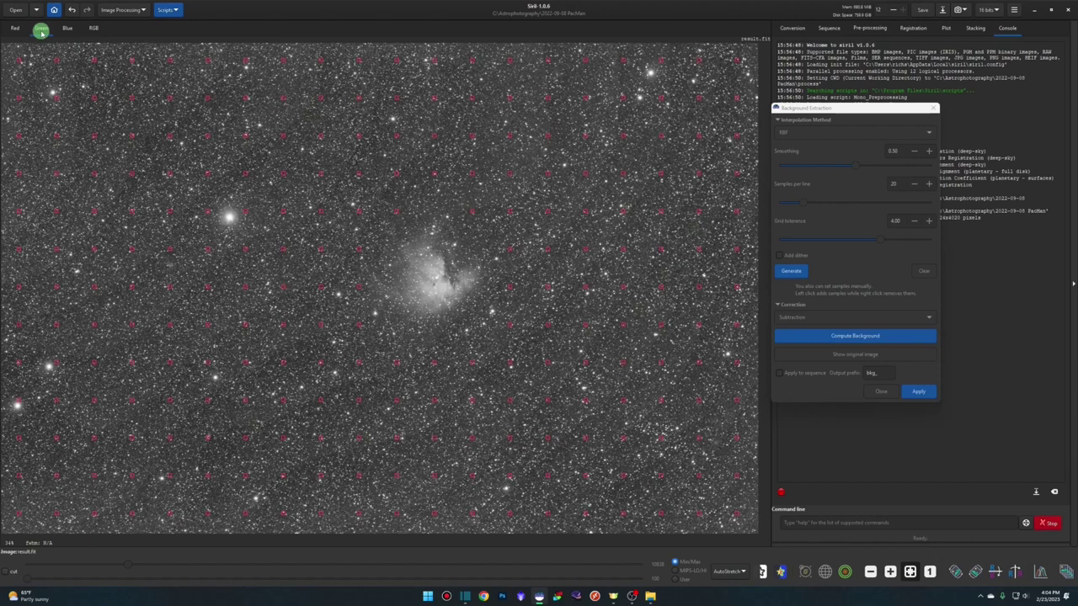
pyautogui.click(14, 29)
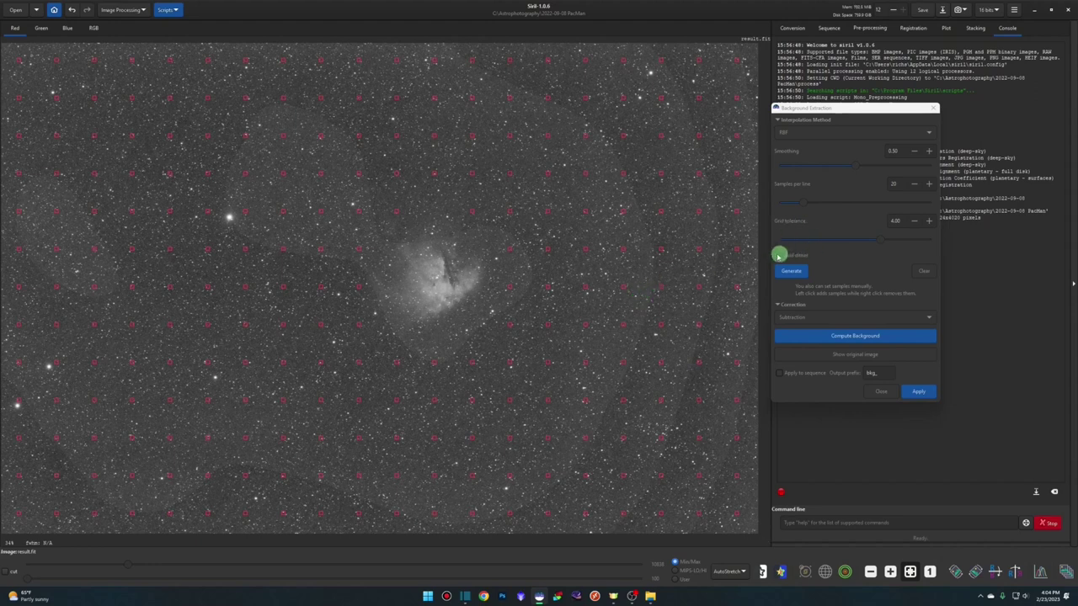
# - Enable Add dither and recompute the RBF background on the Red channel image
pyautogui.click(778, 256)
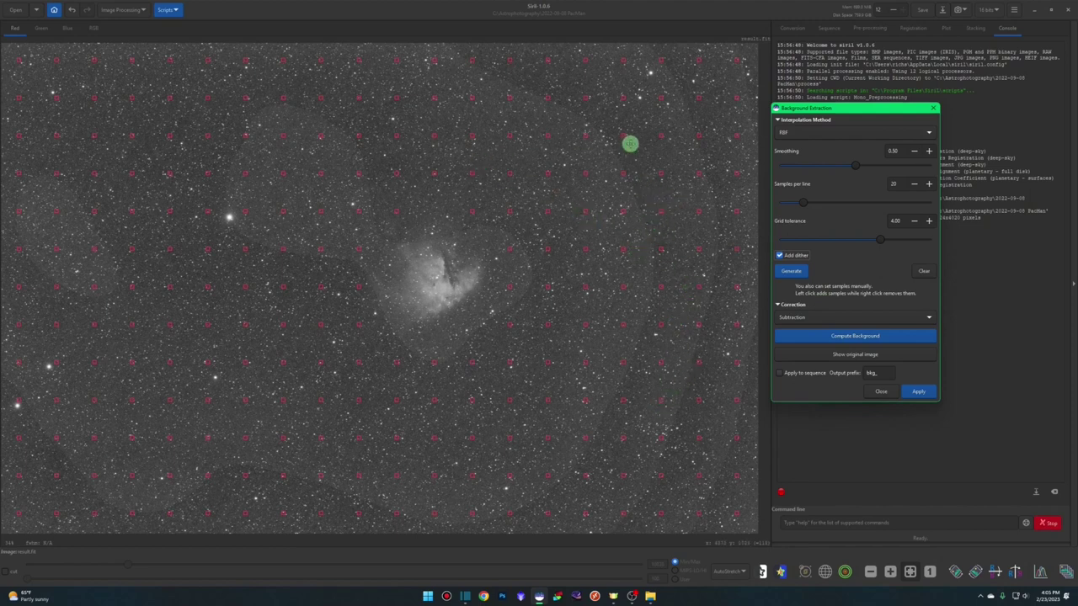
pyautogui.click(803, 341)
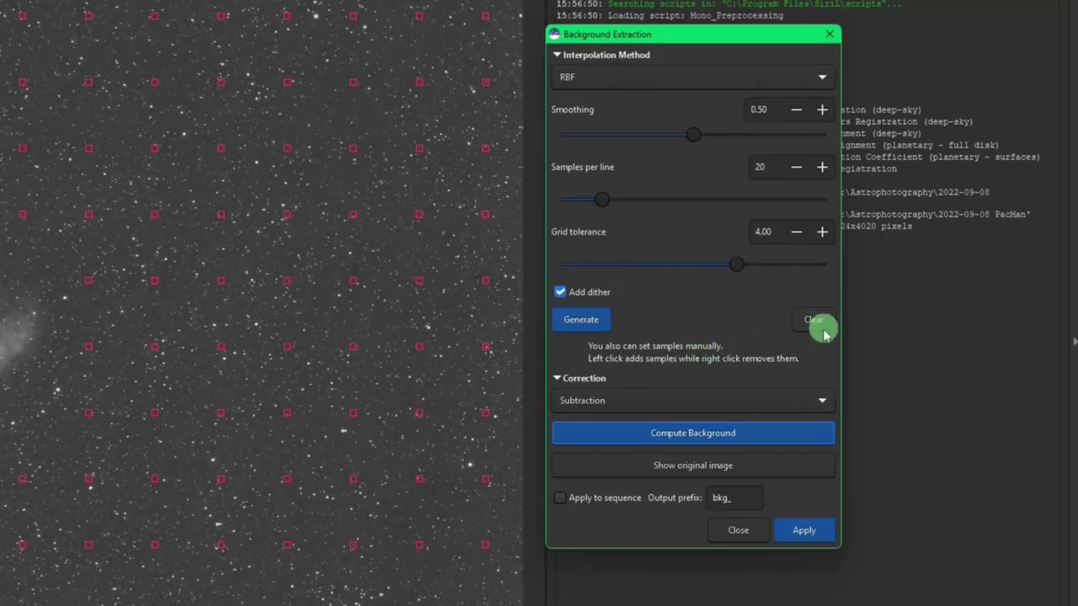
# - Clear all background samples and keep the correction type on Subtraction
pyautogui.click(807, 327)
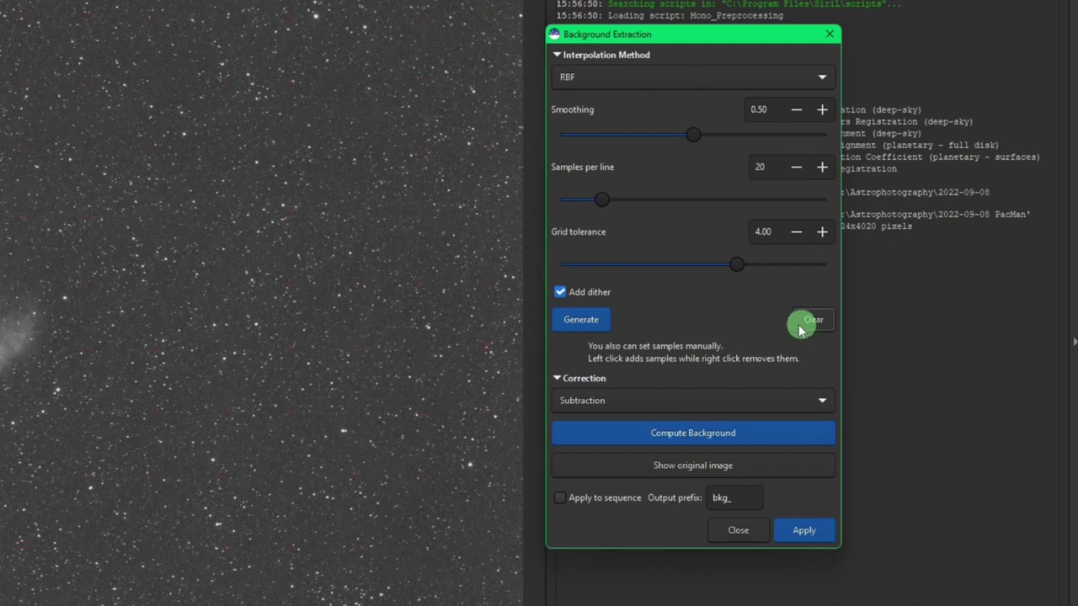
pyautogui.click(633, 403)
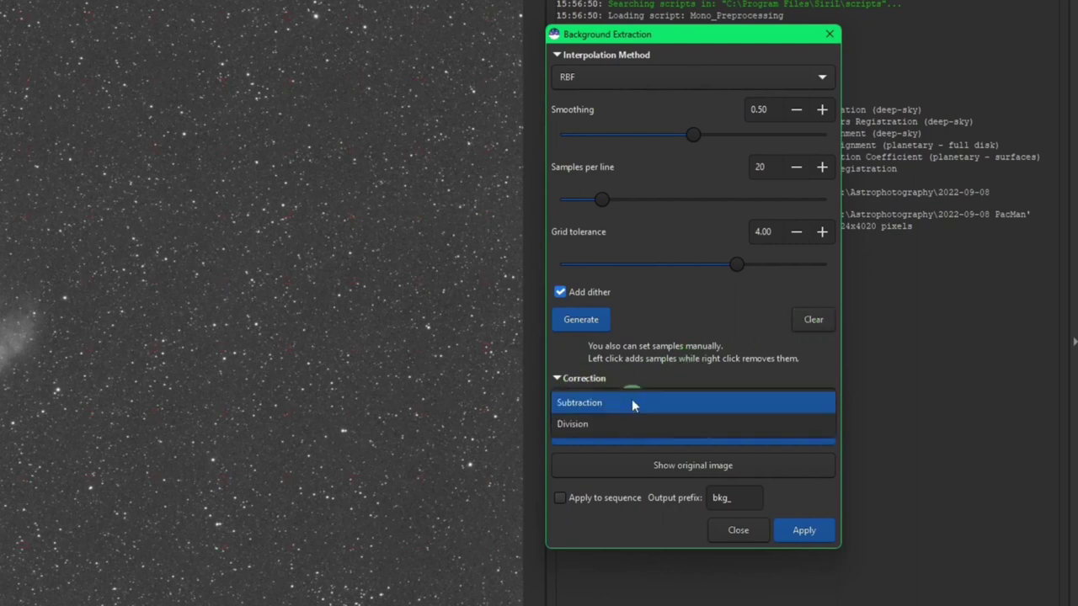
pyautogui.click(698, 402)
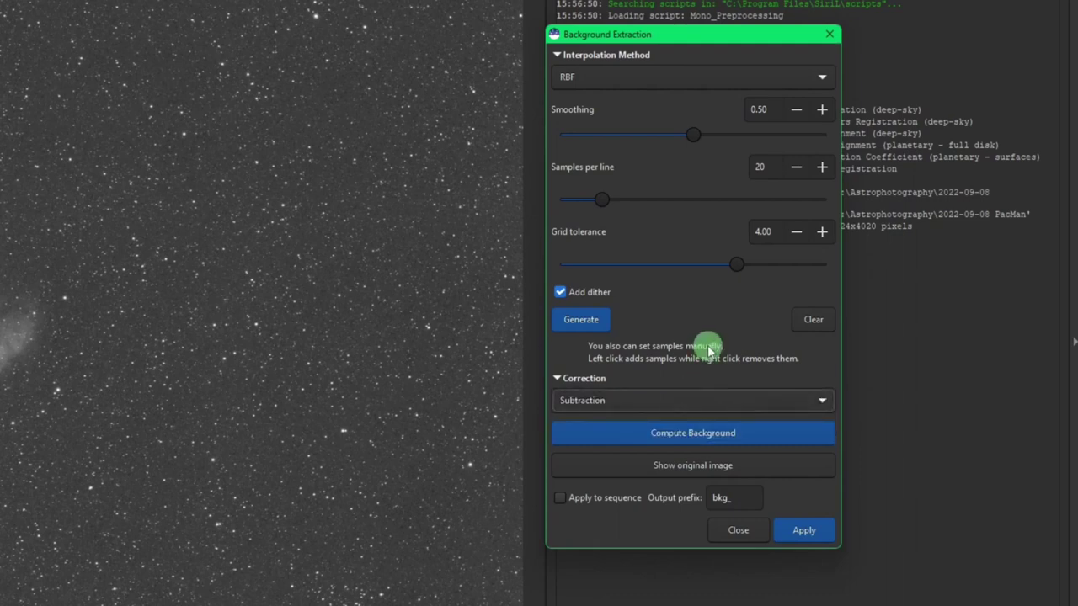
# - Try Division as the correction type, then switch back to Subtraction
pyautogui.click(693, 401)
pyautogui.click(674, 422)
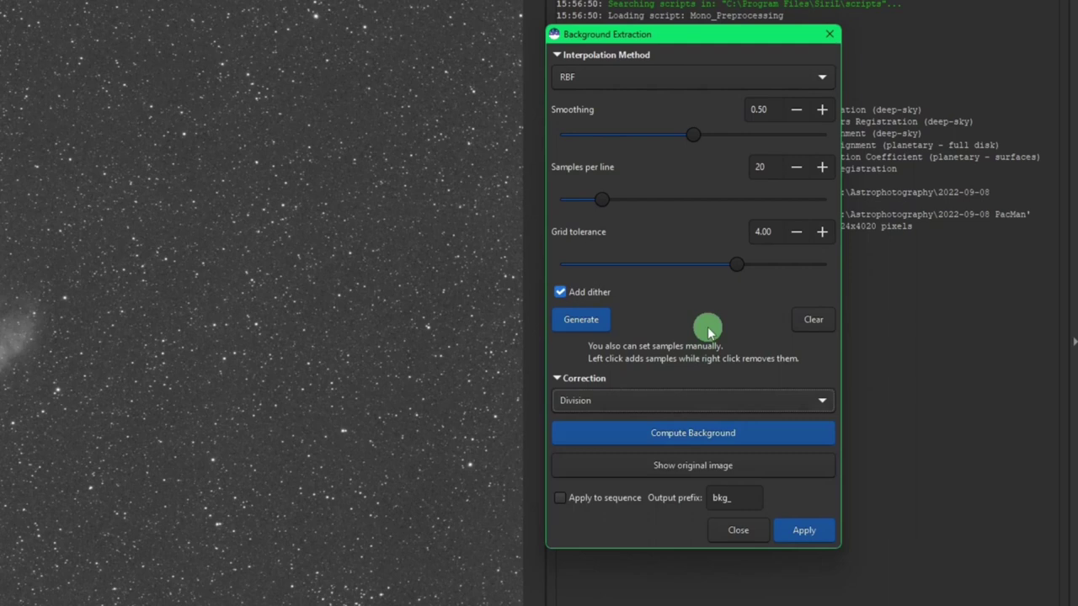
pyautogui.click(666, 400)
pyautogui.click(643, 385)
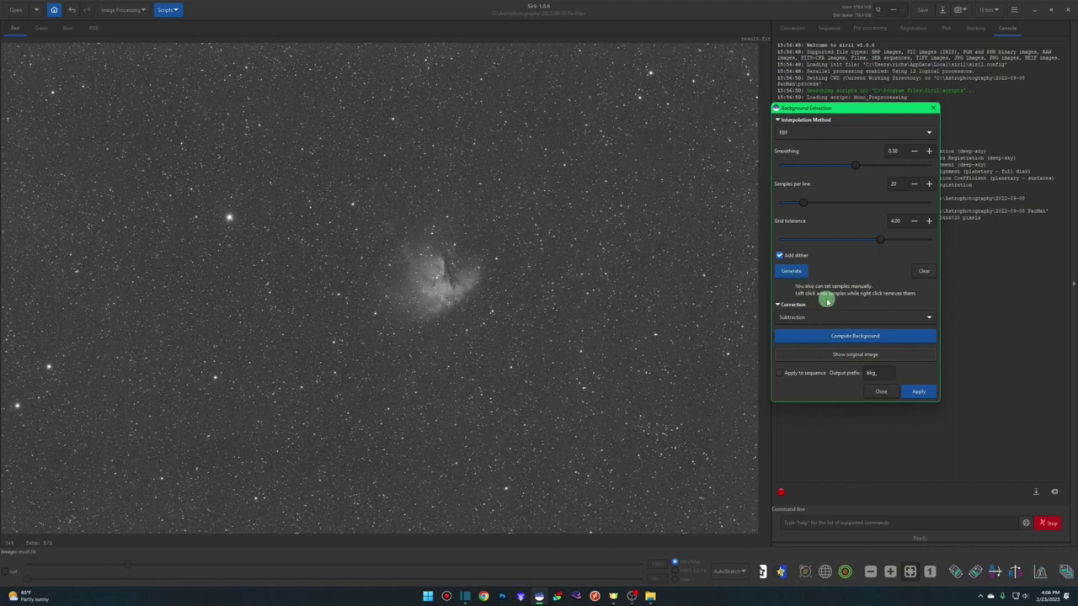
# - Recompute the background and view the result in the combined RGB display
pyautogui.click(835, 342)
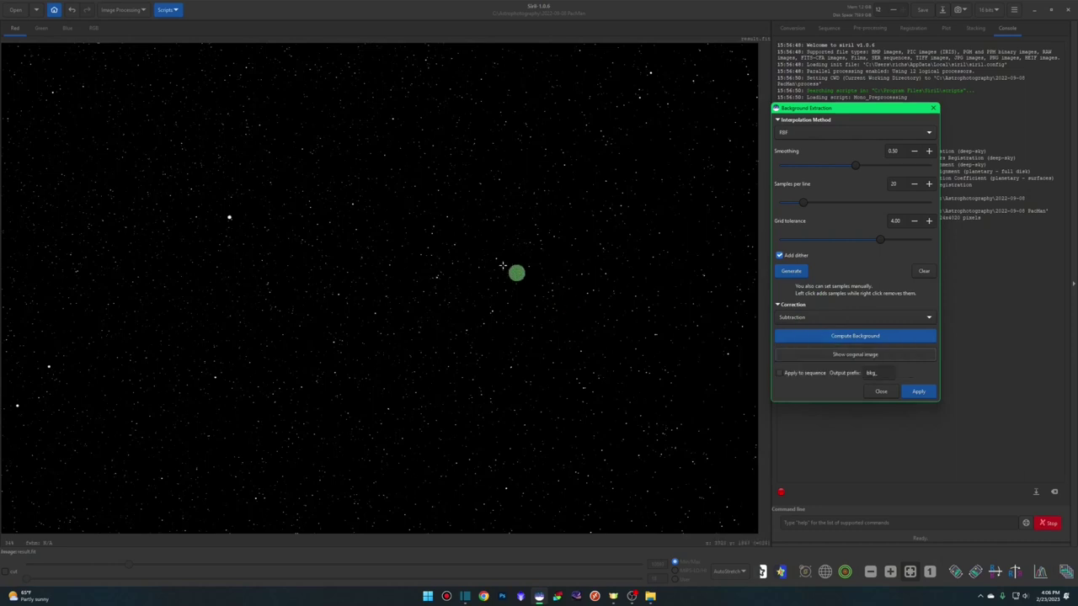
pyautogui.click(93, 29)
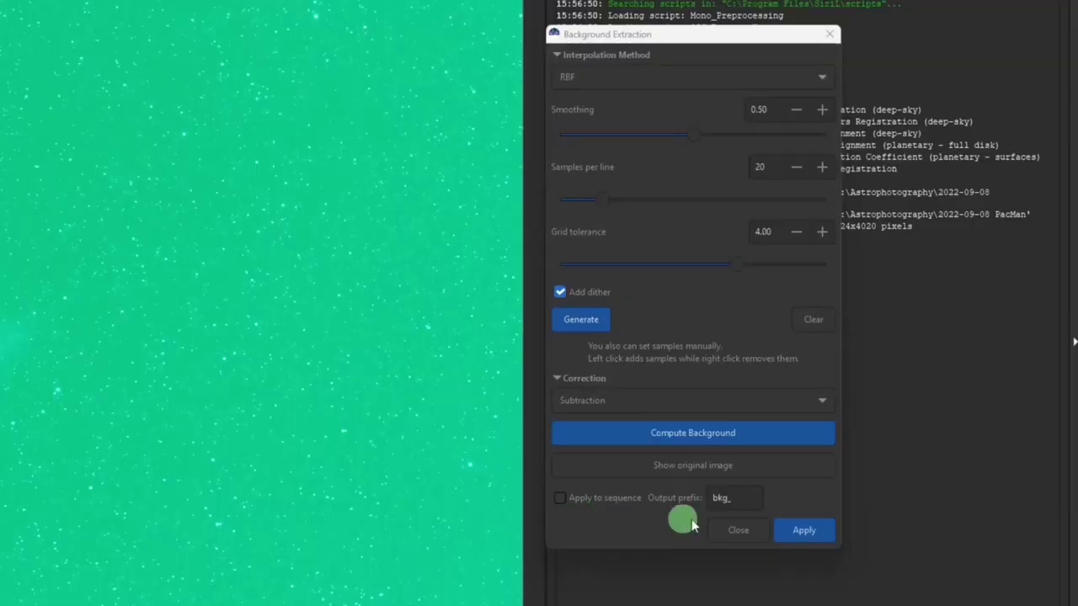
# - Dismiss the Scripts list without running anything and close the Background Extraction dialog
pyautogui.click(603, 528)
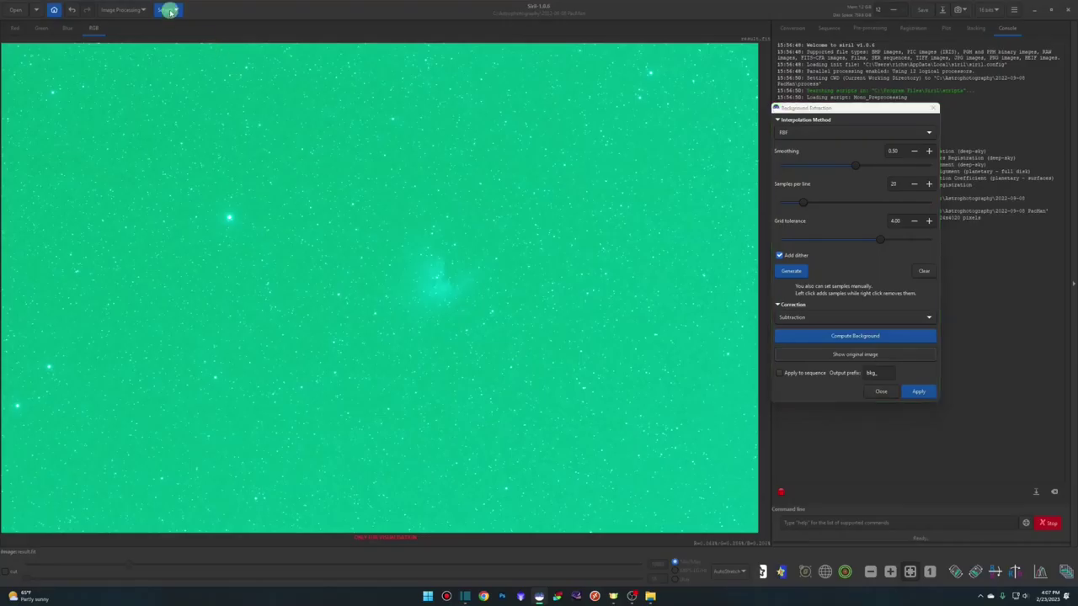
pyautogui.click(166, 10)
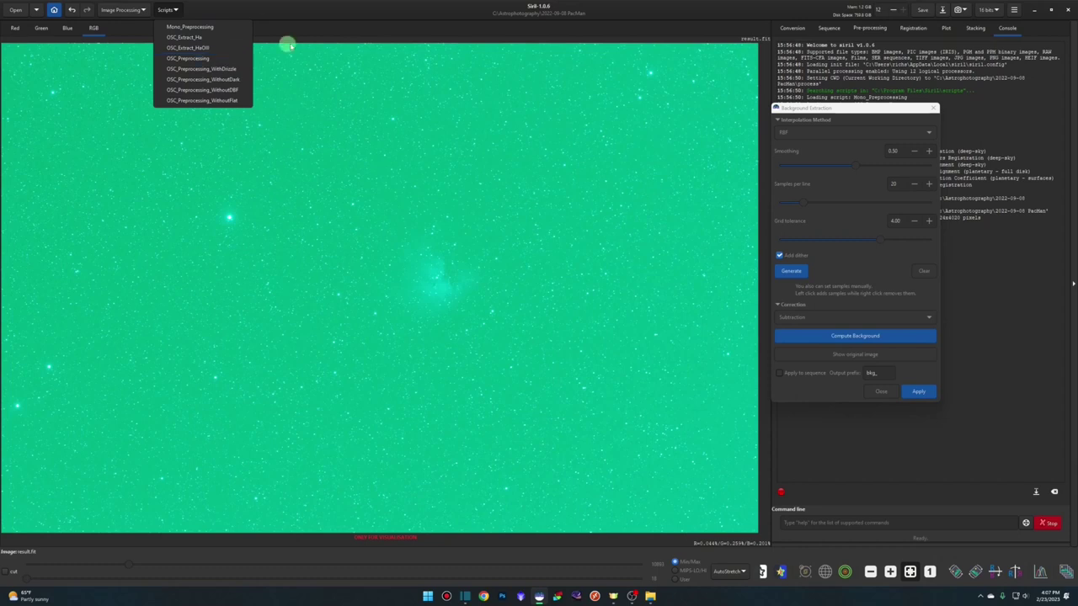
pyautogui.click(345, 32)
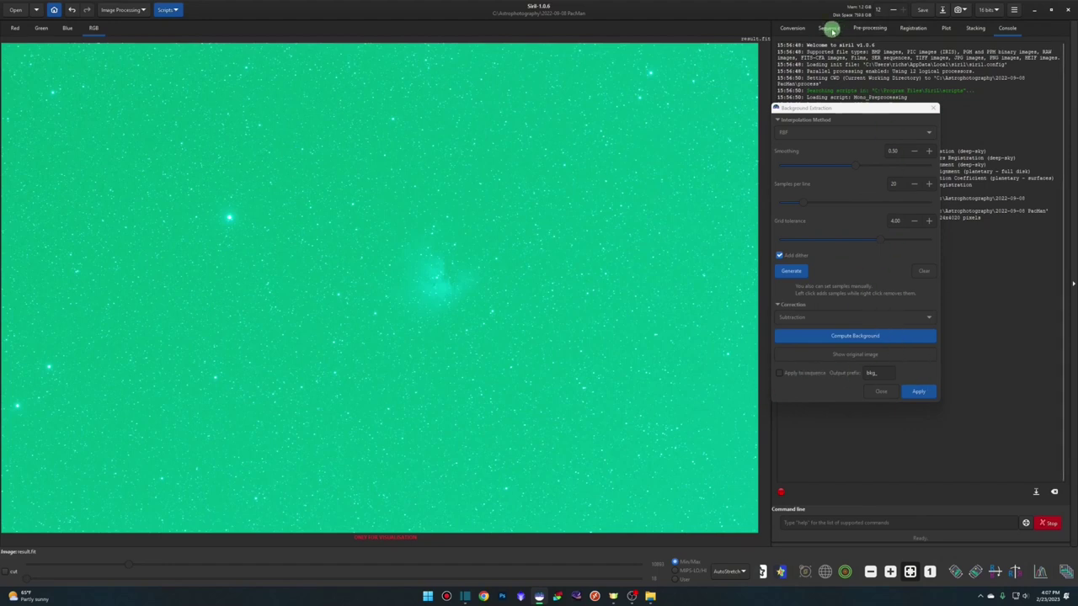
pyautogui.click(883, 391)
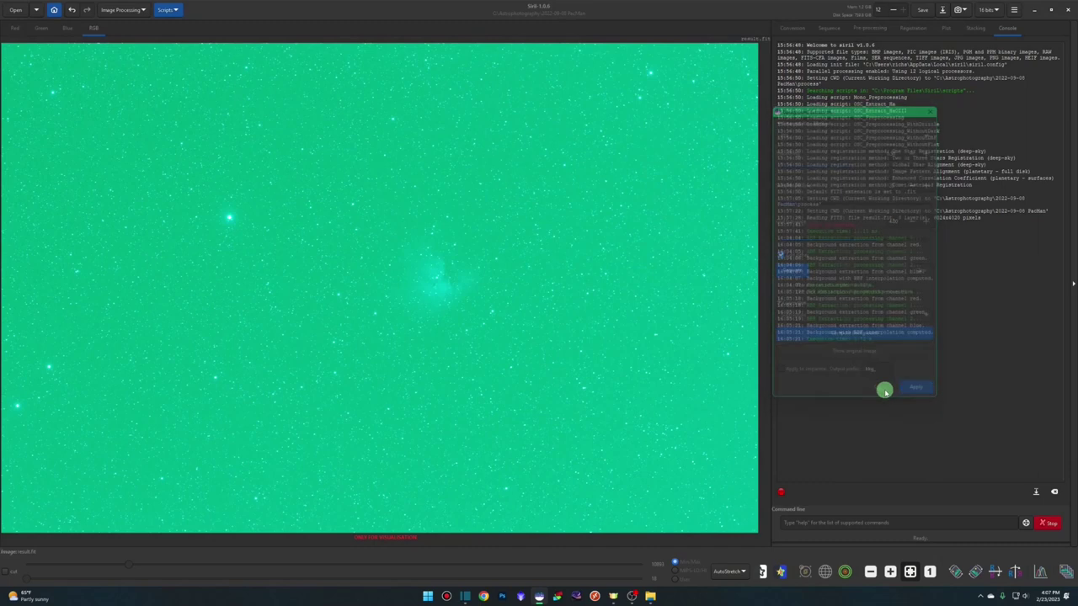
# - Set the process folder as working directory and load the pp_light_.seq sequence
pyautogui.click(54, 10)
pyautogui.doubleClick(449, 301)
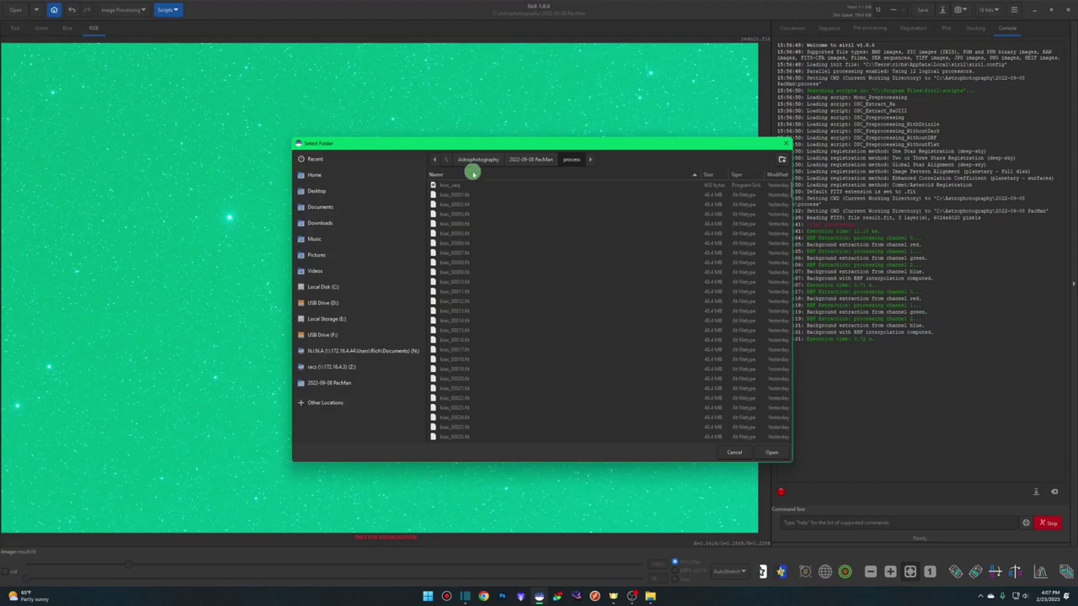
pyautogui.click(766, 454)
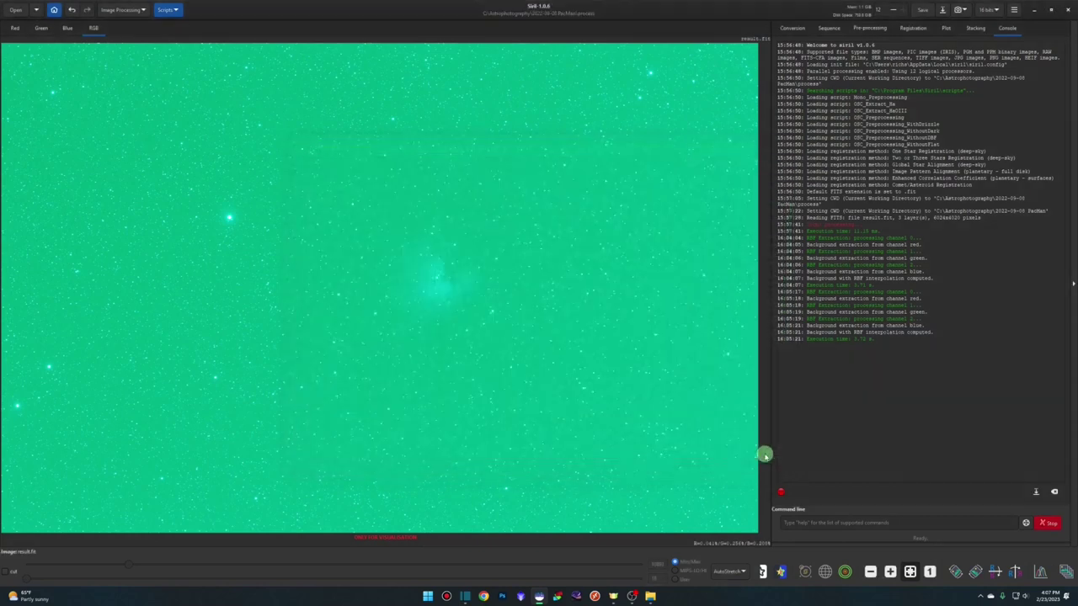
pyautogui.click(830, 27)
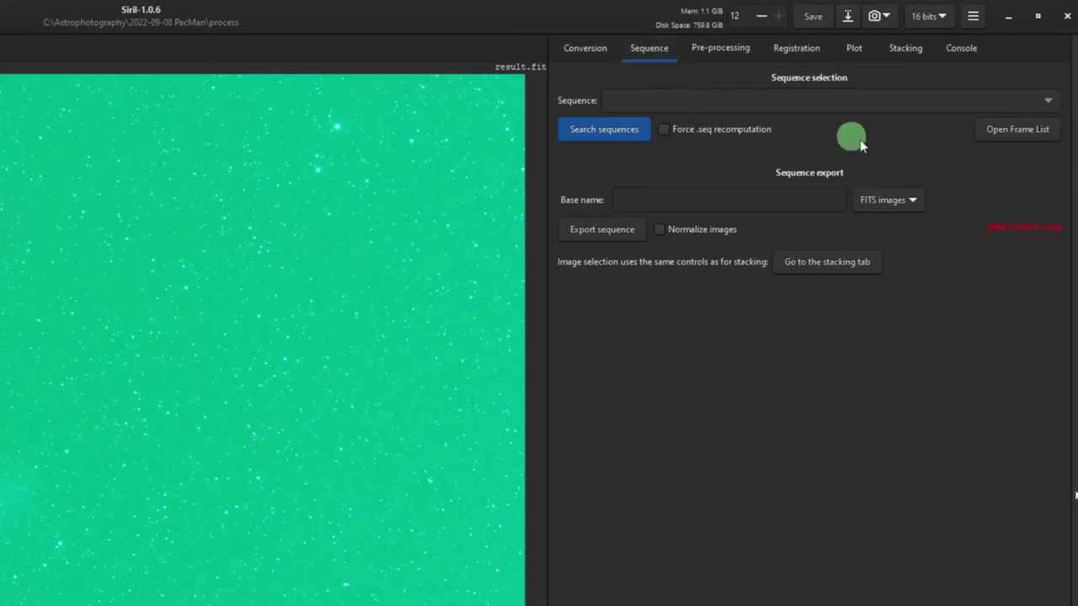
pyautogui.click(647, 132)
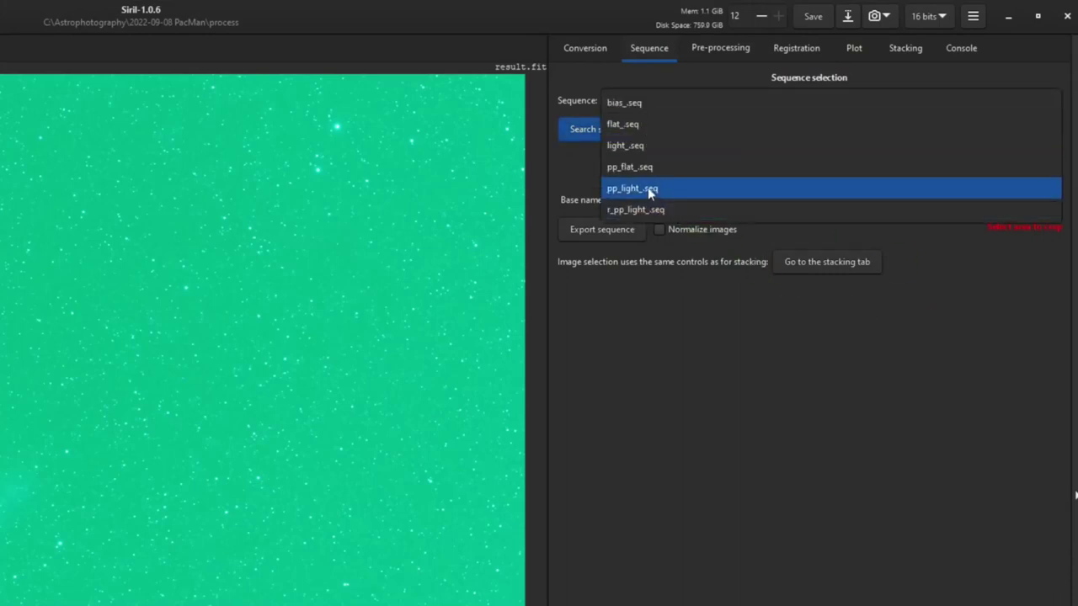
pyautogui.click(646, 188)
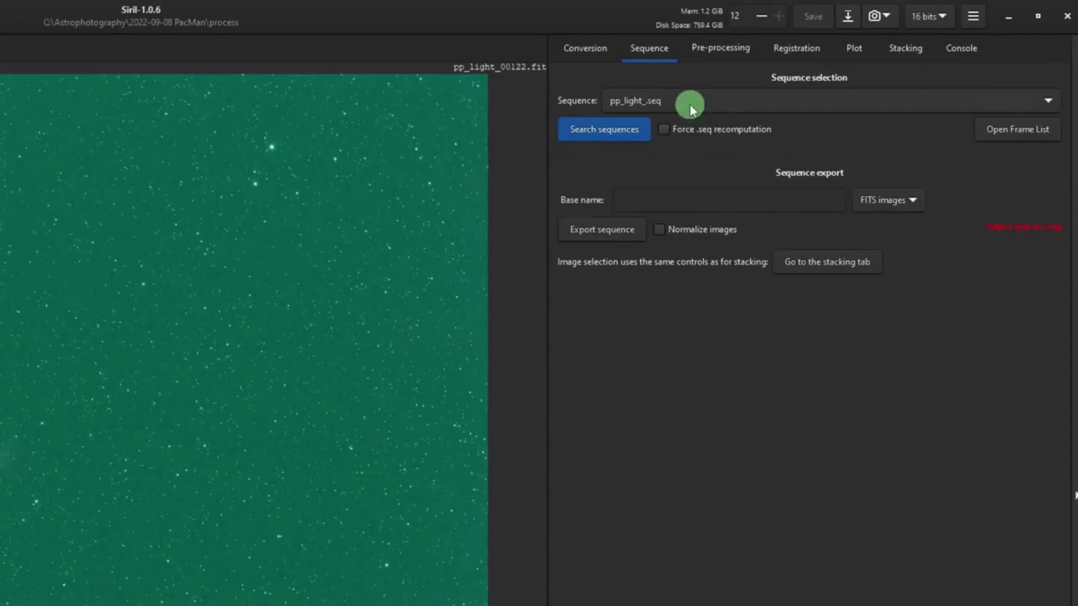
pyautogui.click(690, 103)
pyautogui.click(690, 105)
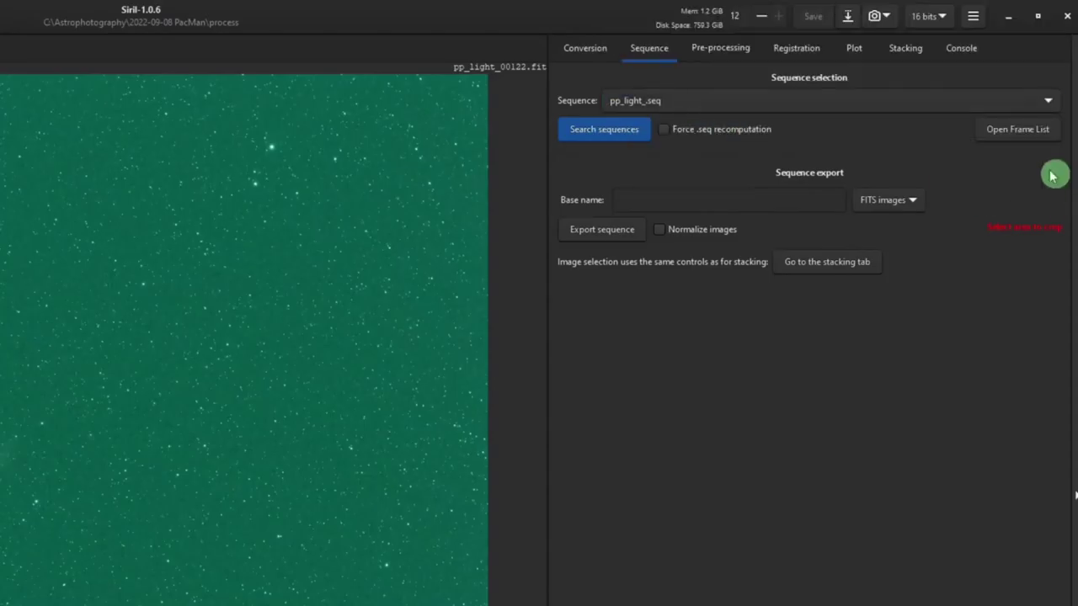
# - Review the sequence's frames in the frame list, then open Background Extraction
pyautogui.click(1018, 129)
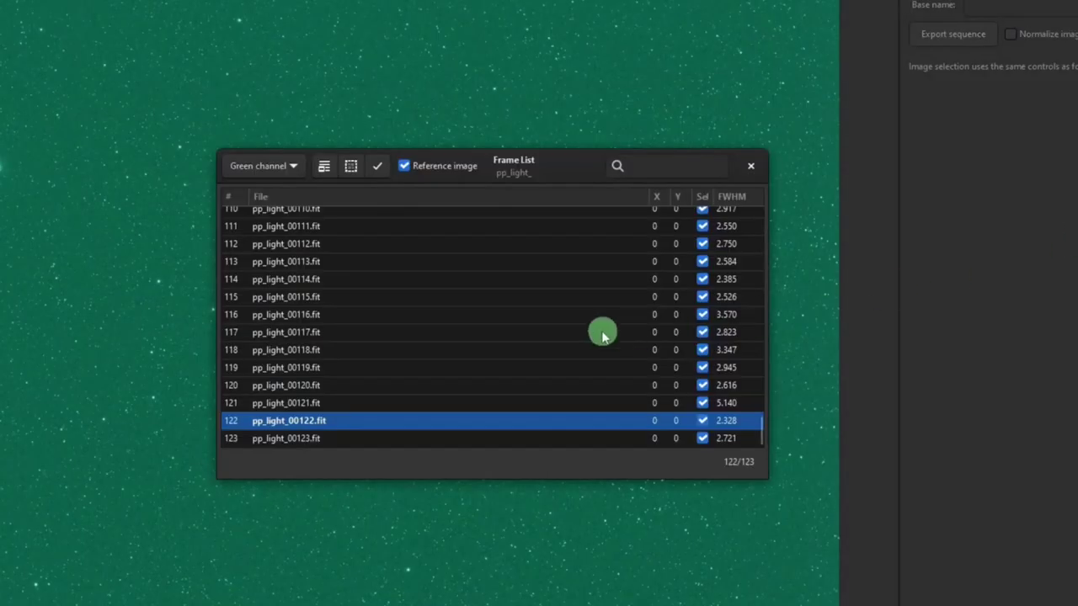
pyautogui.scroll(20, 601, 325)
pyautogui.scroll(-20, 603, 261)
pyautogui.scroll(-12, 601, 291)
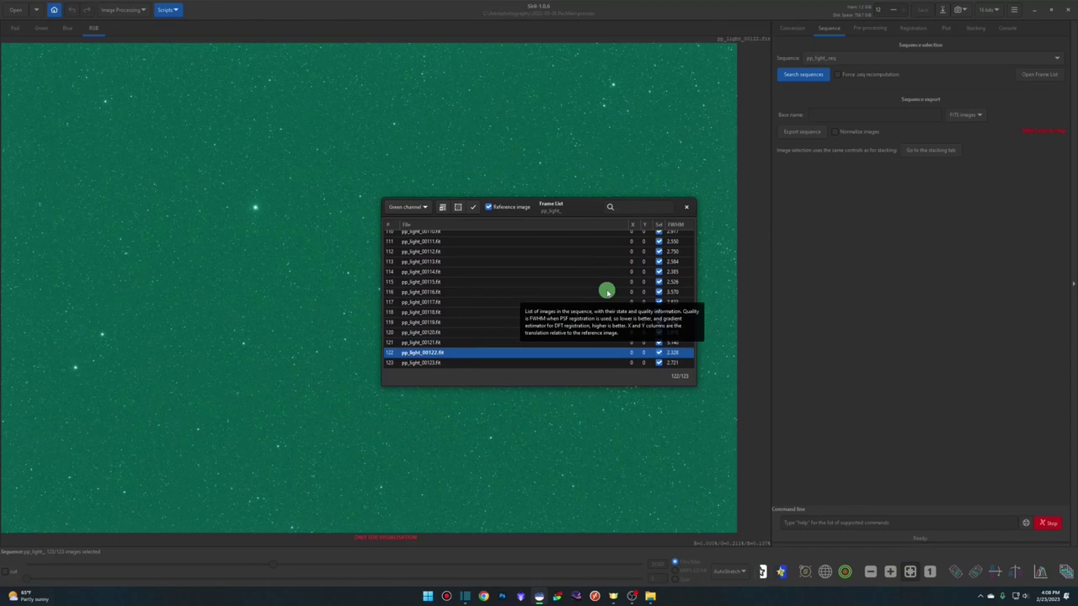
pyautogui.scroll(6, 596, 289)
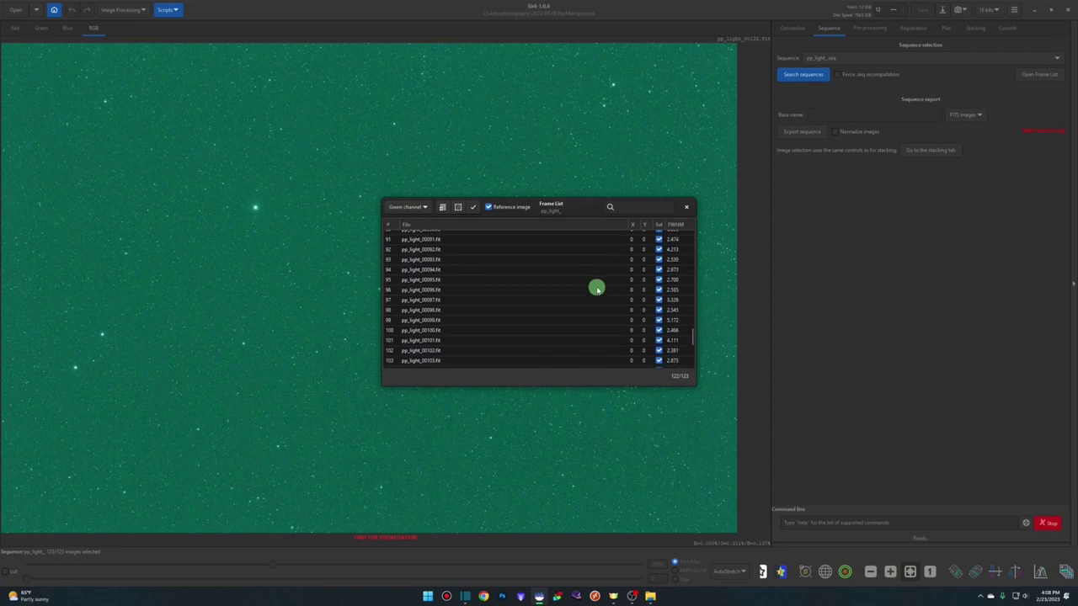
pyautogui.moveTo(581, 211); pyautogui.dragTo(883, 193)
pyautogui.scroll(11, 944, 315)
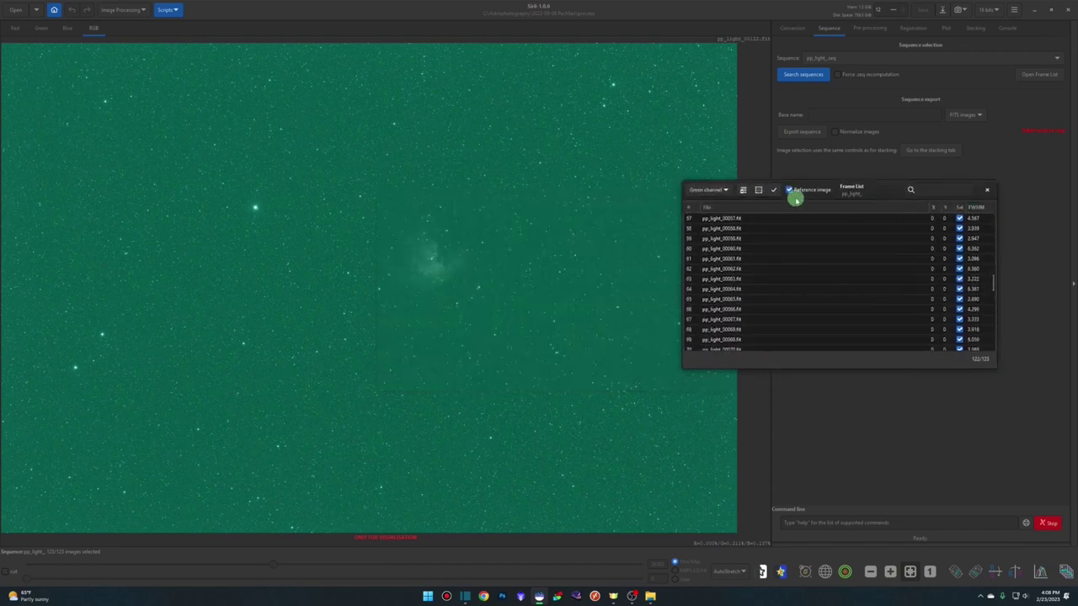
pyautogui.click(987, 190)
pyautogui.click(124, 11)
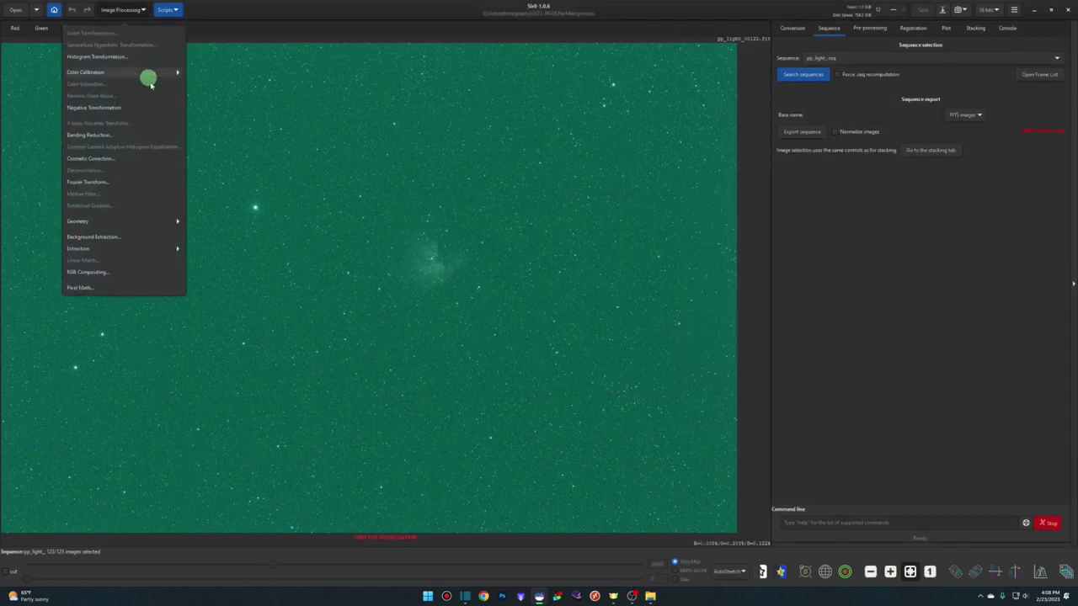
pyautogui.click(114, 238)
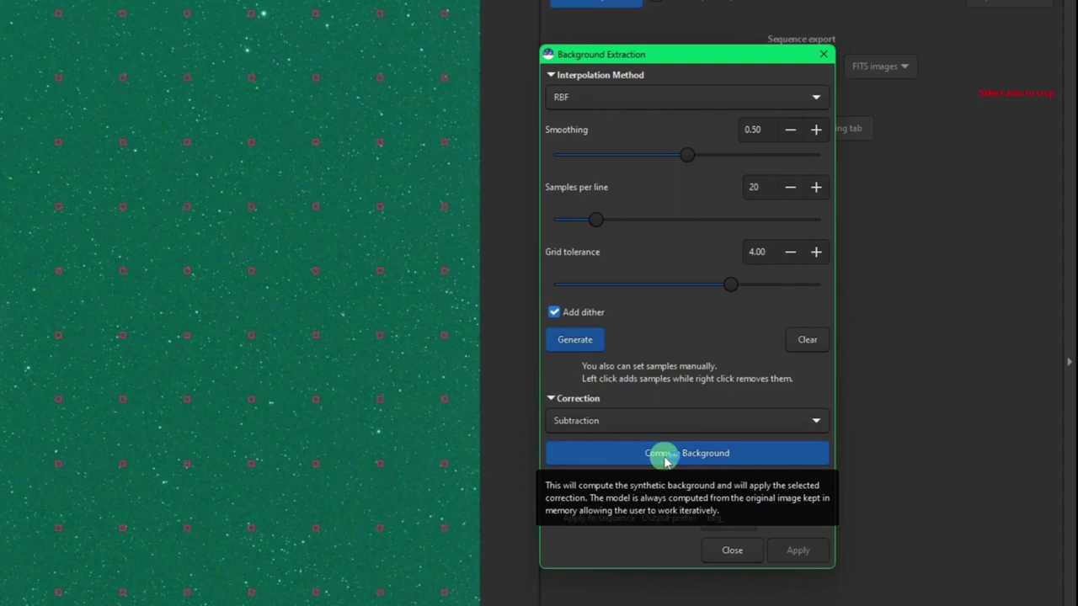
# - Compute the frame's background, toggle Apply to sequence on and off, and select the bkg_ prefix
pyautogui.click(664, 461)
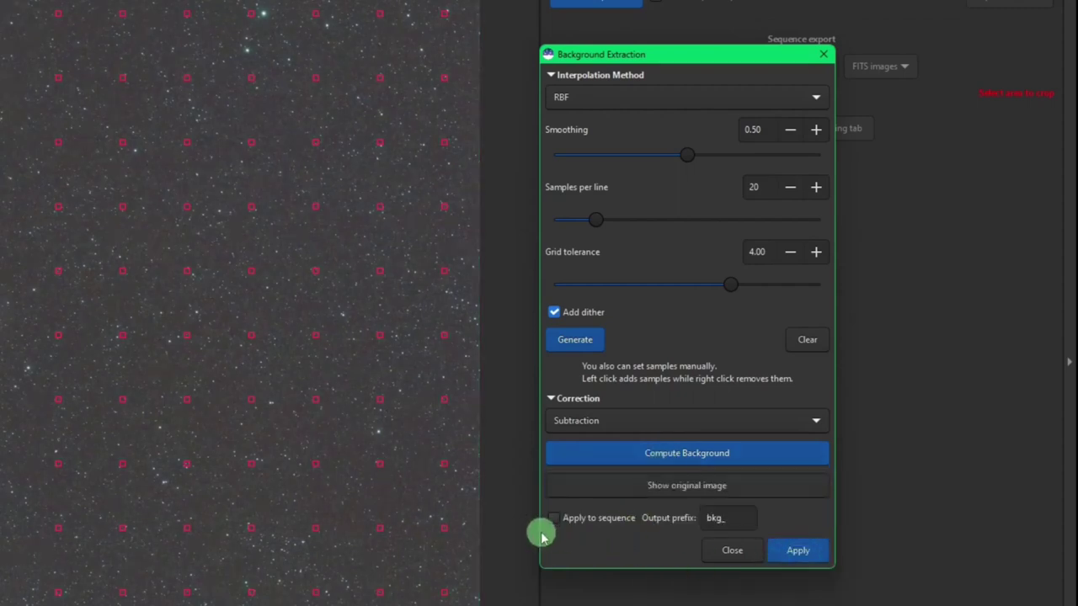
pyautogui.click(554, 518)
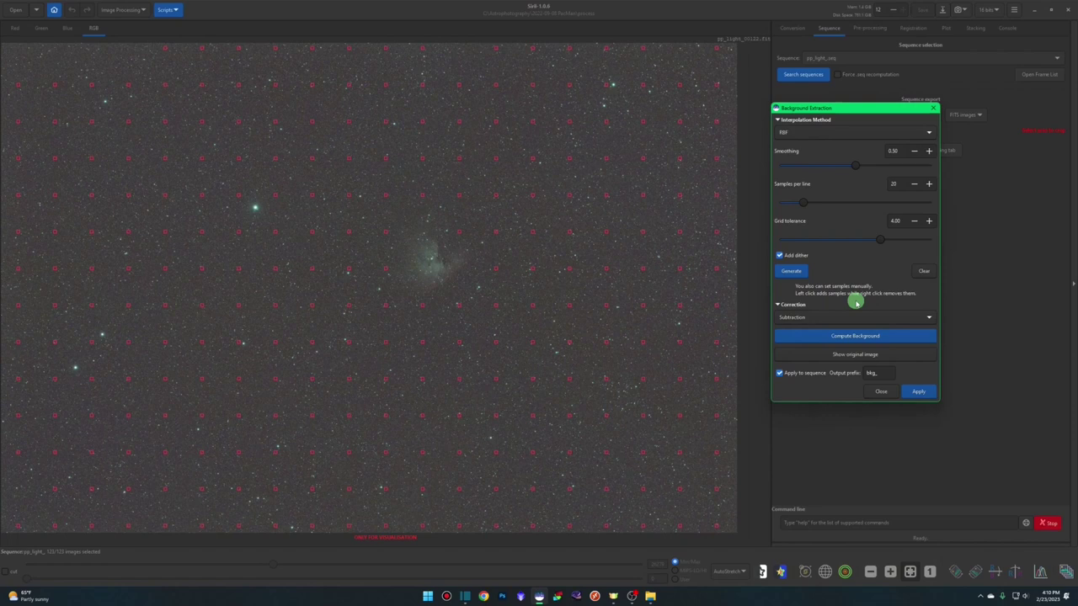
pyautogui.click(782, 374)
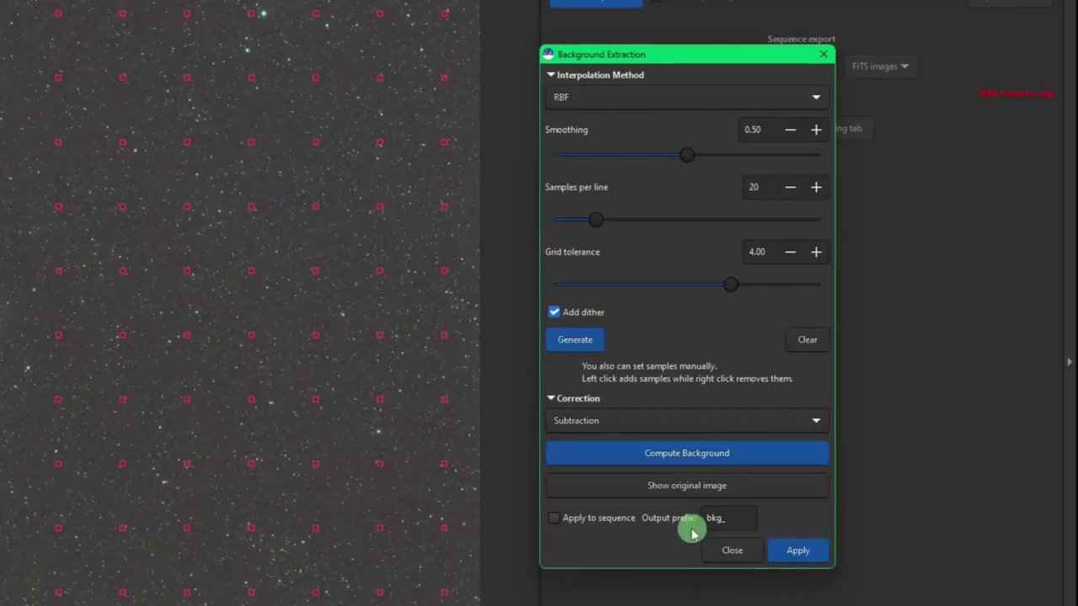
pyautogui.click(735, 524)
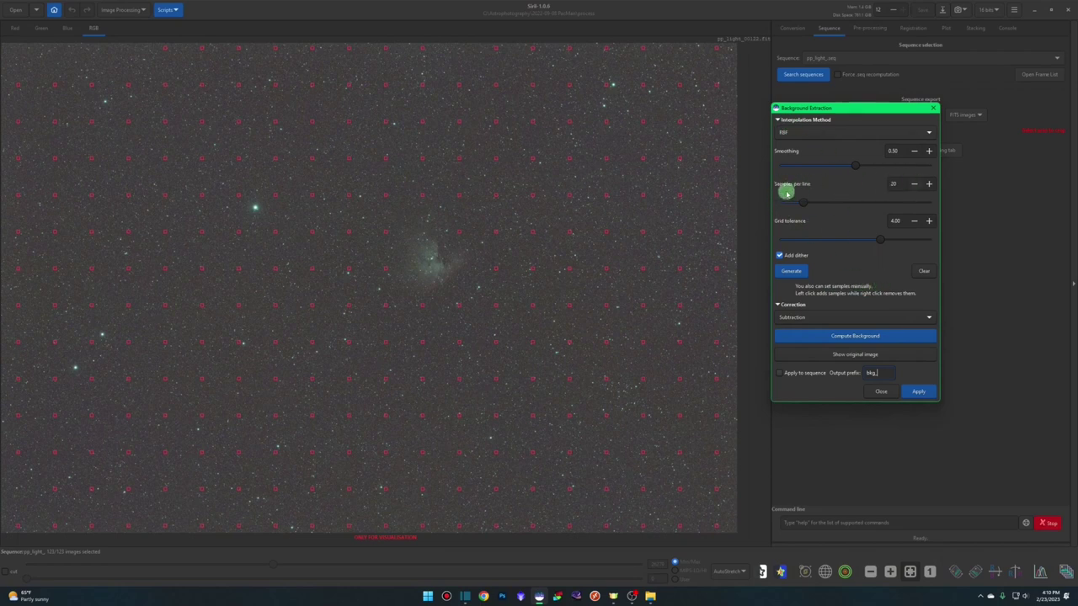
# - Close Background Extraction without applying and open result.fit from the PacMan folder
pyautogui.click(881, 391)
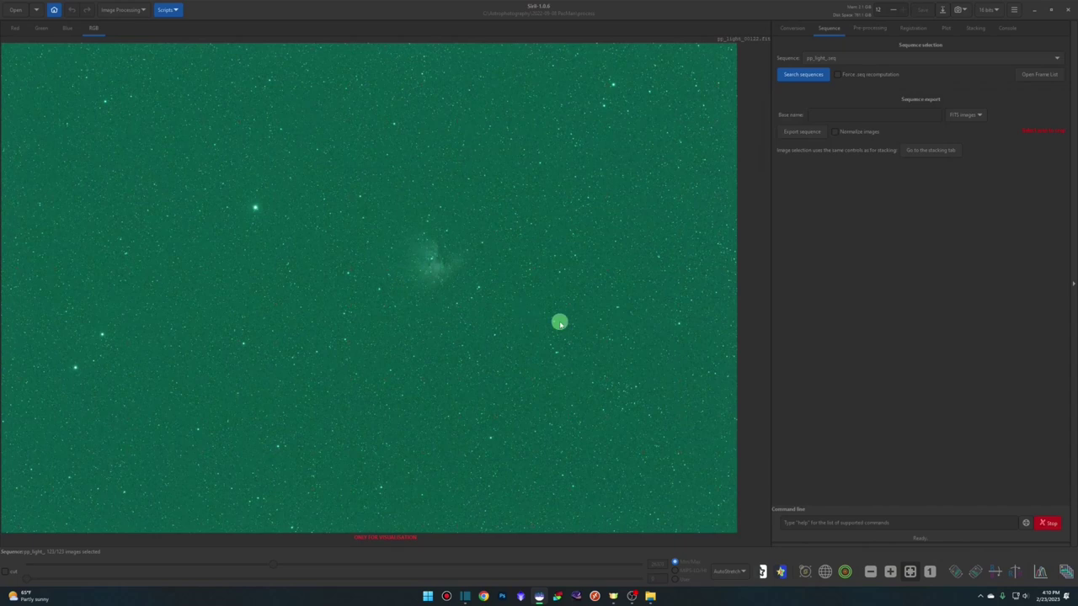
pyautogui.click(15, 12)
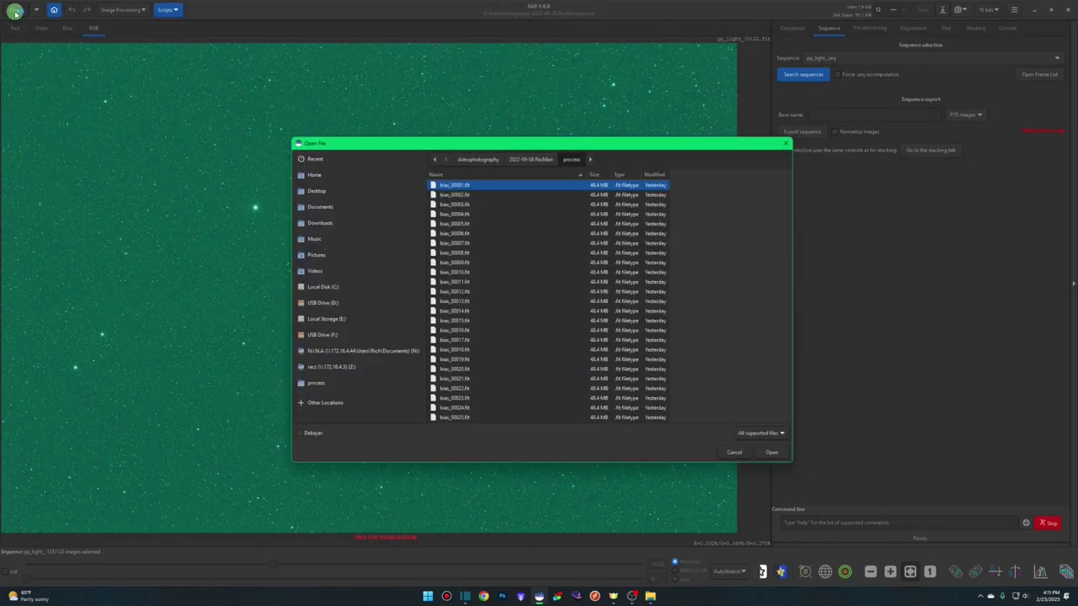
pyautogui.click(522, 160)
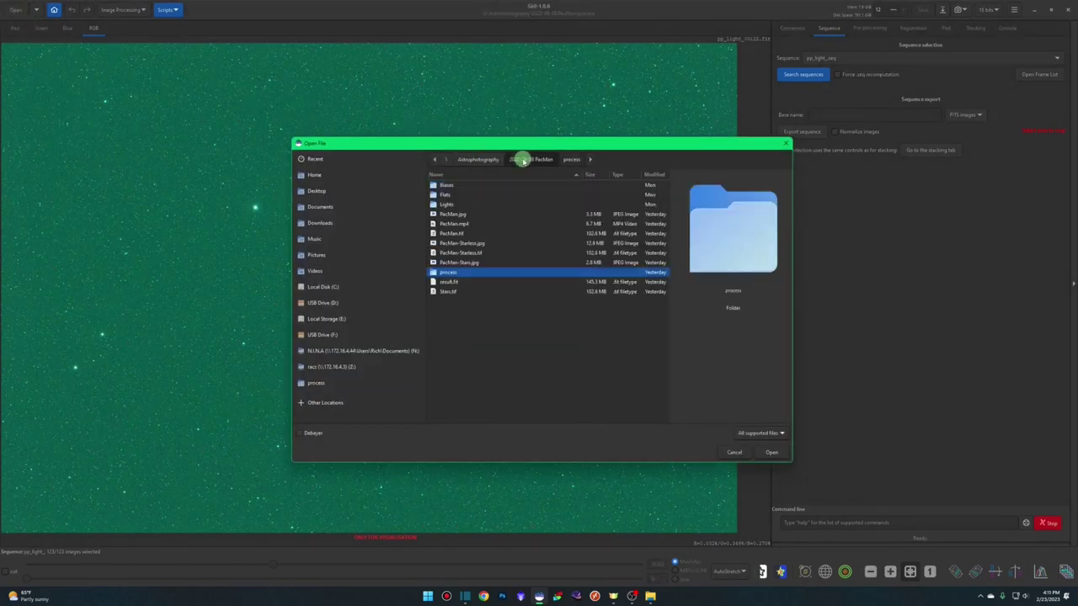
pyautogui.doubleClick(454, 283)
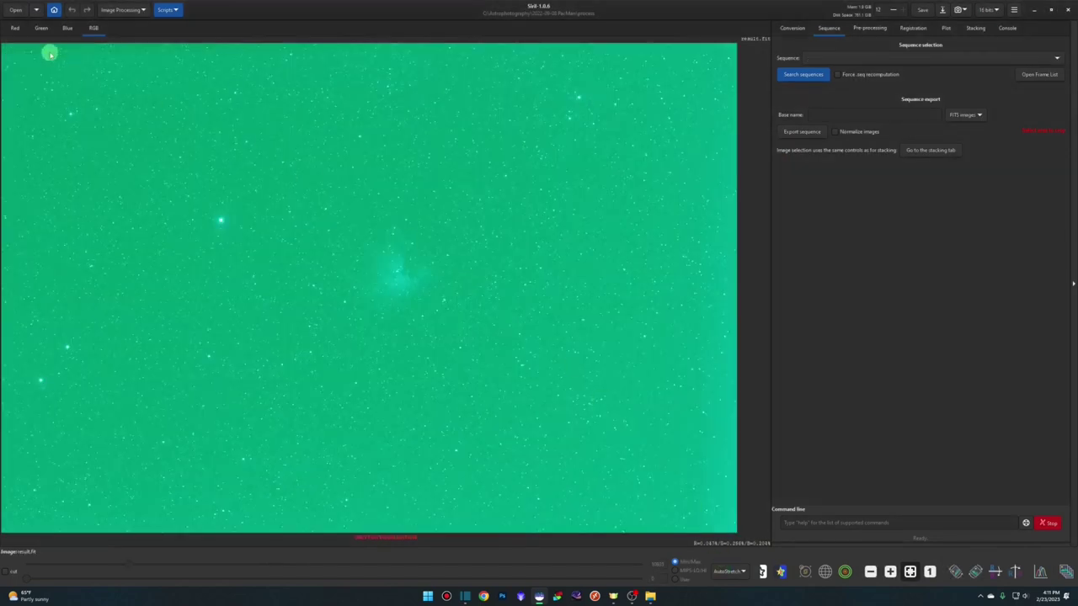
# - In the Blue channel view, crop result.fit to an area inside its uneven borders
pyautogui.click(66, 27)
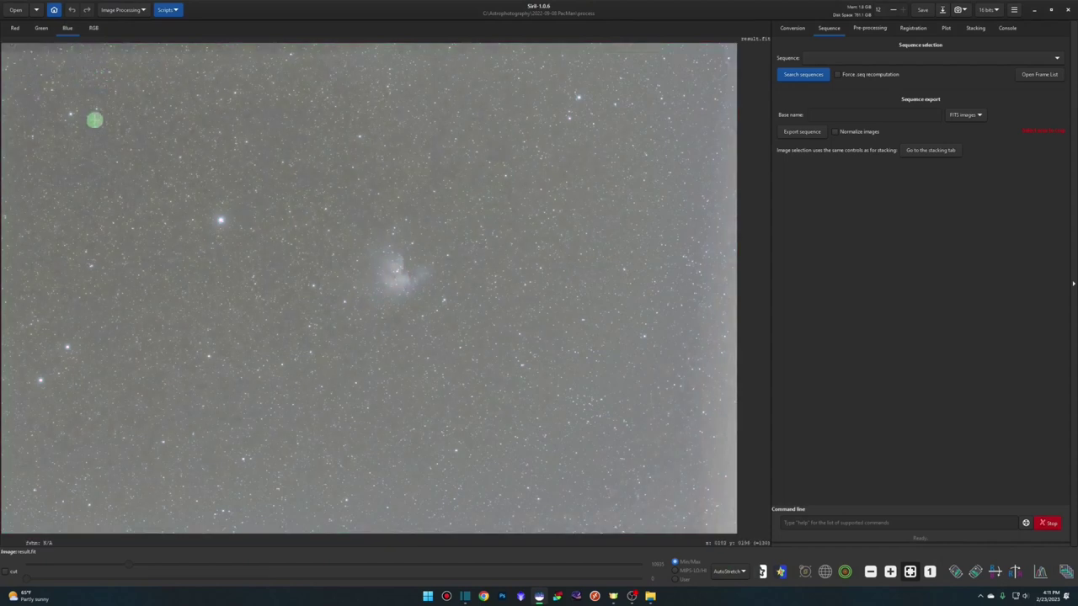
pyautogui.moveTo(23, 67); pyautogui.dragTo(683, 488)
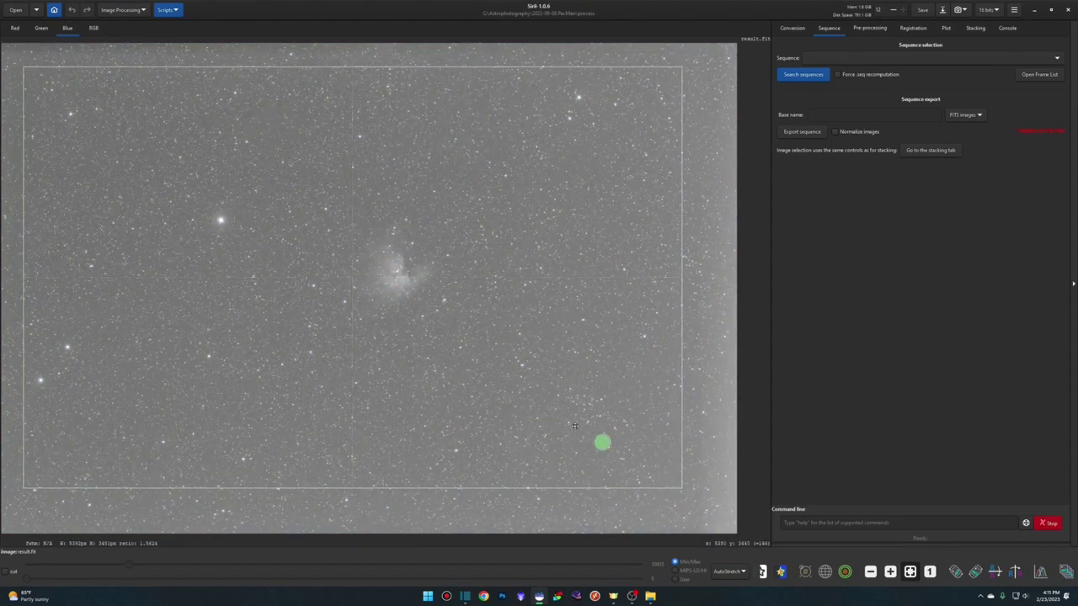
pyautogui.rightClick(540, 405)
pyautogui.click(560, 446)
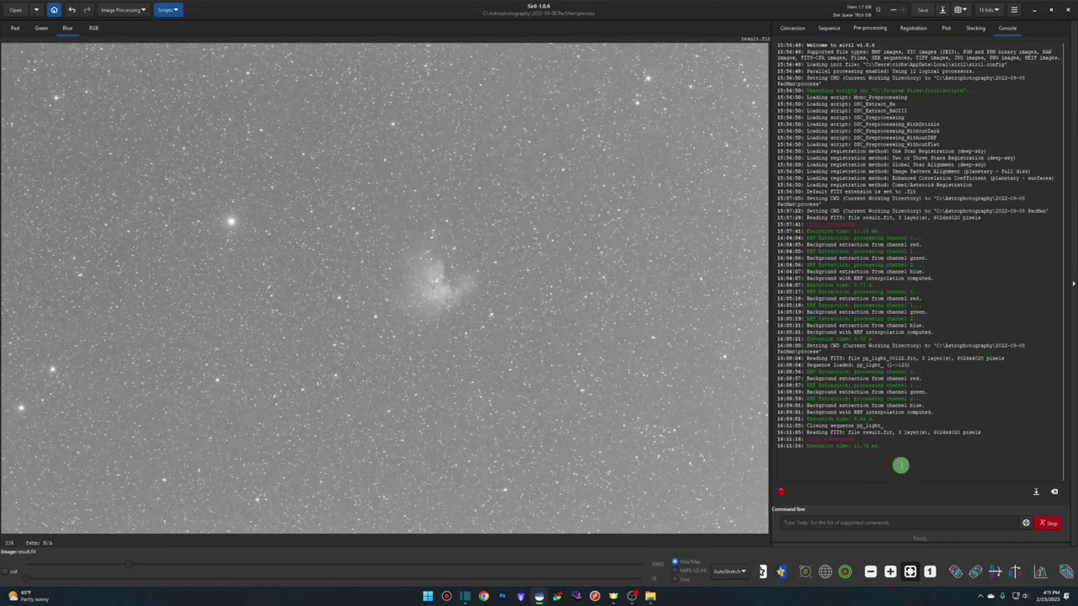
# - Open Background Extraction and set Polynomial interpolation with degree order 1
pyautogui.click(134, 10)
pyautogui.click(138, 237)
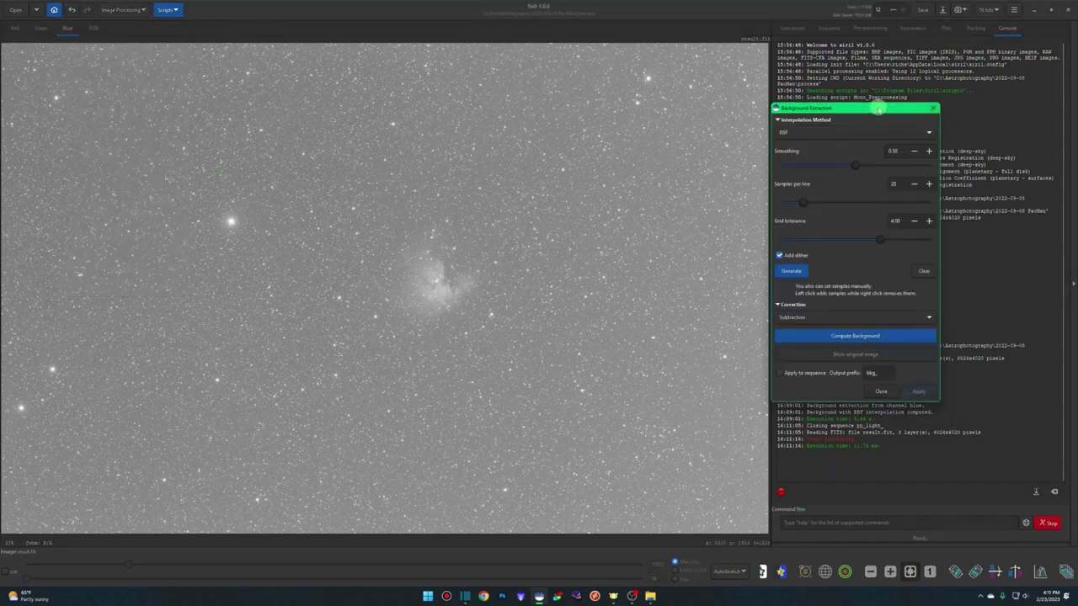
pyautogui.moveTo(873, 109); pyautogui.dragTo(815, 141)
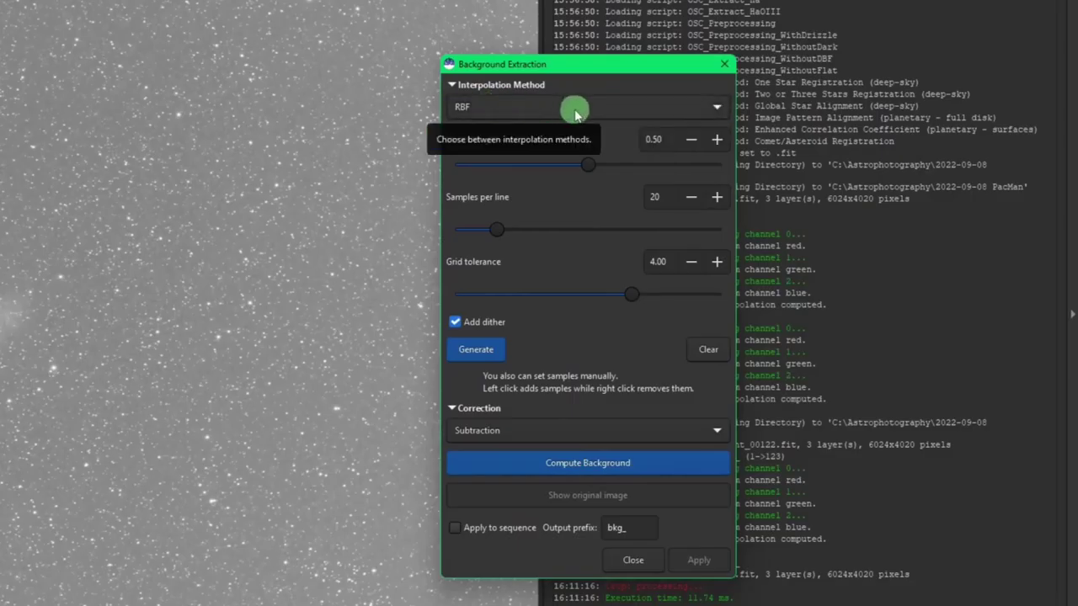
pyautogui.click(575, 112)
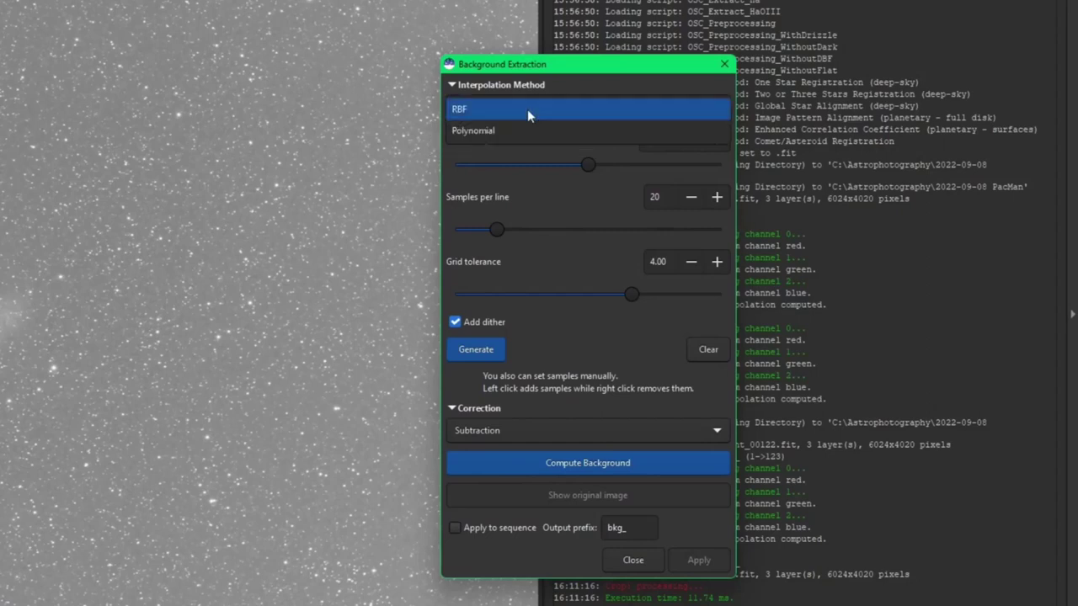
pyautogui.click(523, 132)
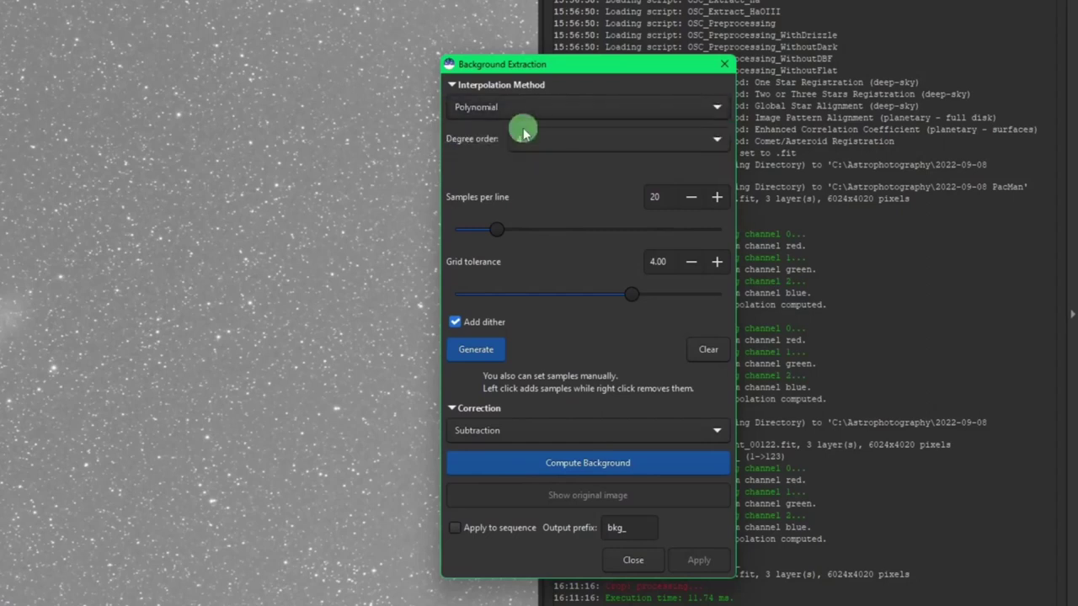
pyautogui.click(578, 150)
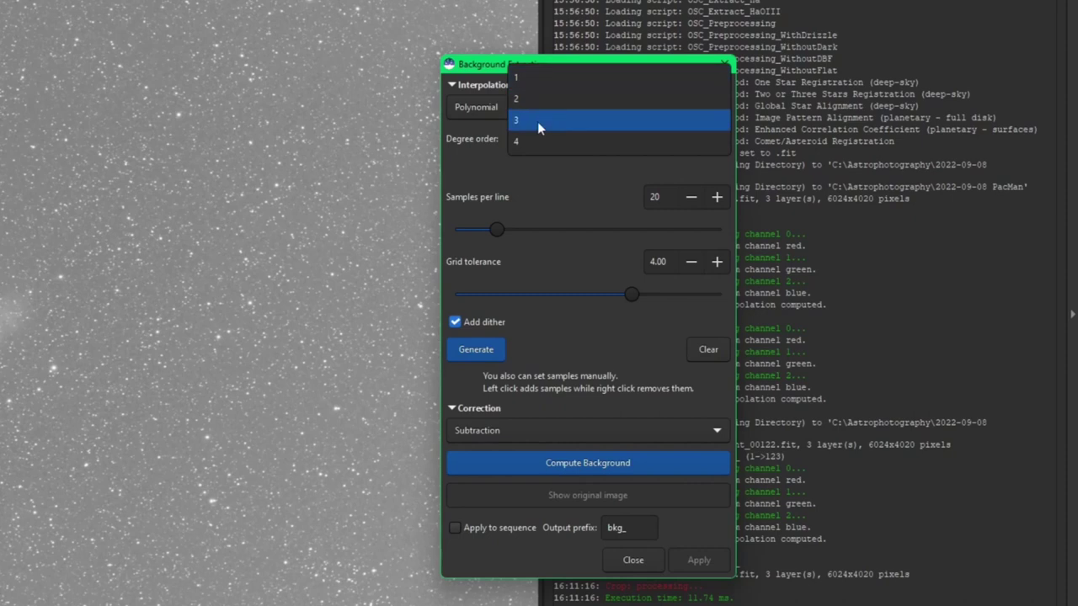
pyautogui.click(539, 78)
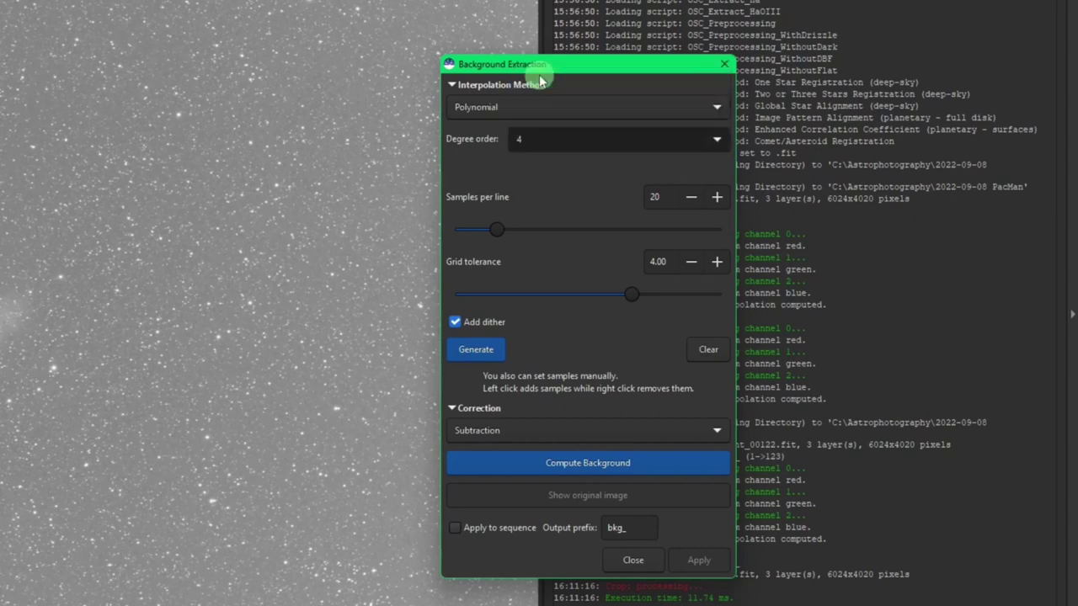
# - Generate a background sample grid and compute the degree-1 background subtraction
pyautogui.moveTo(595, 68); pyautogui.dragTo(741, 11)
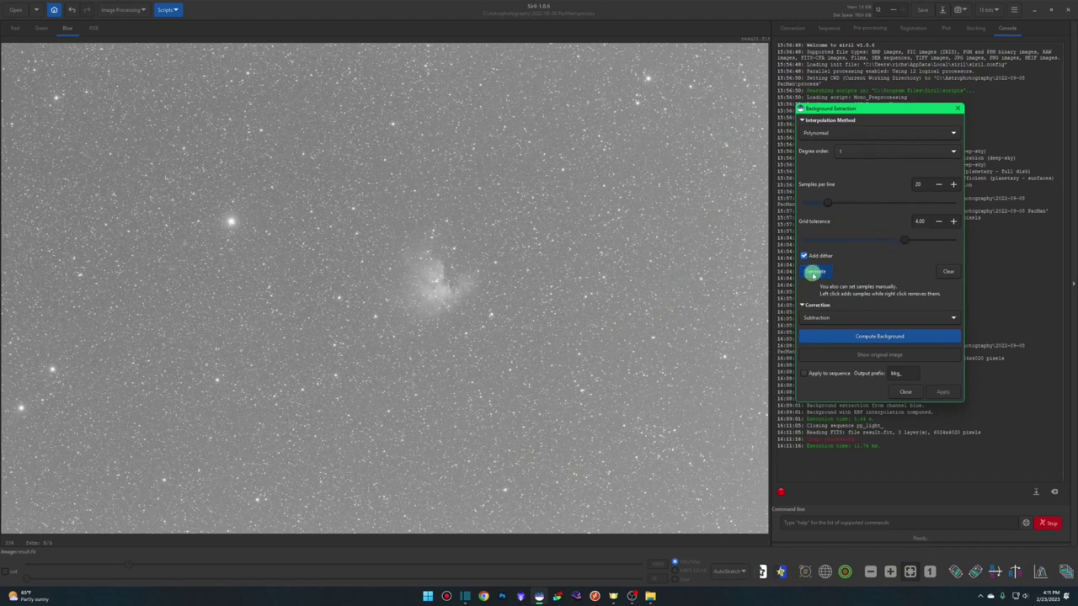
pyautogui.click(813, 272)
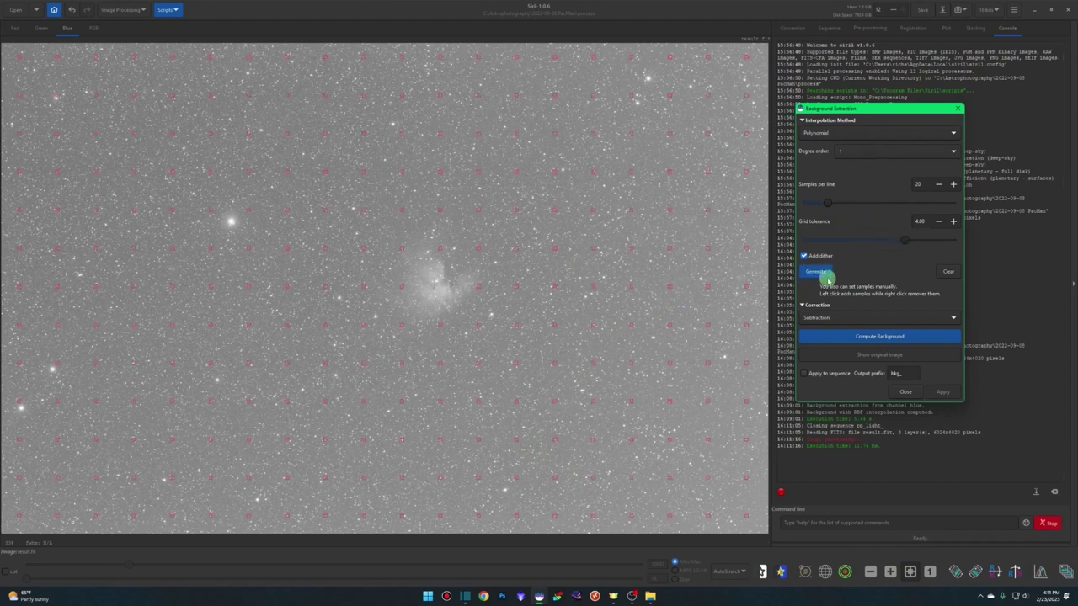
pyautogui.click(869, 338)
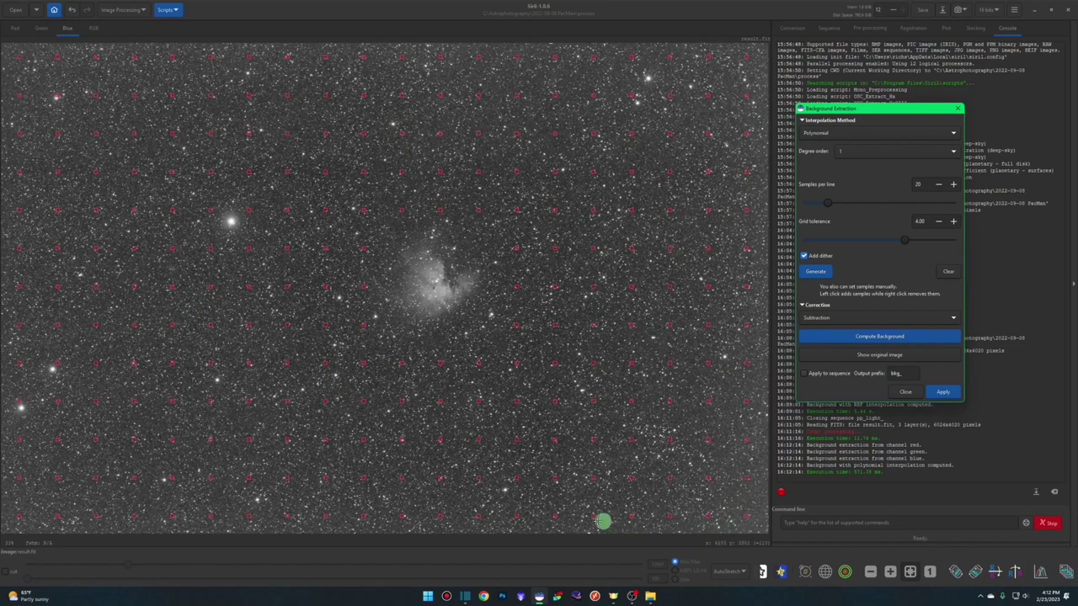
# - Recompute the polynomial background with degree order 3
pyautogui.click(903, 152)
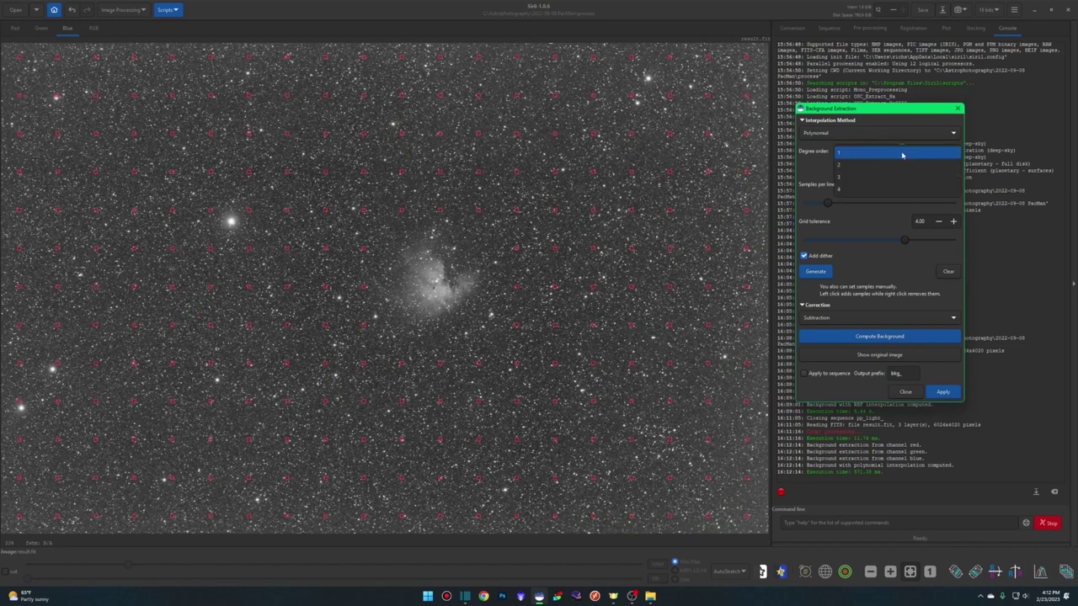
pyautogui.click(873, 178)
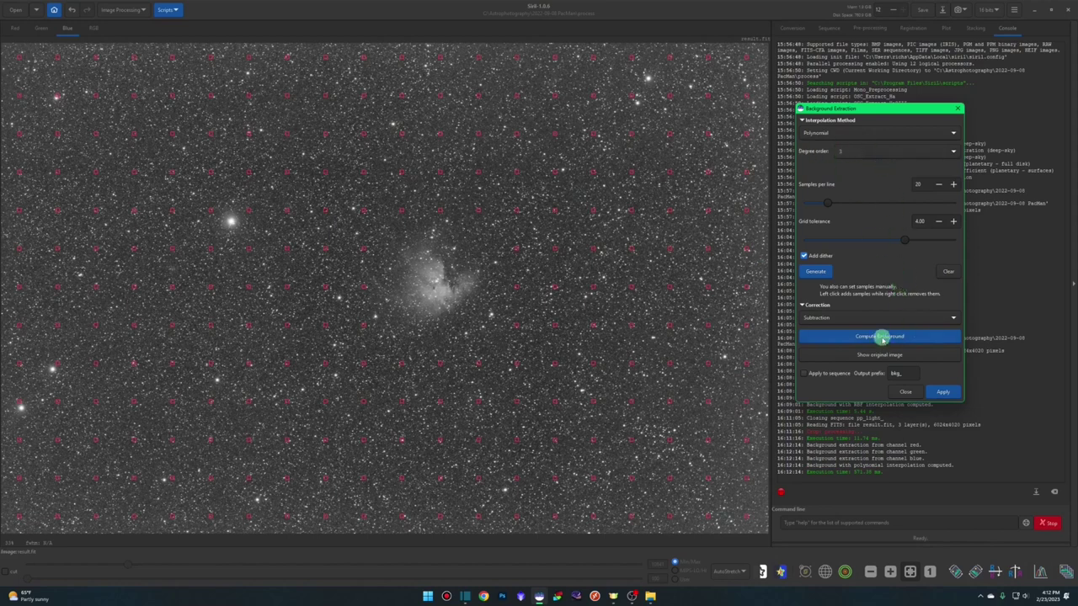
pyautogui.click(883, 338)
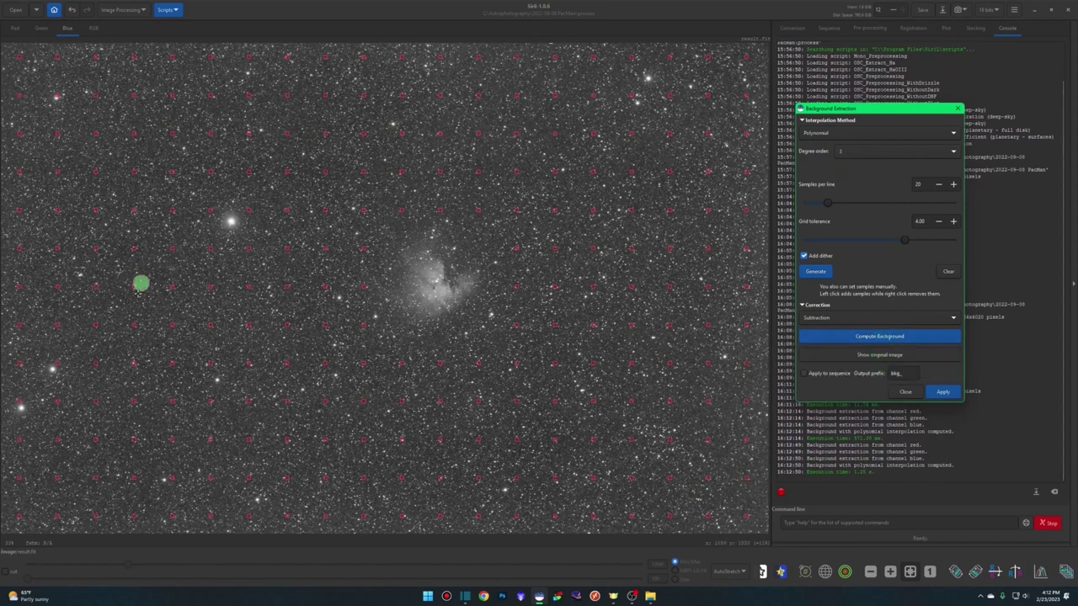
pyautogui.click(868, 166)
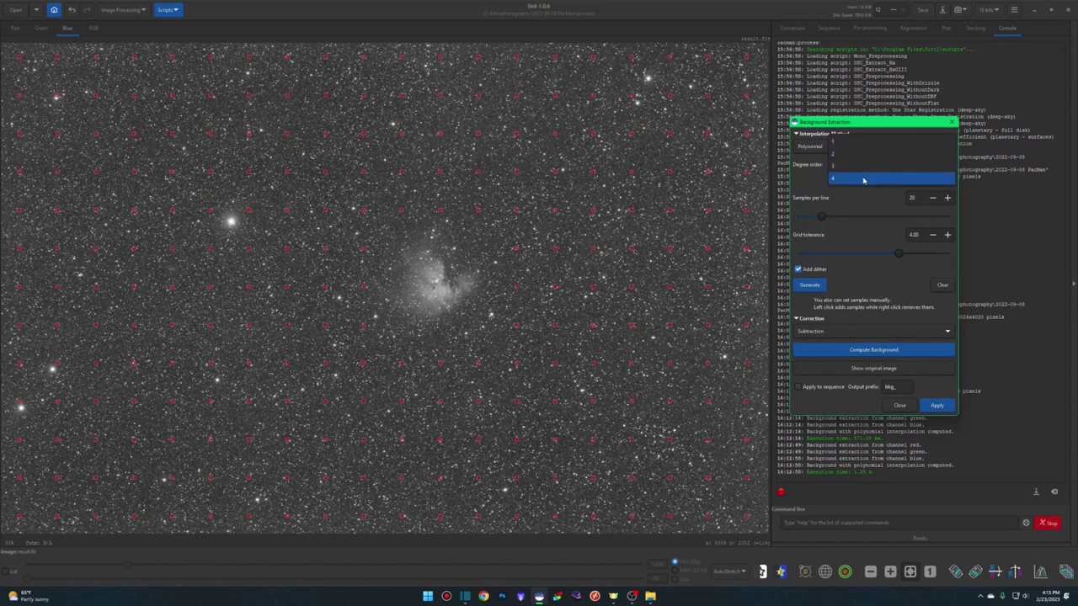
pyautogui.click(811, 171)
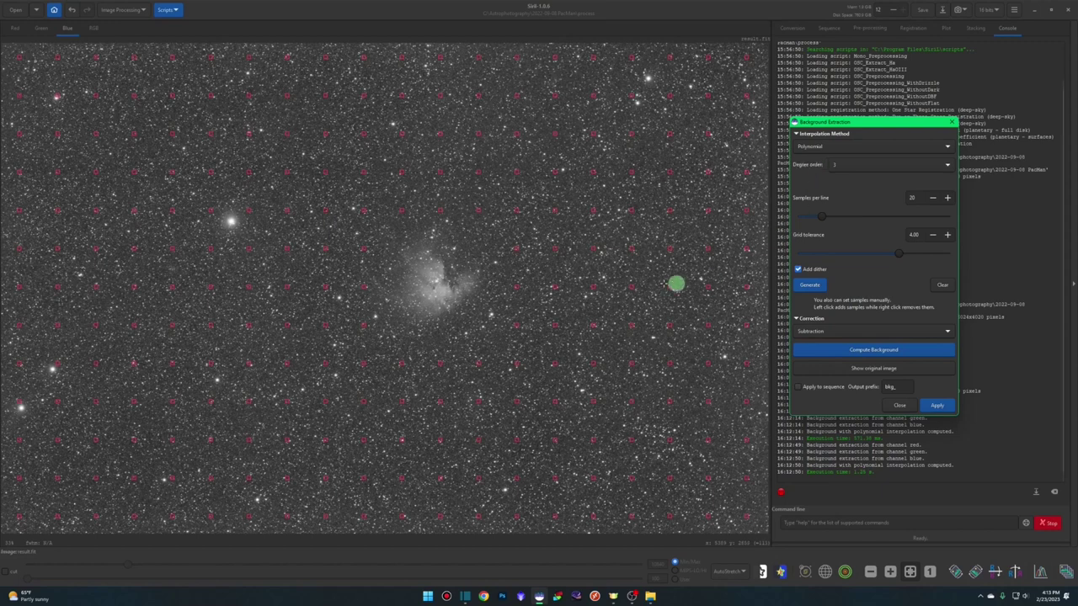
# - Recompute the polynomial background with degree order 2
pyautogui.click(873, 164)
pyautogui.click(834, 154)
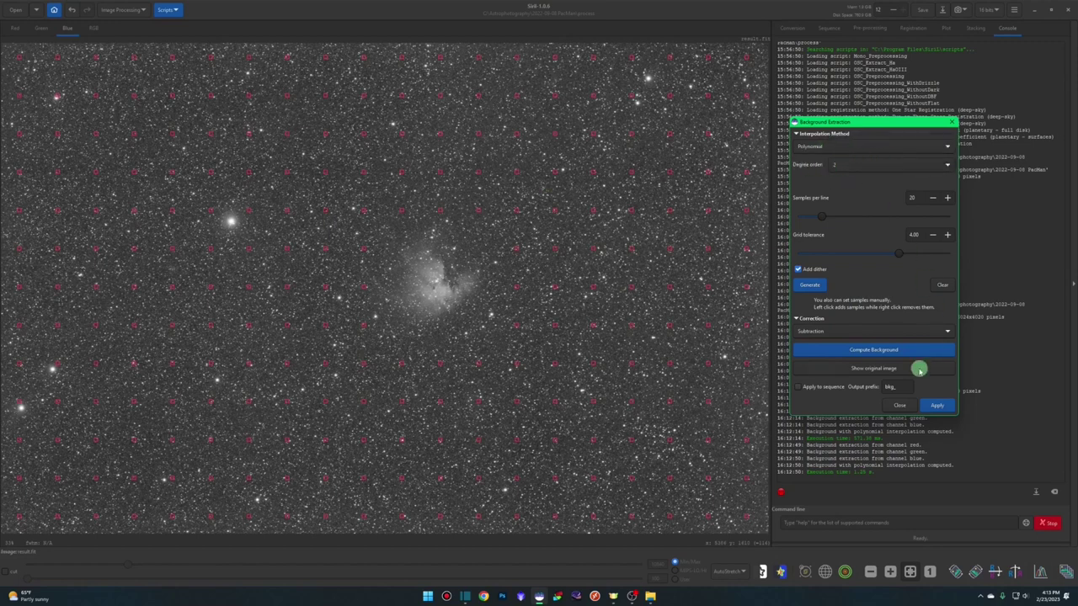
pyautogui.click(863, 352)
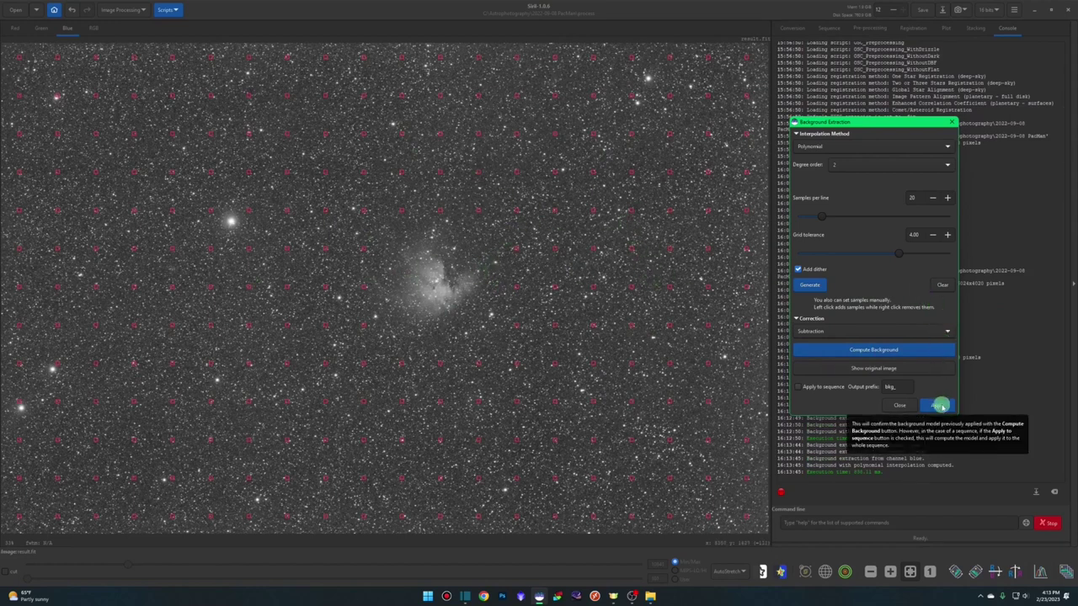
# - Recompute with degree order 1 and close Background Extraction
pyautogui.click(843, 164)
pyautogui.click(846, 177)
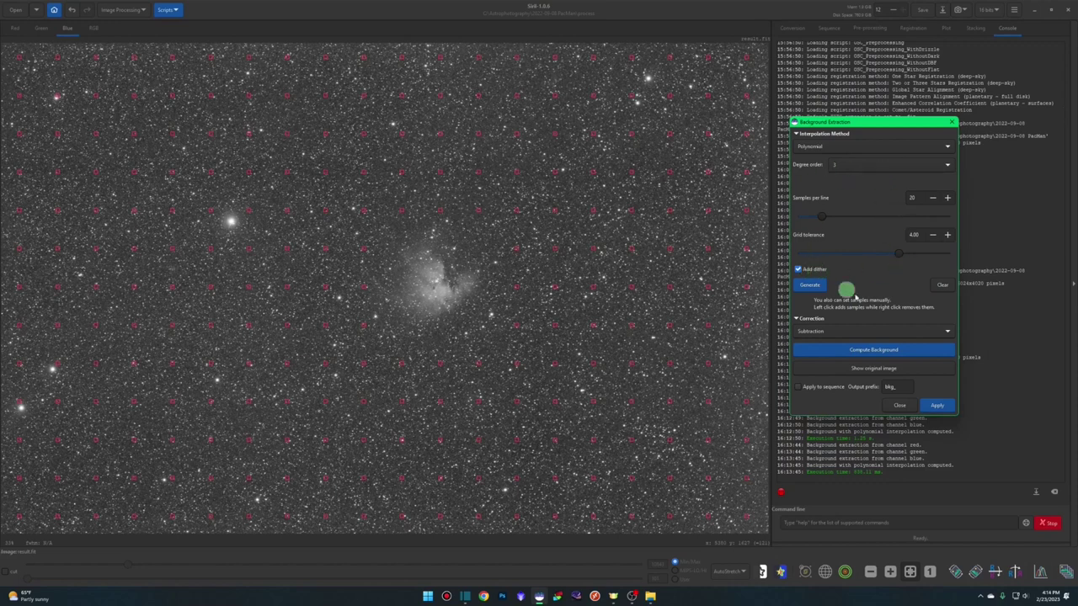
pyautogui.click(856, 353)
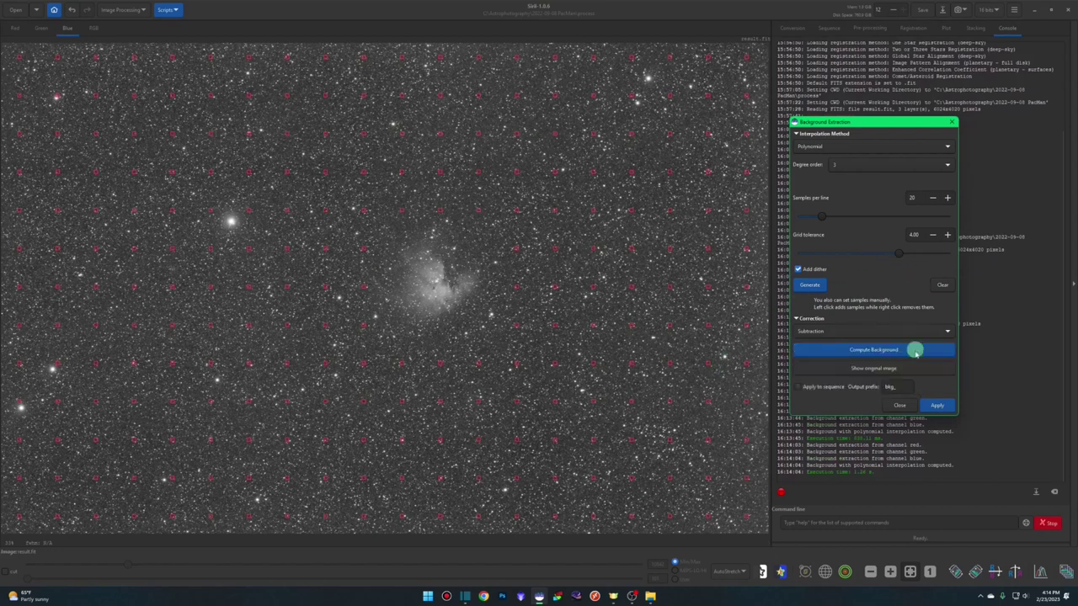
pyautogui.click(937, 407)
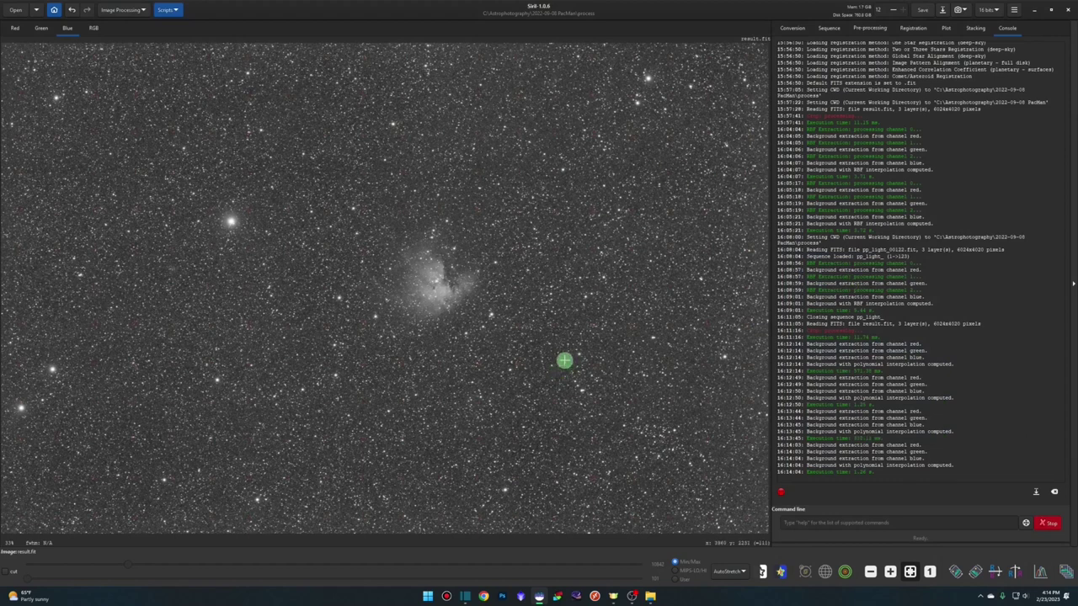
# - Undo the polynomial subtraction, reopen Background Extraction and switch interpolation to RBF
pyautogui.click(72, 10)
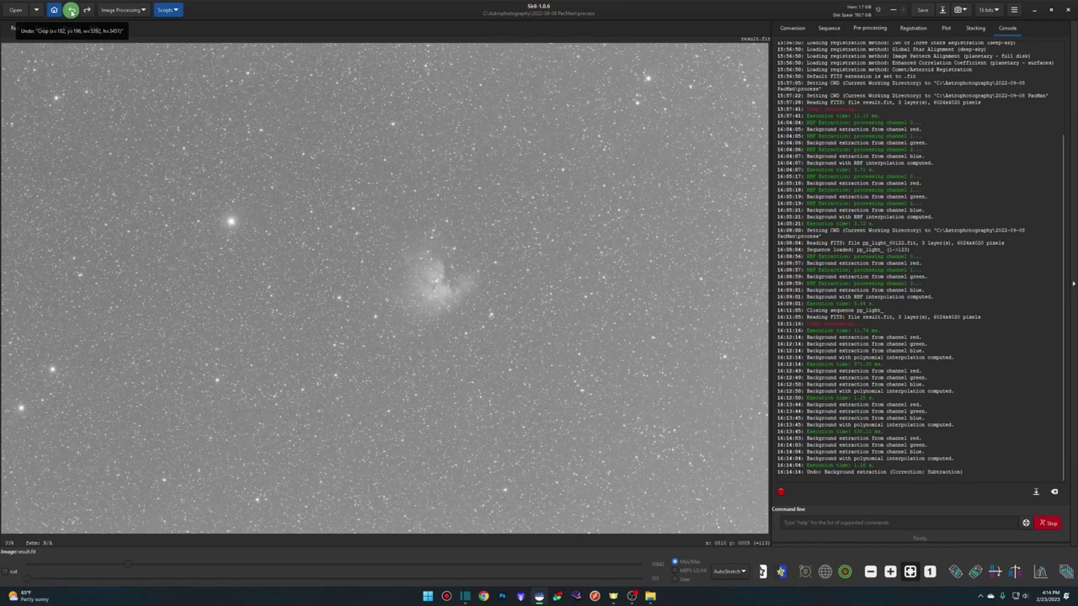
pyautogui.click(125, 10)
pyautogui.click(112, 237)
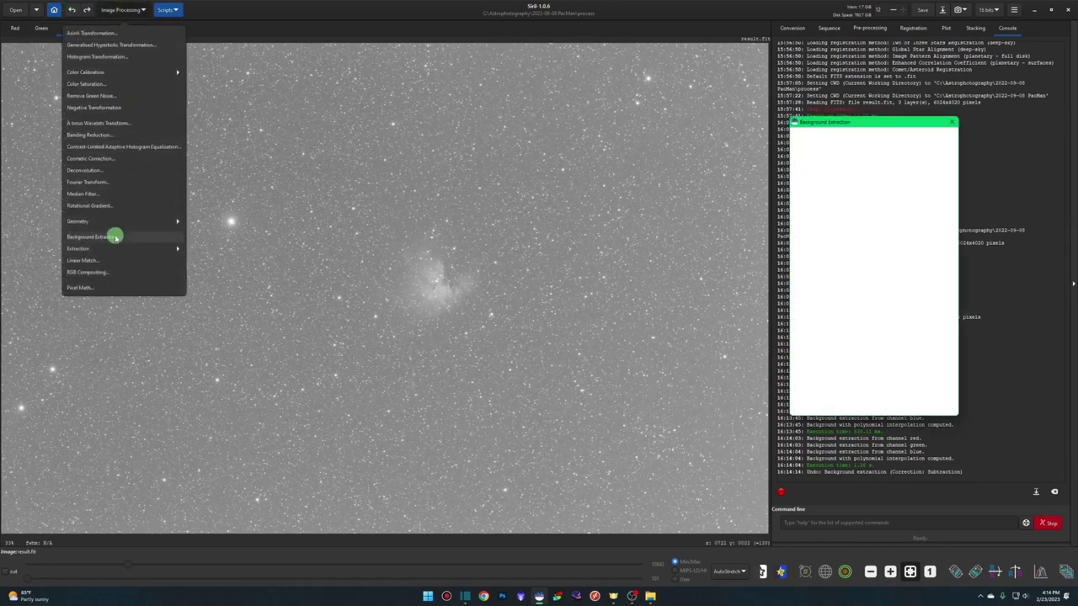
pyautogui.moveTo(886, 123); pyautogui.dragTo(873, 148)
pyautogui.click(844, 172)
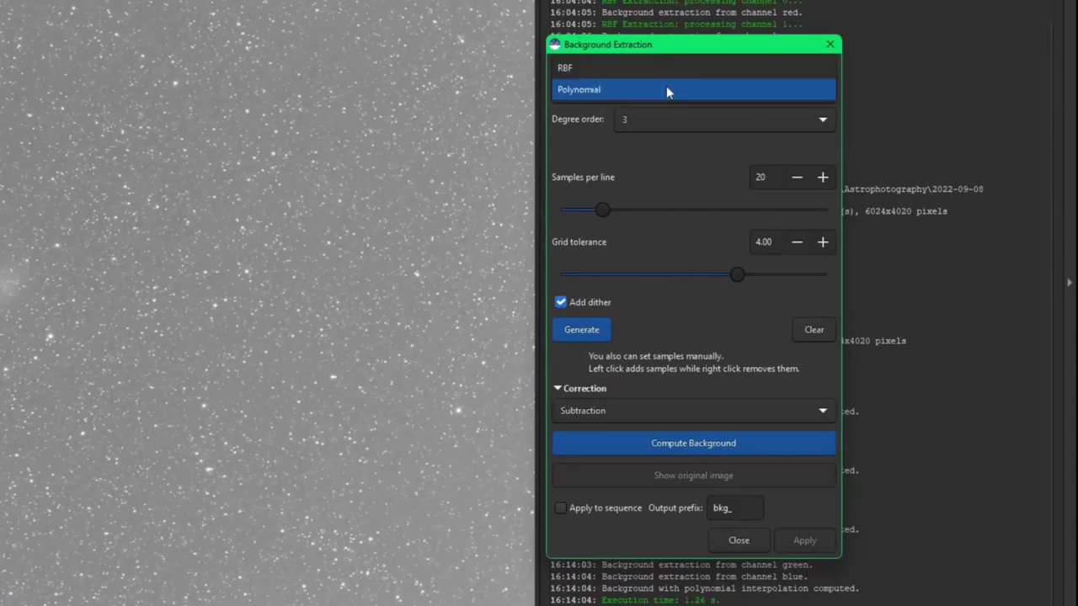
pyautogui.click(625, 68)
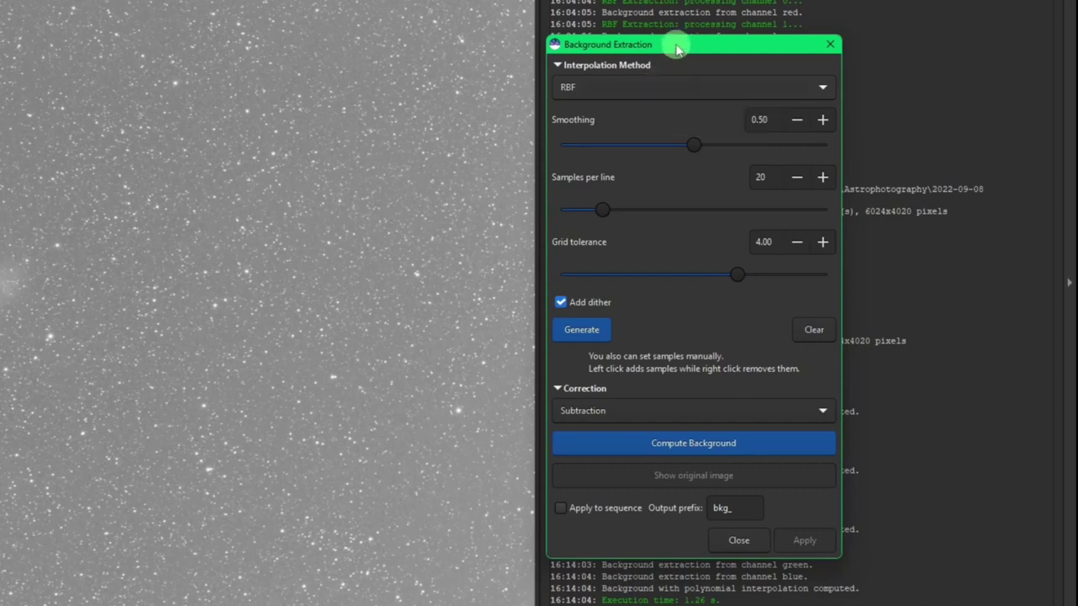
# - Toggle interpolation between Polynomial and RBF, settling on RBF with smoothing 0.50
pyautogui.moveTo(679, 44); pyautogui.dragTo(685, 65)
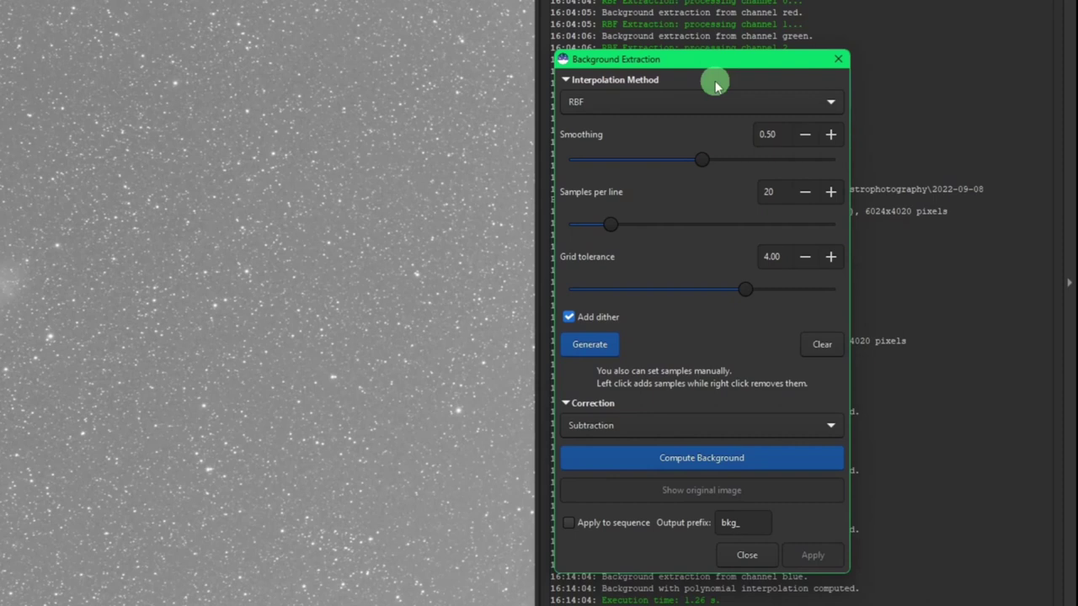
pyautogui.moveTo(672, 68); pyautogui.dragTo(646, 48)
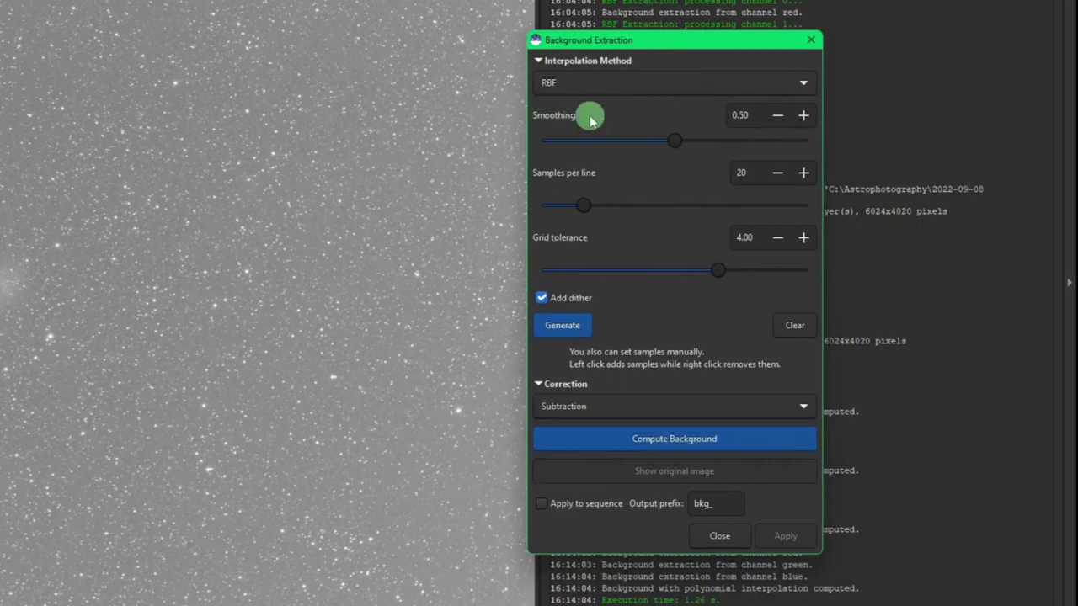
pyautogui.click(599, 84)
pyautogui.click(614, 107)
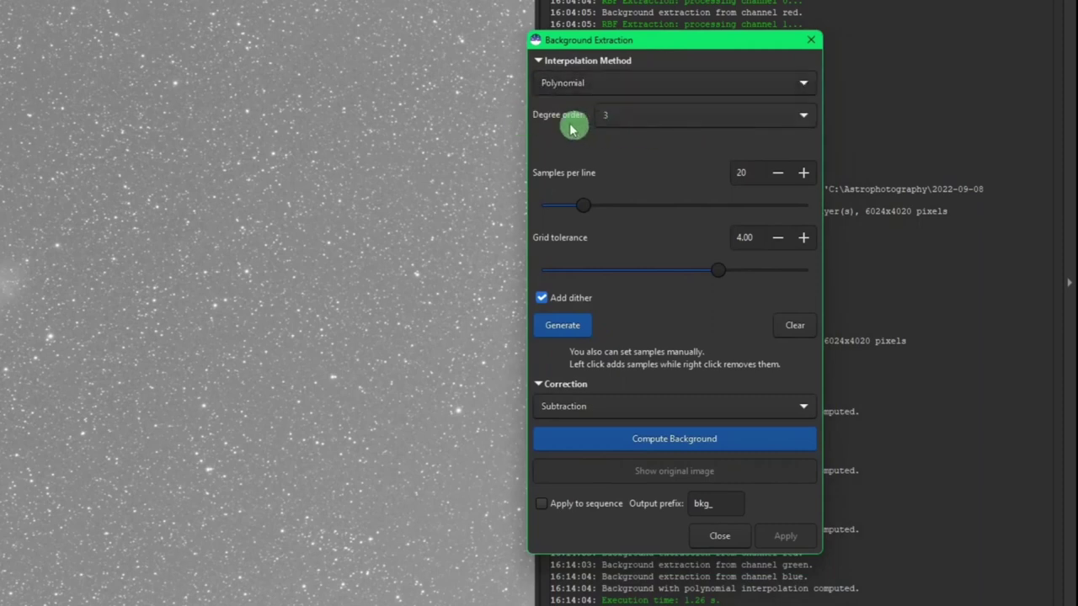
pyautogui.click(616, 84)
pyautogui.click(582, 67)
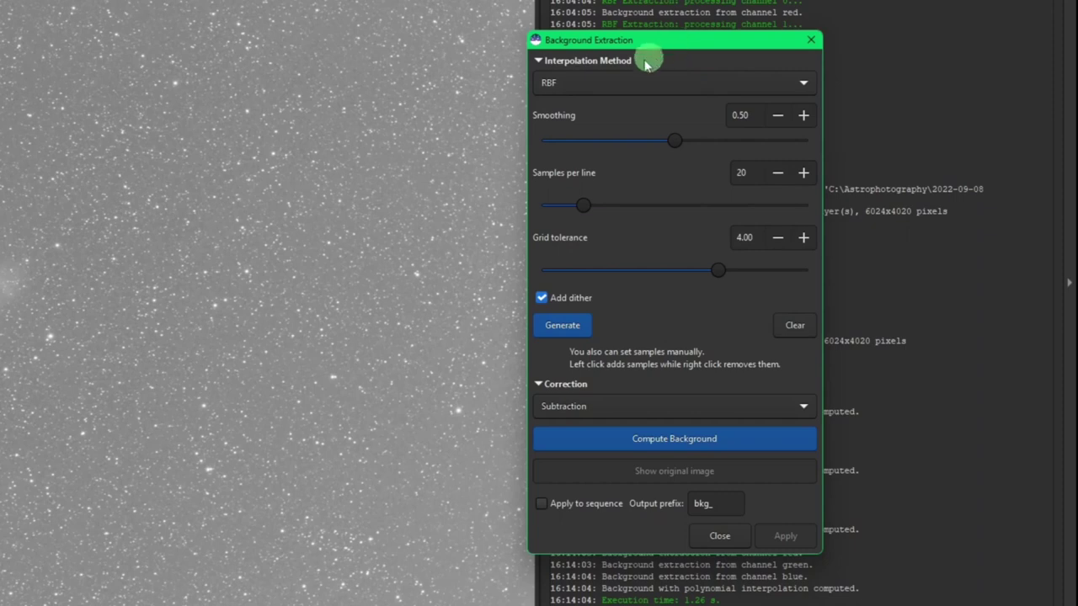
pyautogui.click(573, 85)
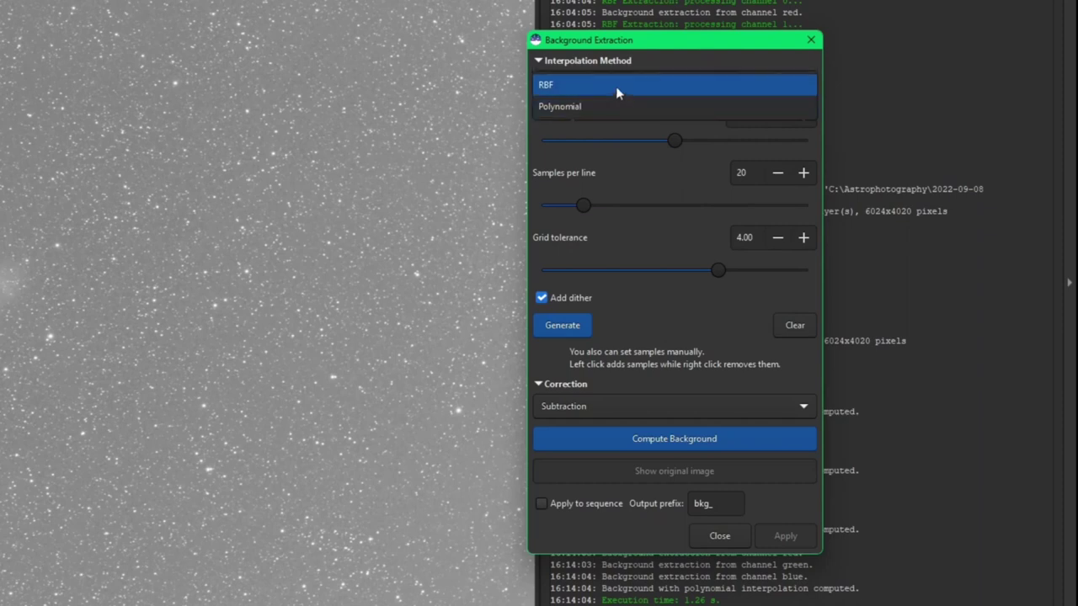
pyautogui.click(616, 85)
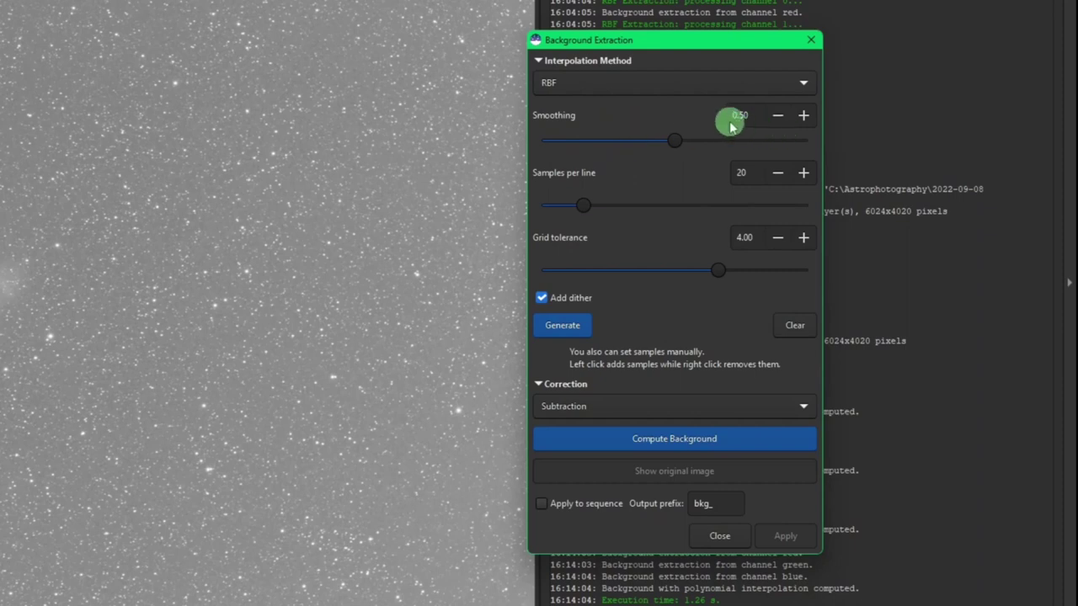
pyautogui.moveTo(674, 139)
pyautogui.mouseDown()
pyautogui.moveTo(513, 140)
pyautogui.moveTo(854, 128)
pyautogui.moveTo(809, 142)
pyautogui.moveTo(678, 140)
pyautogui.mouseUp()
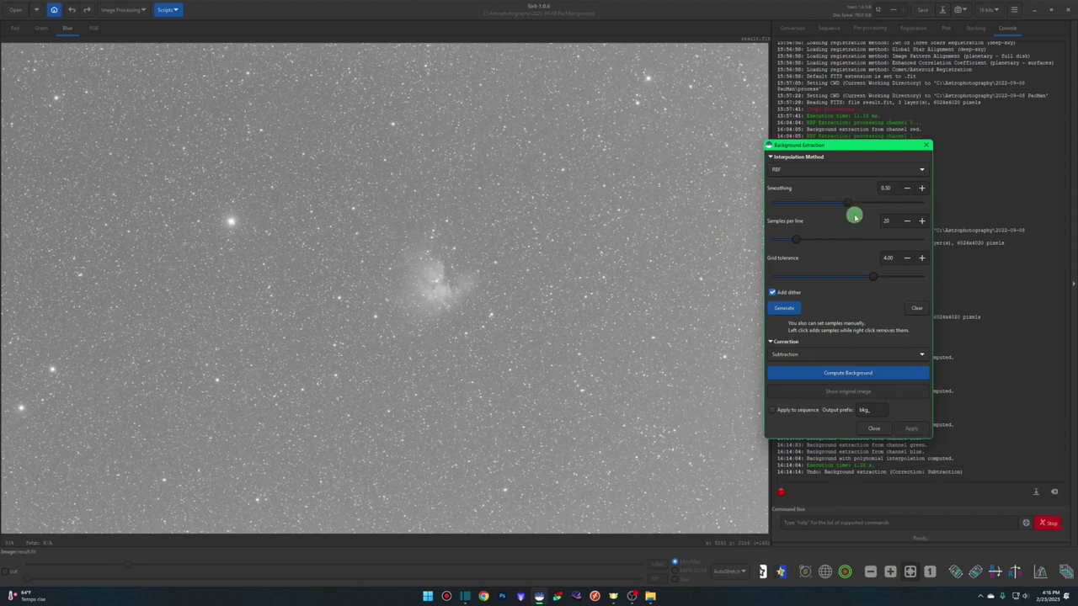
# - Set RBF smoothing to 0.00, generate a sample grid, and compute the background
pyautogui.moveTo(848, 203); pyautogui.dragTo(753, 200)
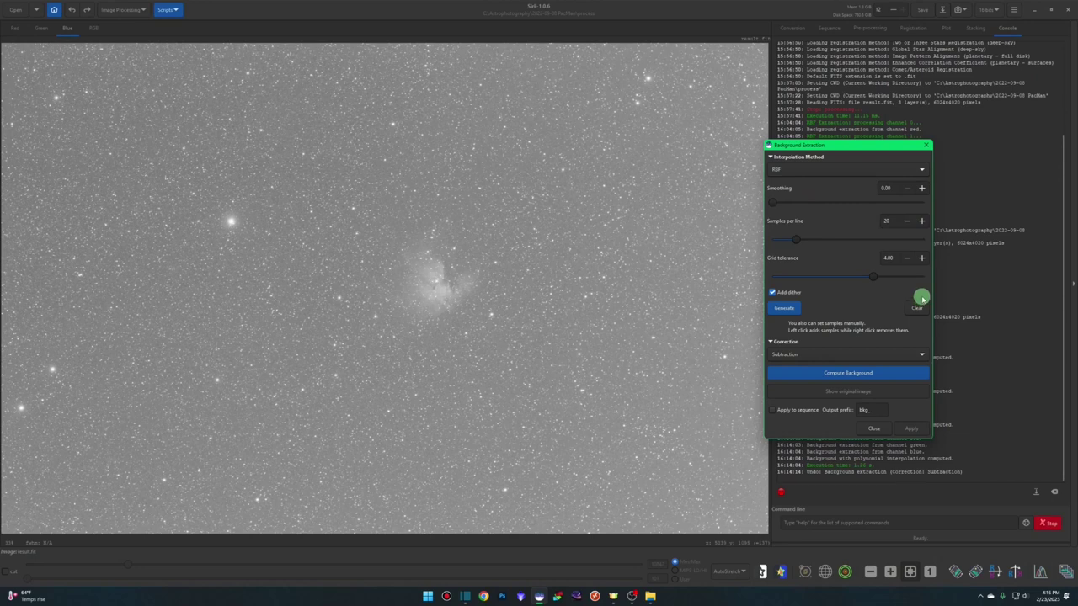
pyautogui.click(787, 309)
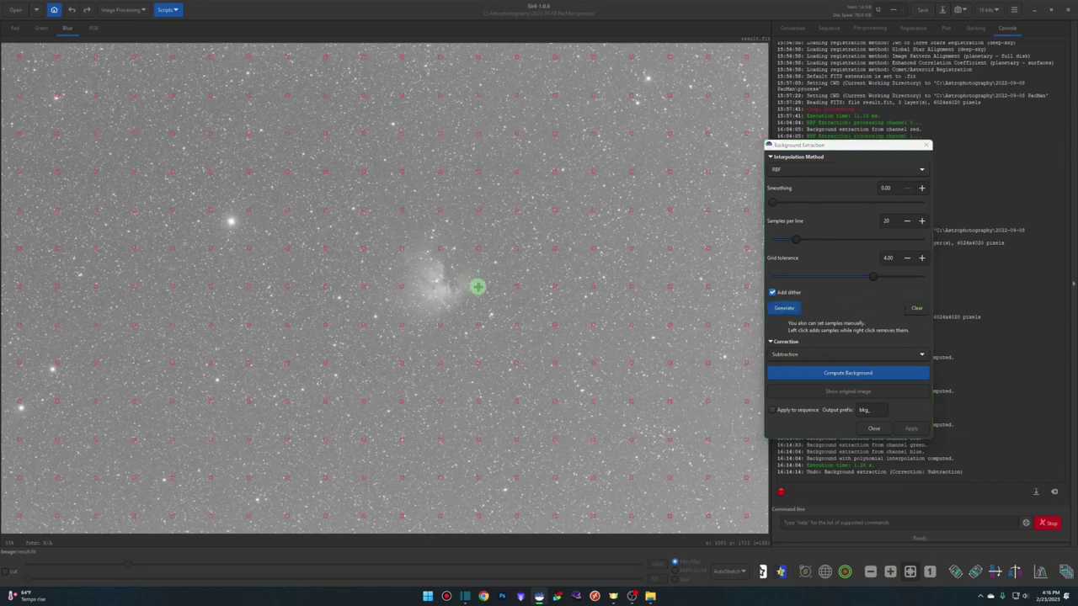
pyautogui.click(457, 324)
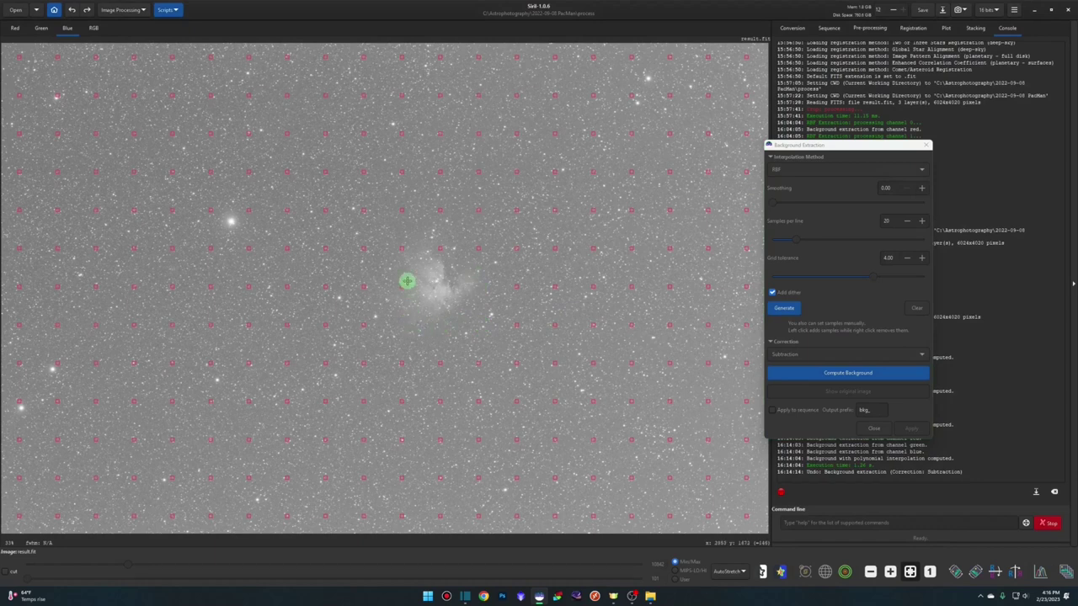
pyautogui.click(830, 375)
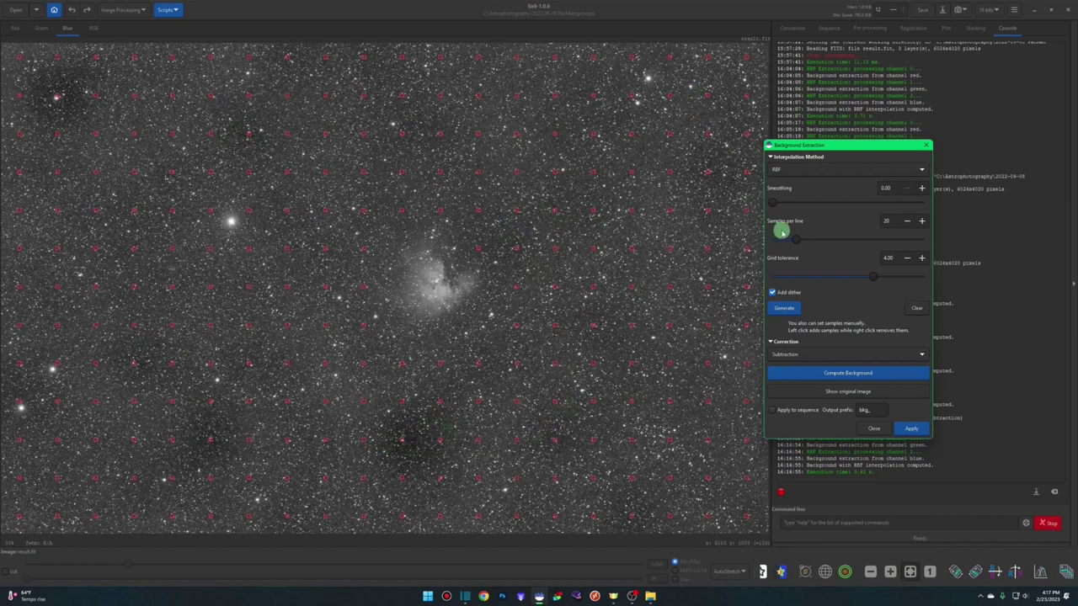
# - Recompute the RBF background with smoothing at 1.00, then again at 0.50
pyautogui.moveTo(773, 202); pyautogui.dragTo(823, 203)
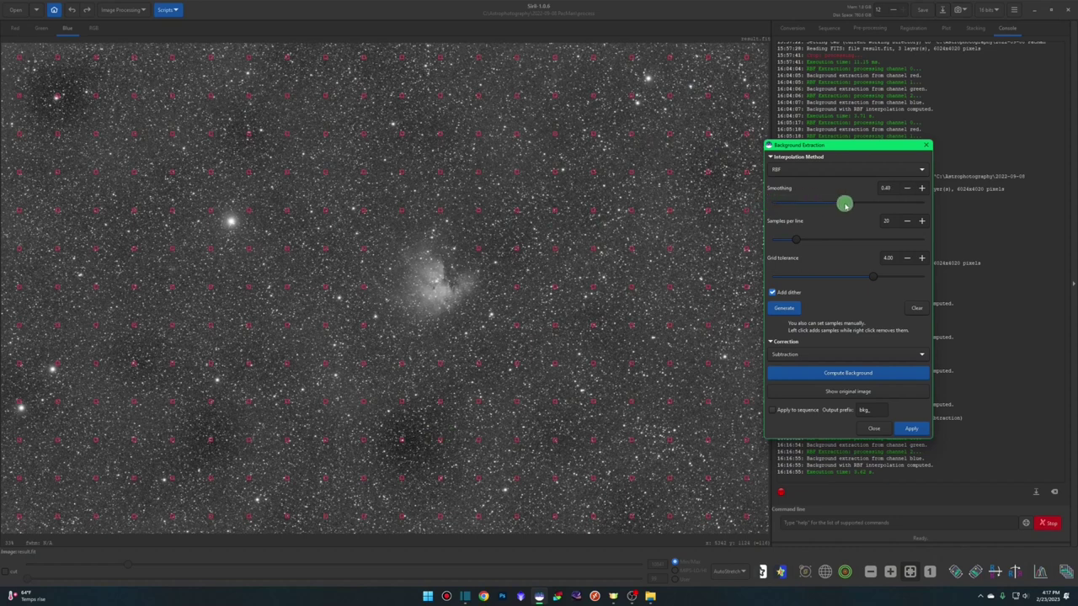
pyautogui.click(838, 373)
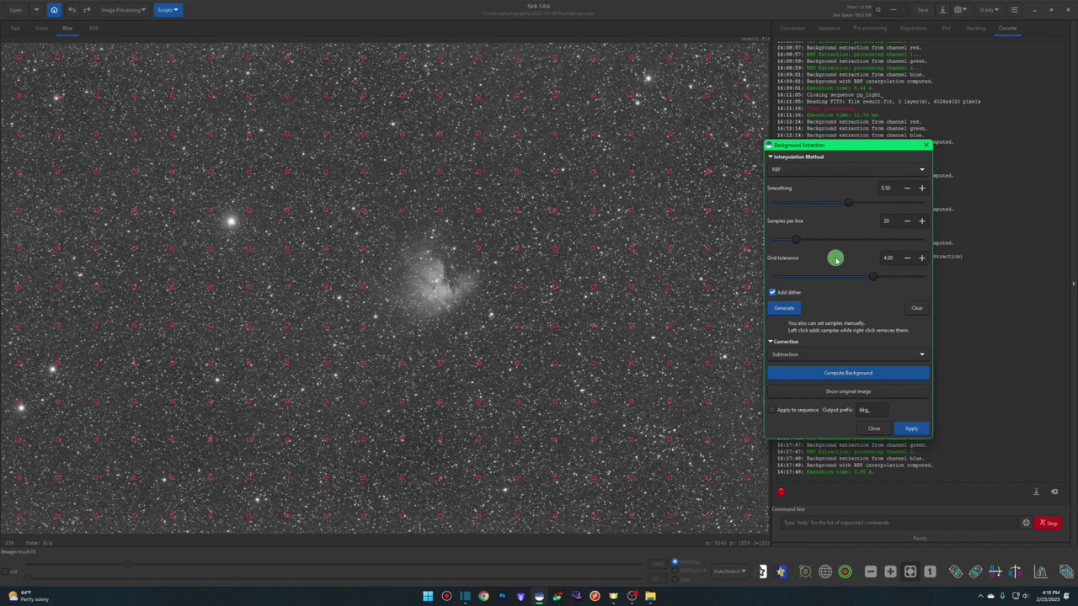
pyautogui.moveTo(848, 204); pyautogui.dragTo(933, 202)
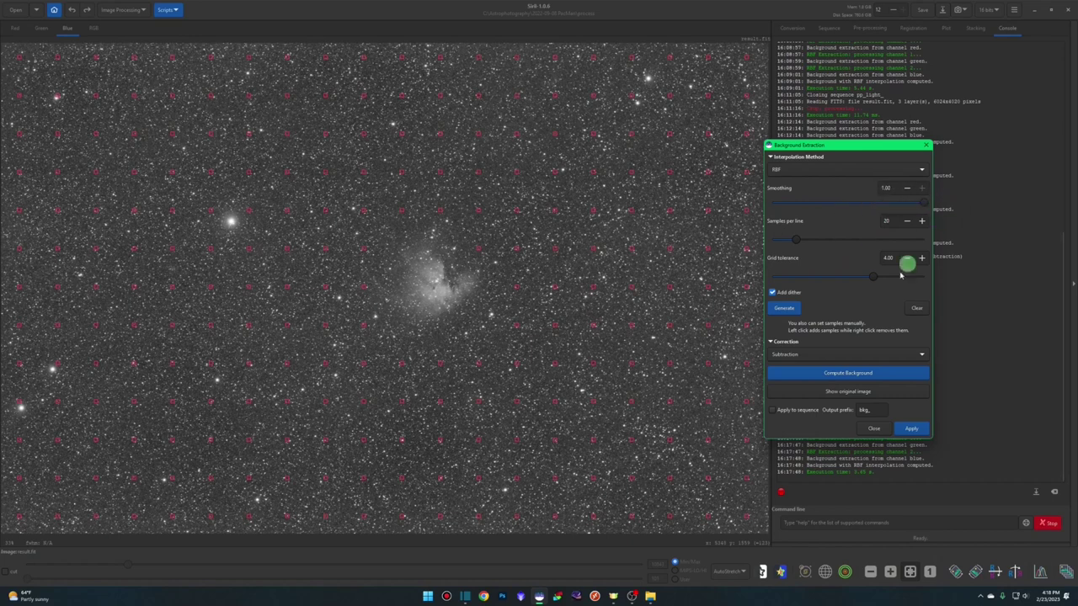
pyautogui.click(817, 374)
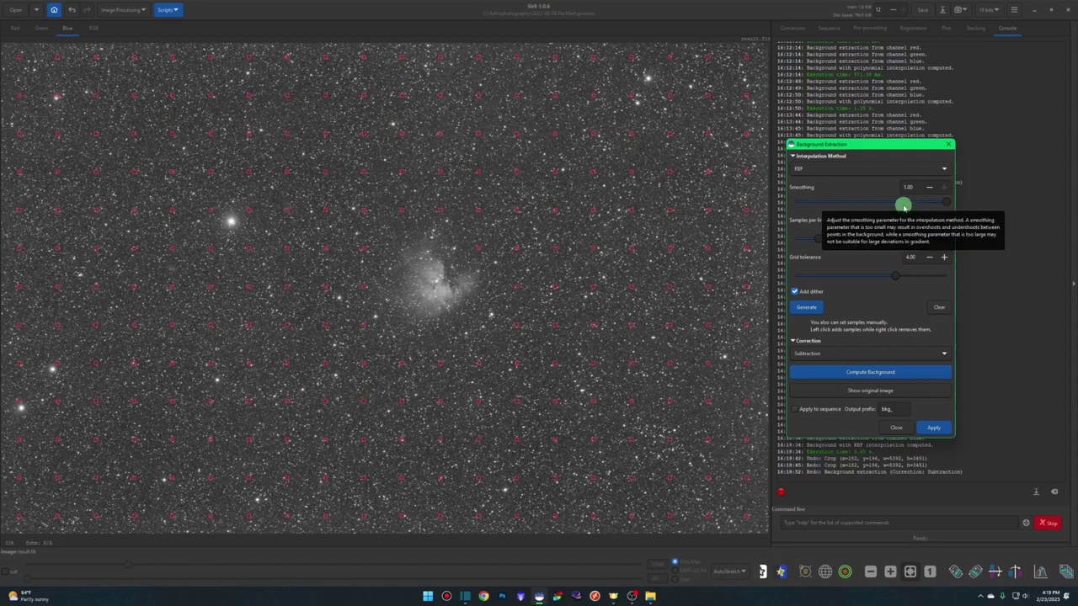
pyautogui.click(870, 203)
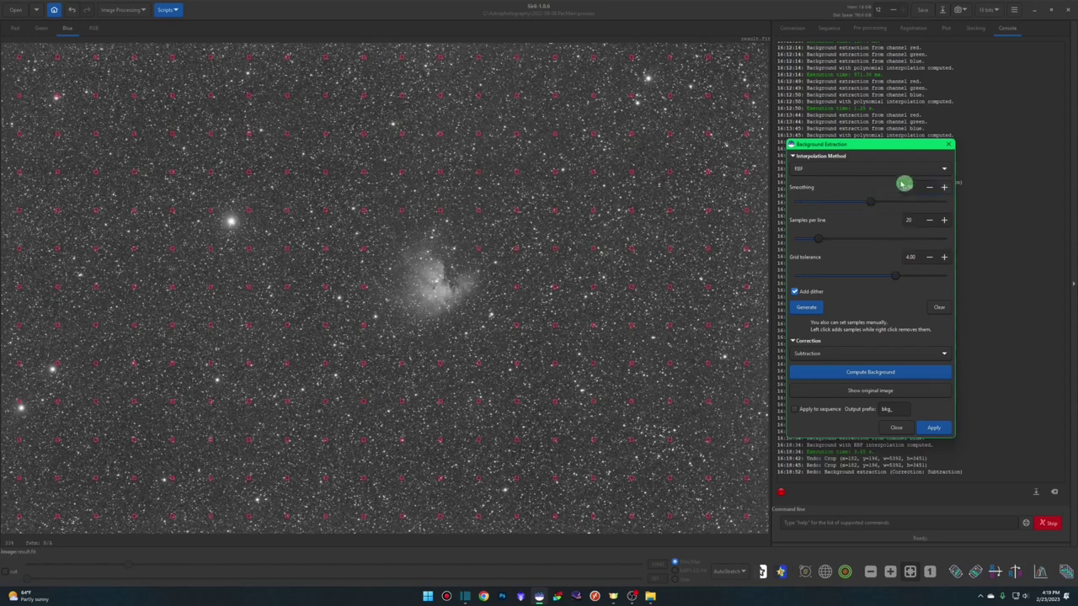
pyautogui.click(854, 373)
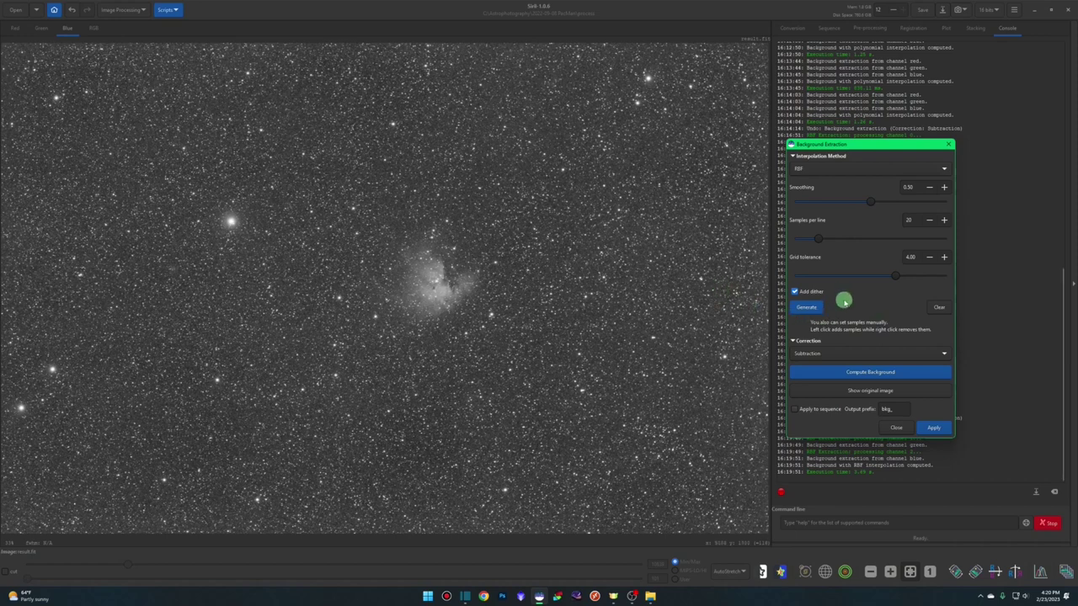
# - Undo the background extraction to the uncorrected image and add a bottom-right corner sample
pyautogui.click(73, 10)
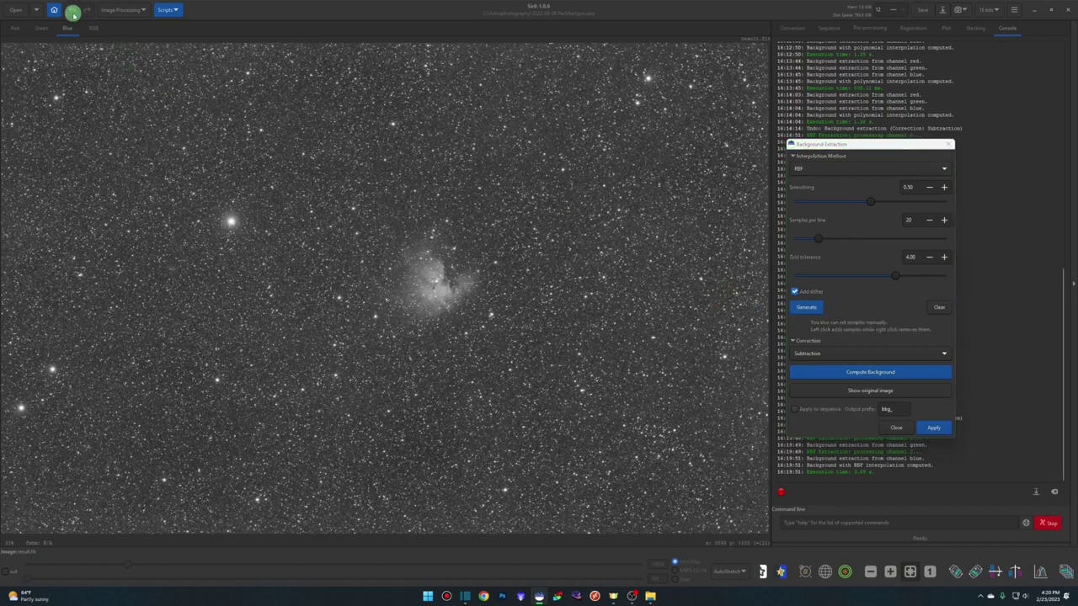
pyautogui.click(891, 308)
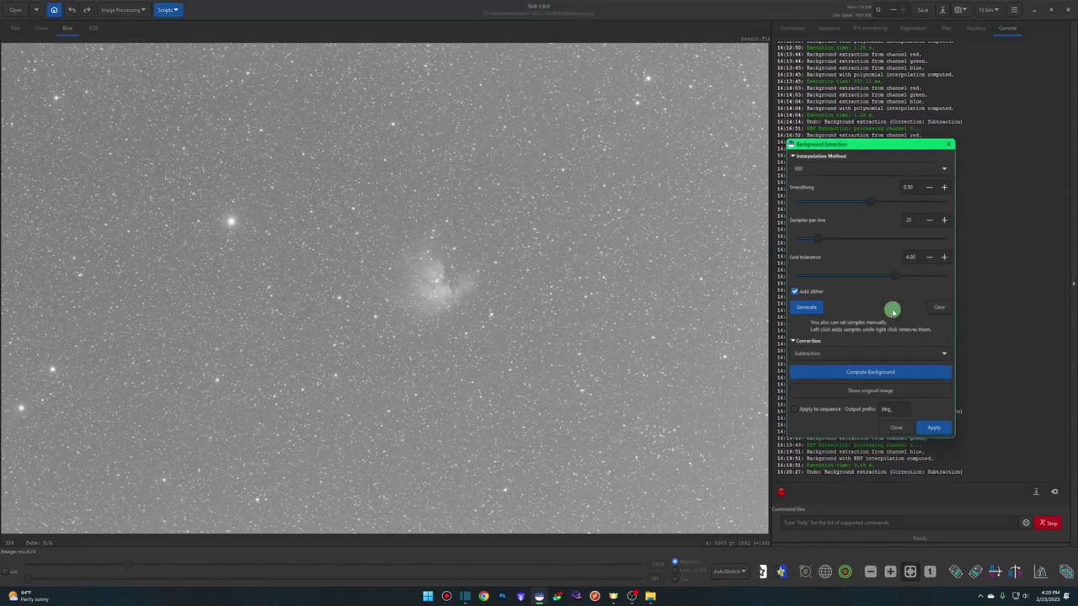
pyautogui.click(762, 529)
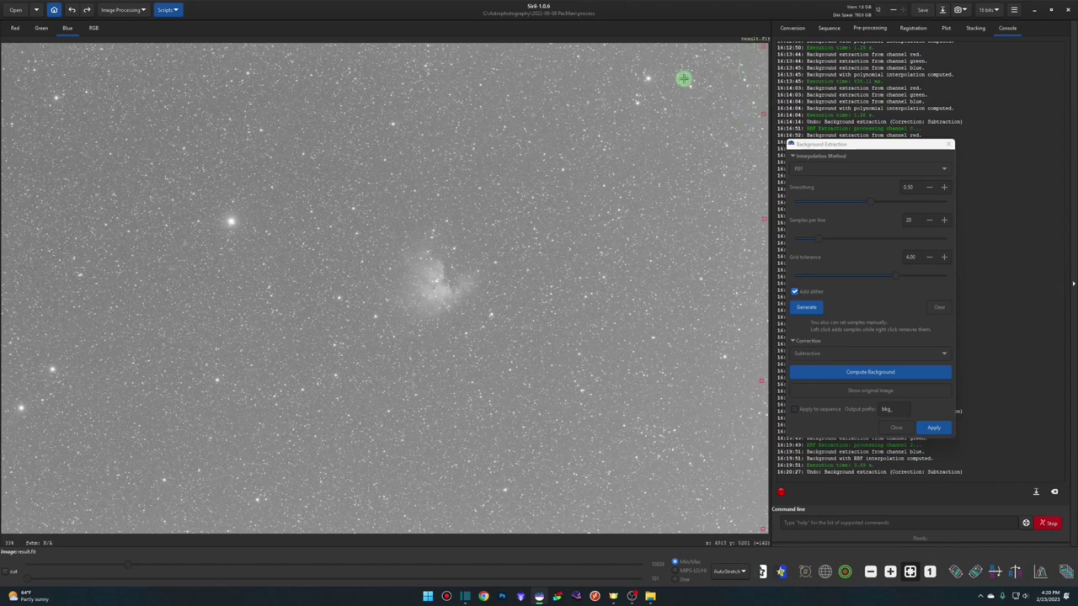
# - Add background samples along the top, left and bottom edges of the image
pyautogui.click(621, 46)
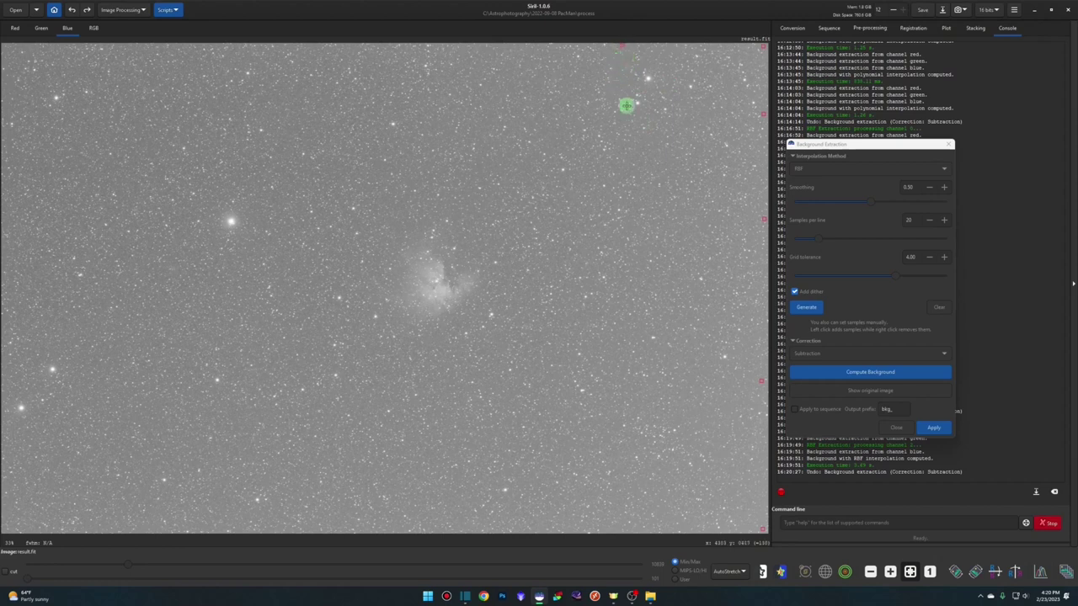
pyautogui.click(461, 49)
pyautogui.click(312, 47)
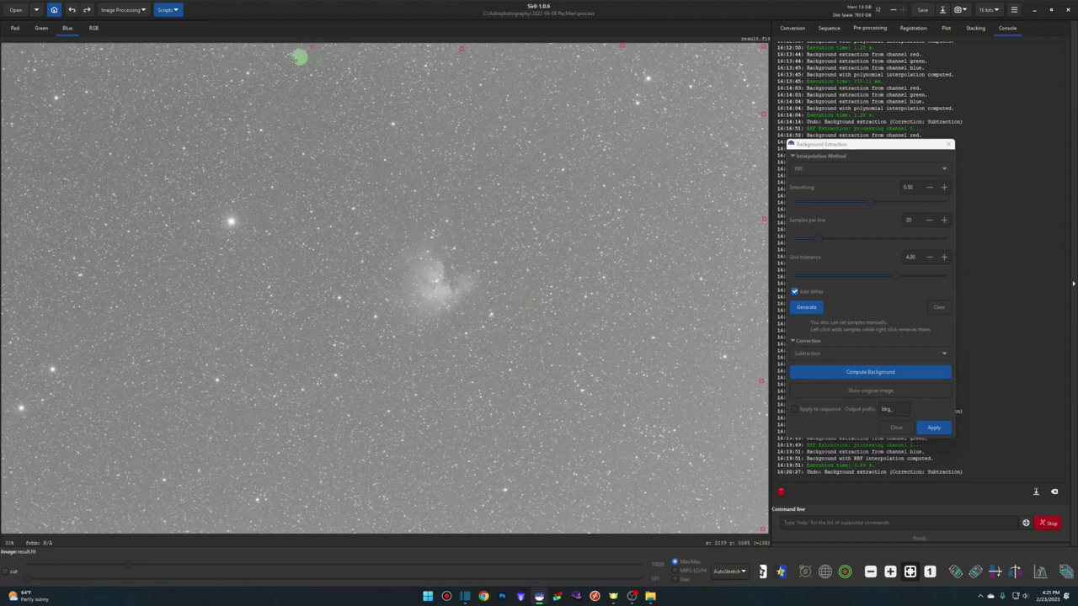
pyautogui.click(127, 48)
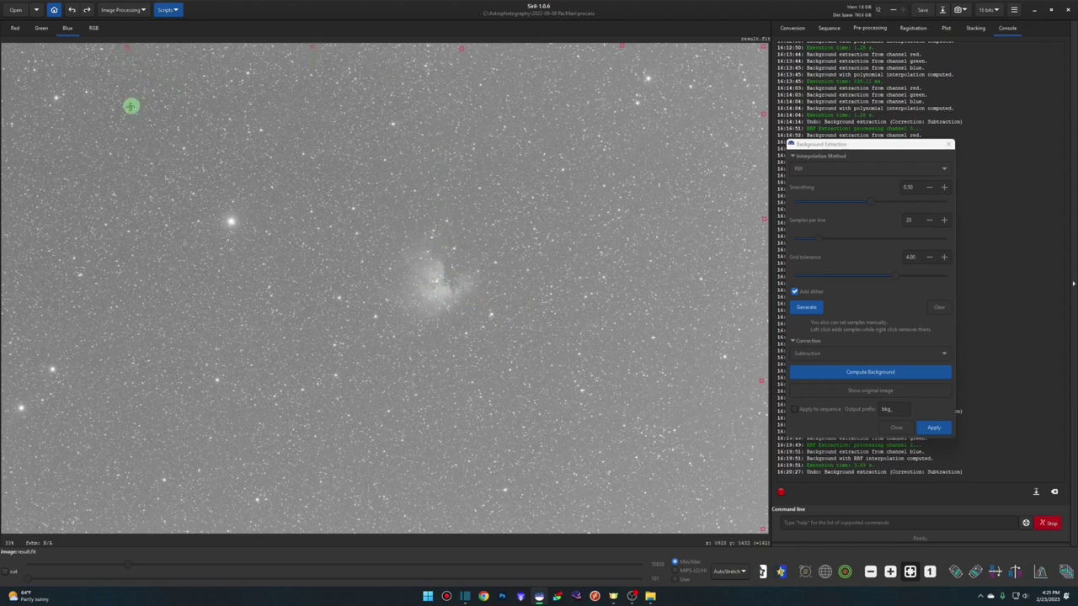
pyautogui.click(6, 50)
pyautogui.click(8, 220)
pyautogui.click(9, 371)
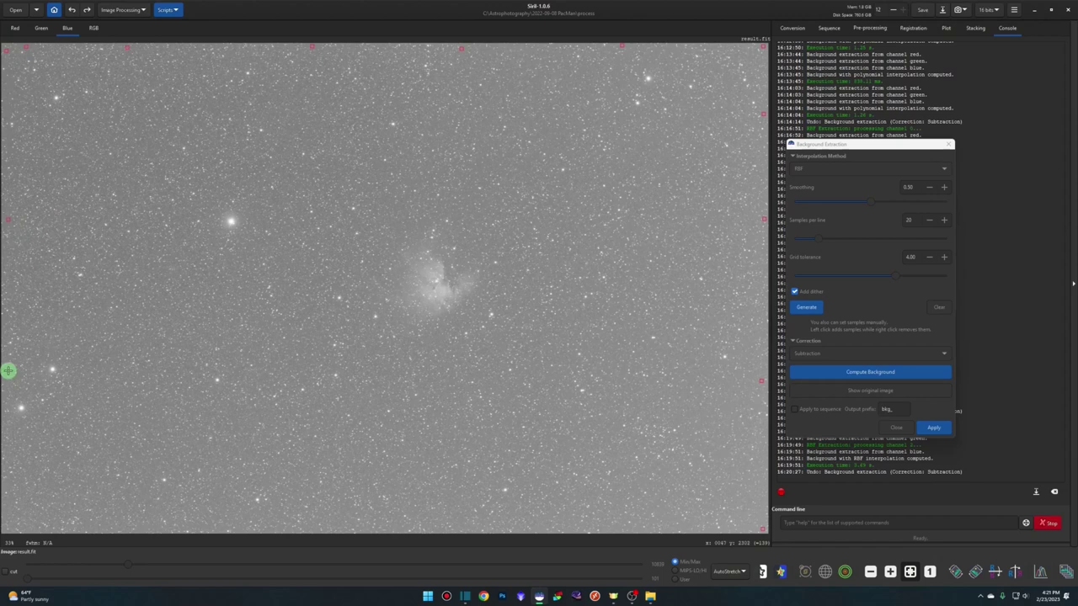
pyautogui.click(8, 515)
pyautogui.click(88, 528)
pyautogui.click(160, 528)
pyautogui.click(271, 528)
pyautogui.click(396, 528)
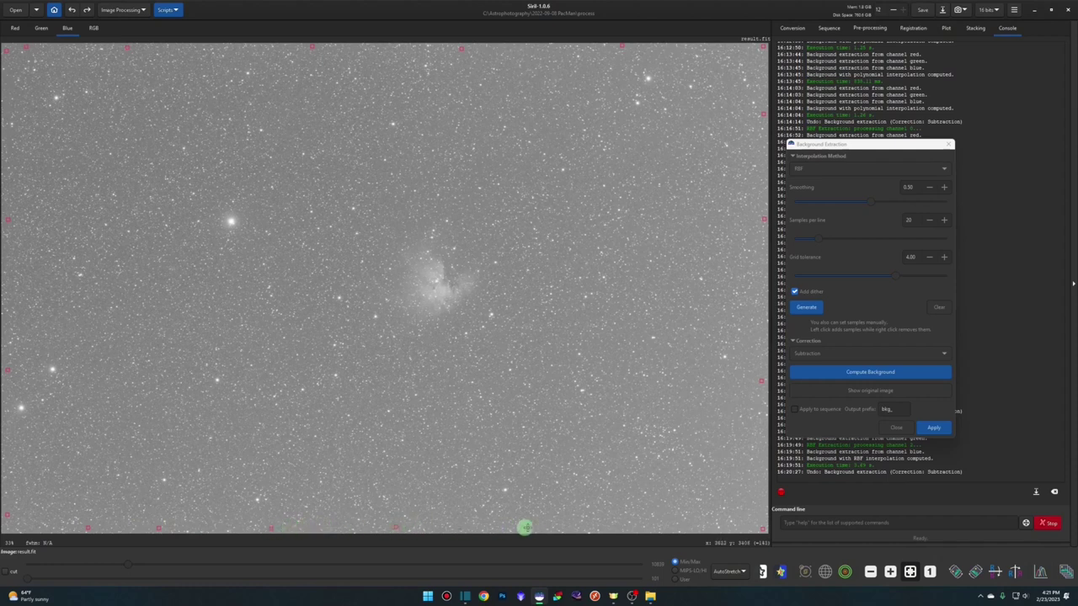
# - Add samples in the empty sky areas around the nebula, avoiding the nebula itself
pyautogui.click(554, 413)
pyautogui.click(366, 389)
pyautogui.click(205, 337)
pyautogui.click(161, 419)
pyautogui.click(90, 322)
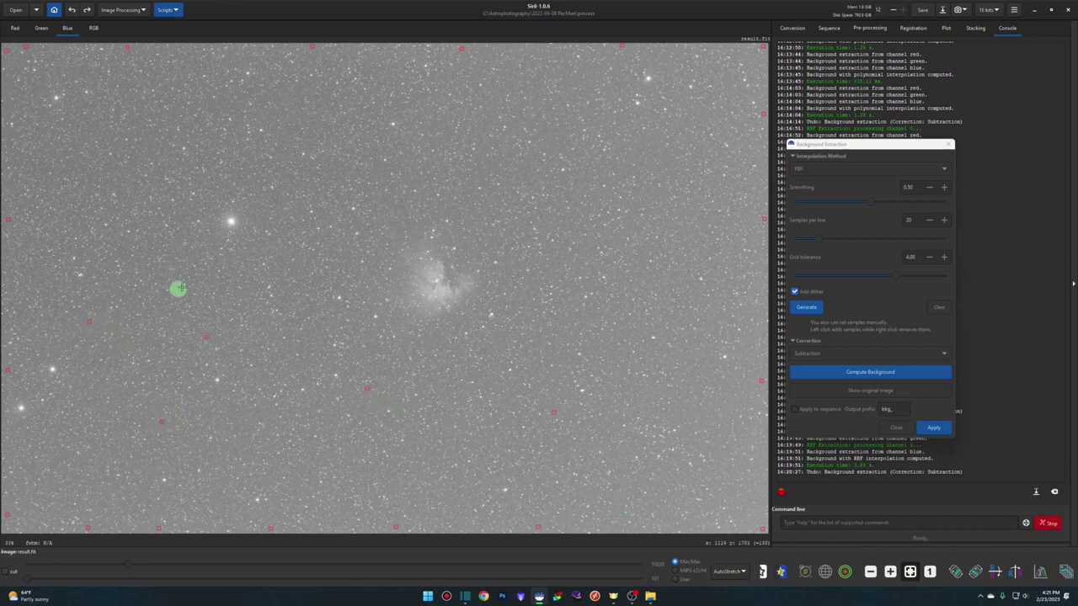
pyautogui.click(148, 149)
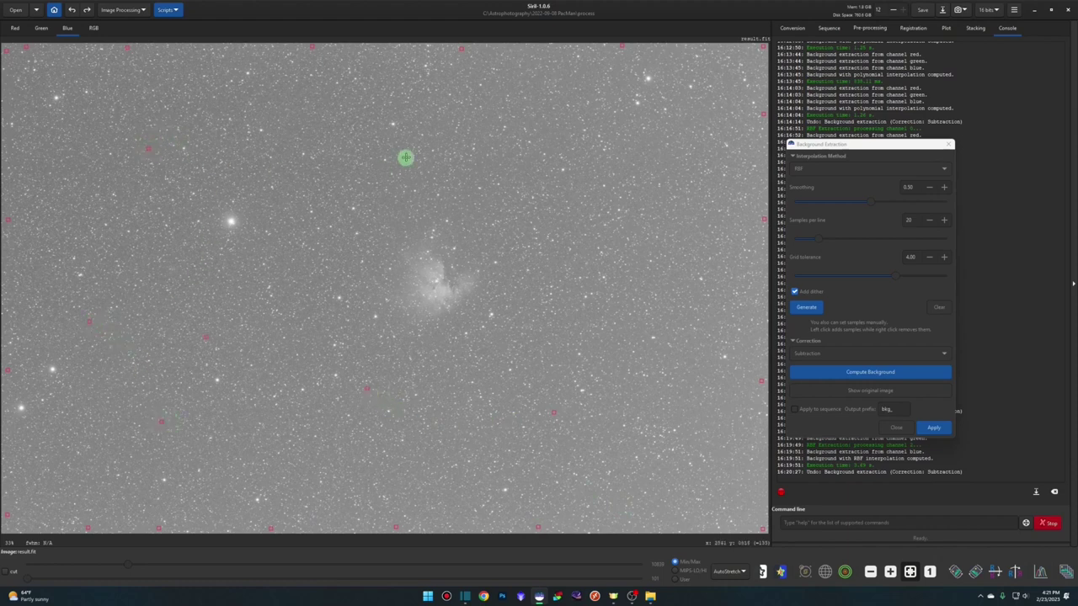
pyautogui.click(314, 123)
pyautogui.click(485, 127)
pyautogui.click(588, 145)
pyautogui.click(311, 242)
pyautogui.click(640, 260)
pyautogui.click(499, 345)
pyautogui.click(231, 414)
pyautogui.click(215, 495)
# - Fit the whole image in view and compute the RBF background from the manual samples
pyautogui.scroll(5, 303, 245)
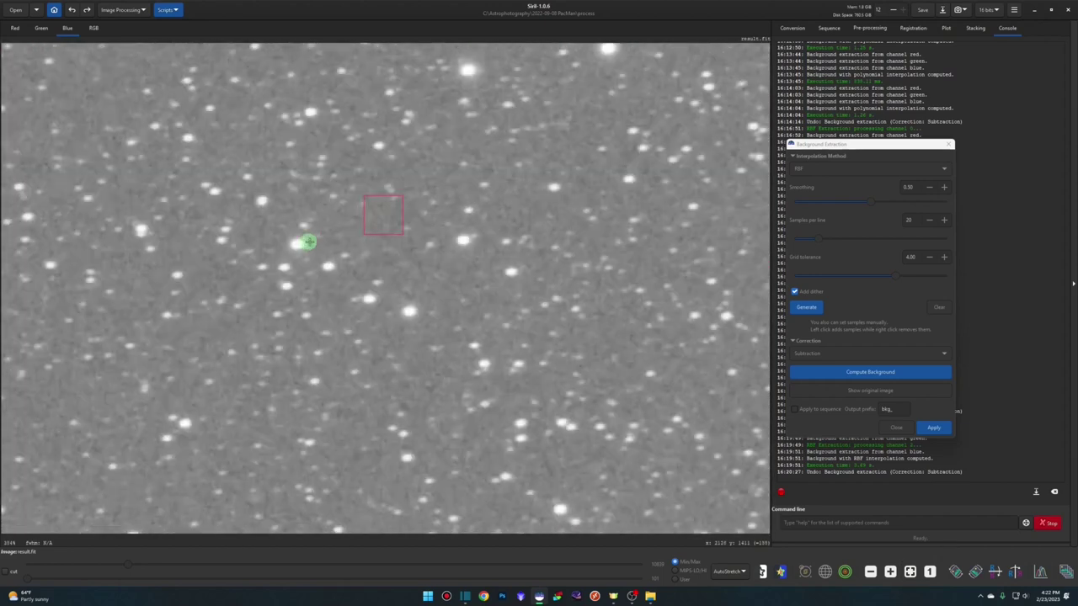
pyautogui.scroll(-5, 323, 236)
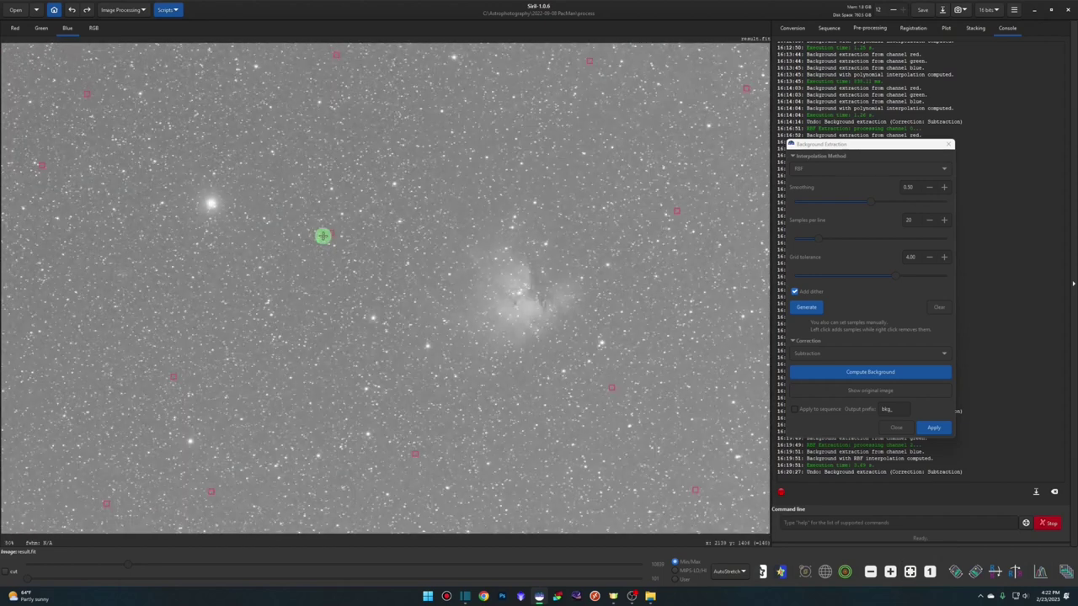
pyautogui.scroll(-2, 323, 235)
pyautogui.scroll(2, 322, 236)
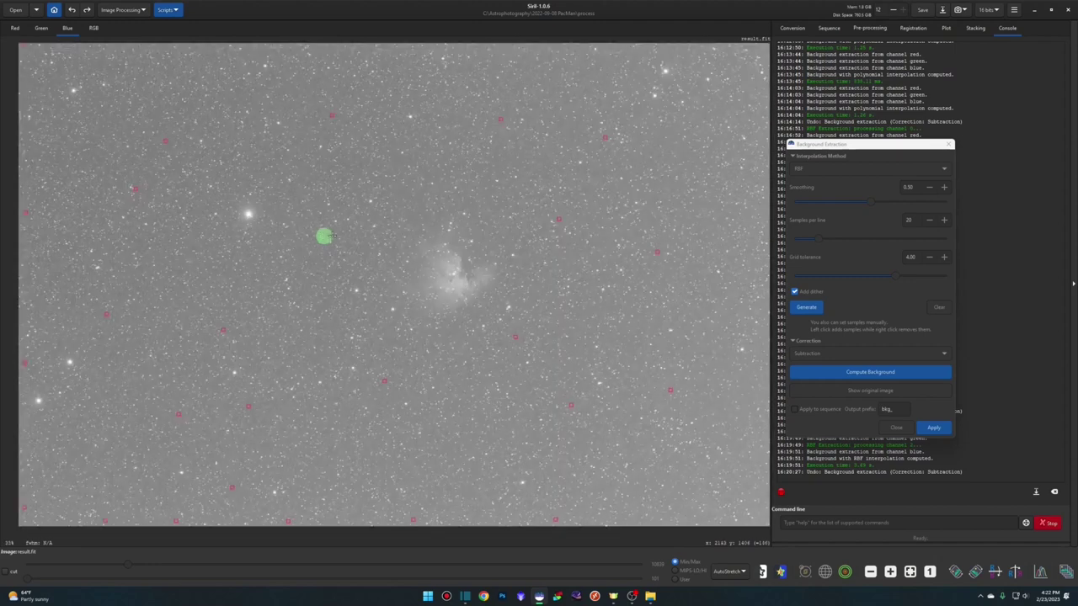
pyautogui.scroll(2, 492, 238)
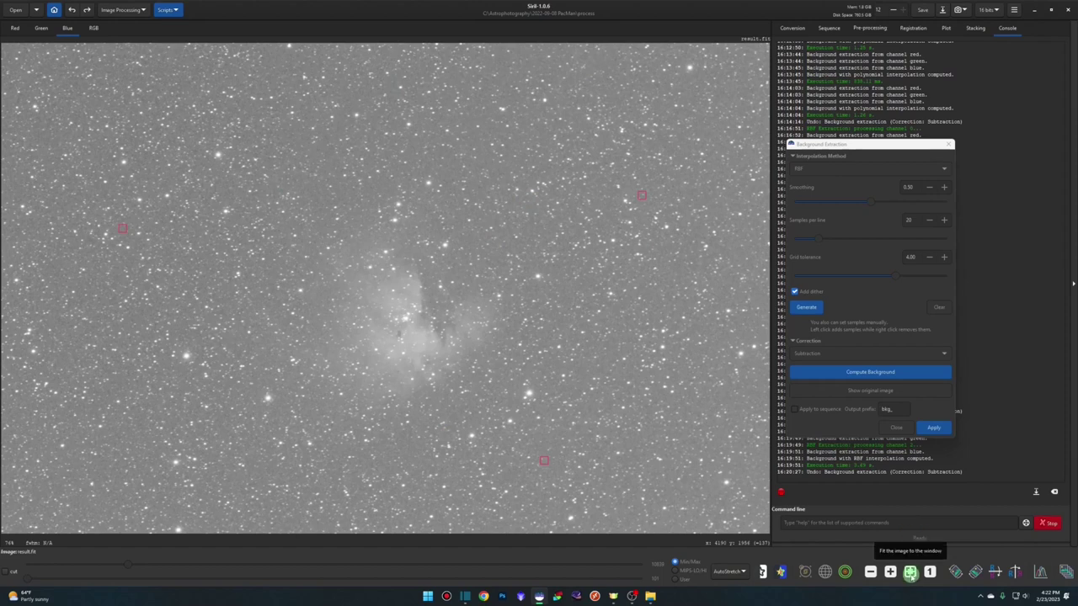
pyautogui.click(910, 574)
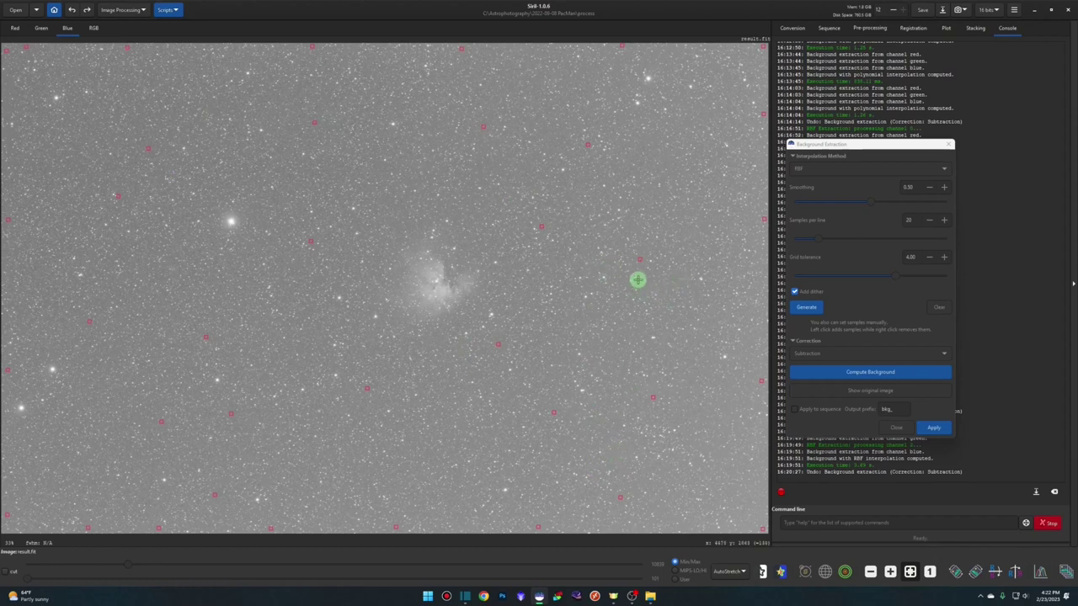
pyautogui.click(888, 371)
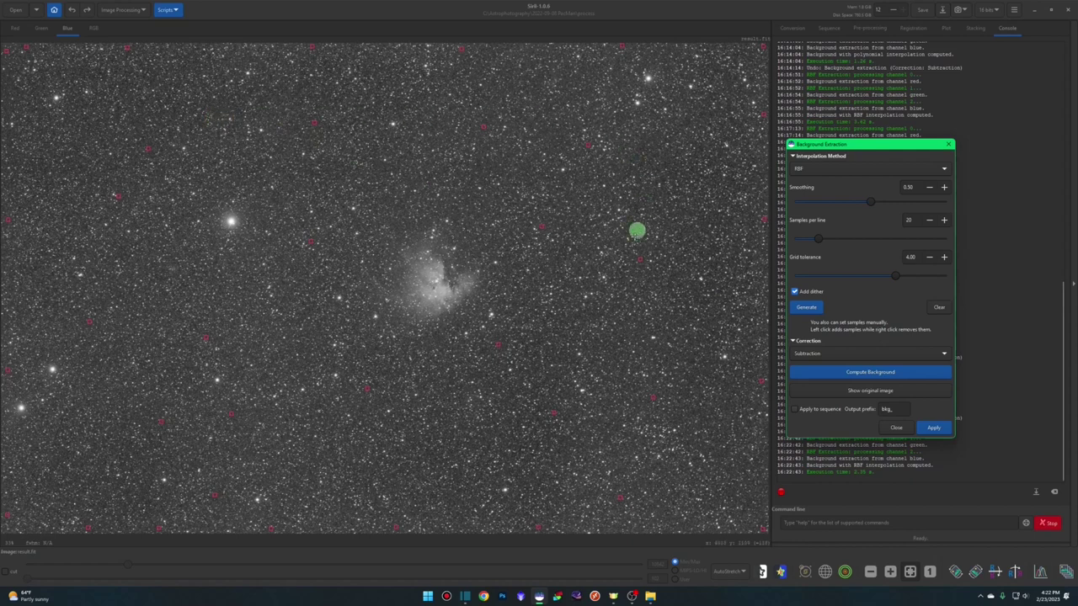
# - Check the corrected result in RGB, Green and Red, then return to Blue
pyautogui.click(94, 28)
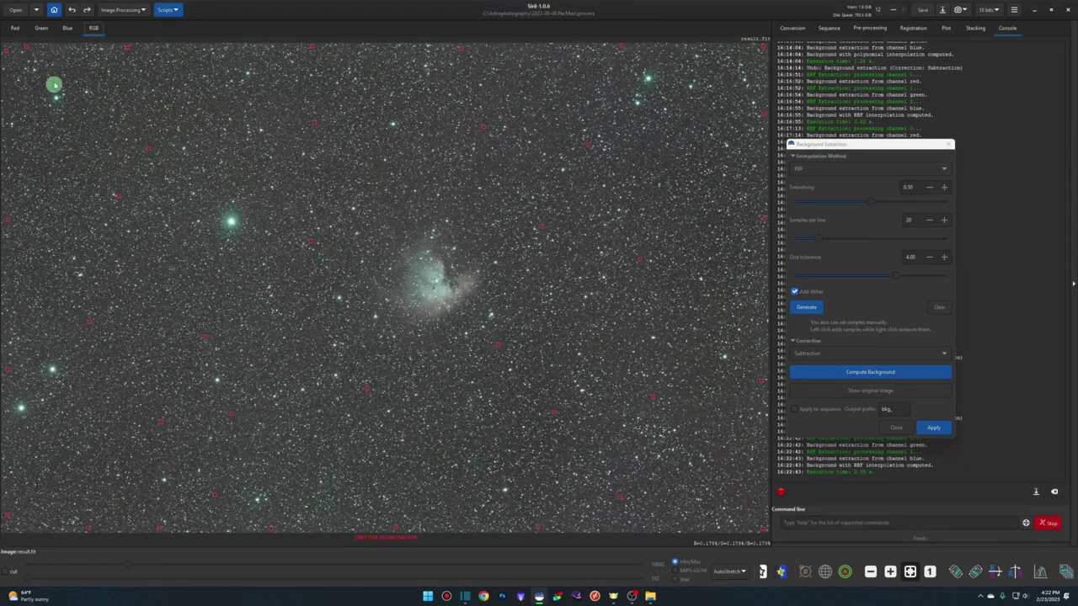
pyautogui.click(31, 29)
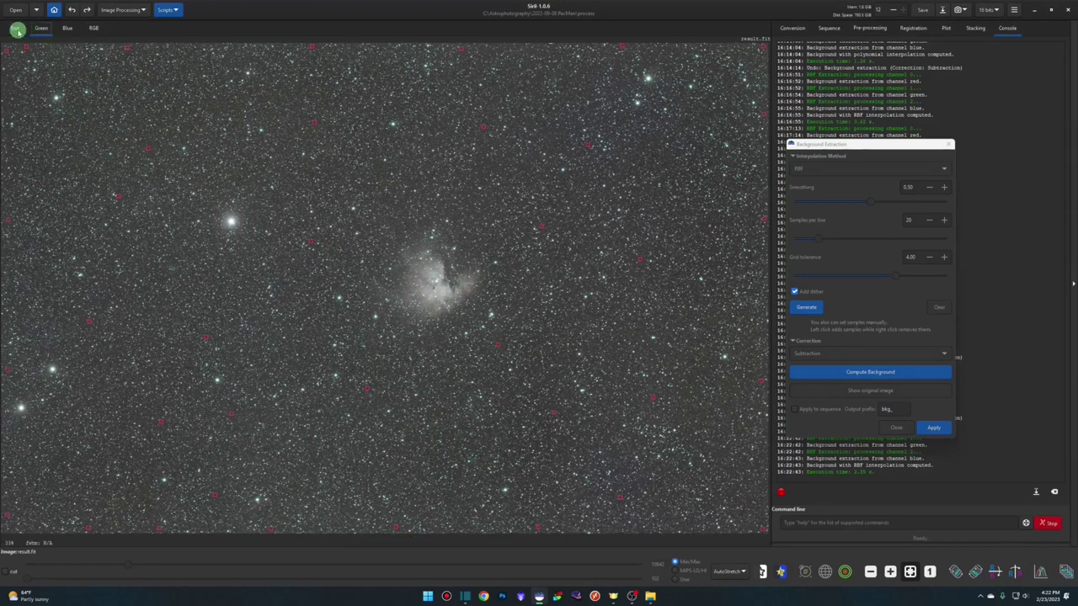
pyautogui.click(17, 30)
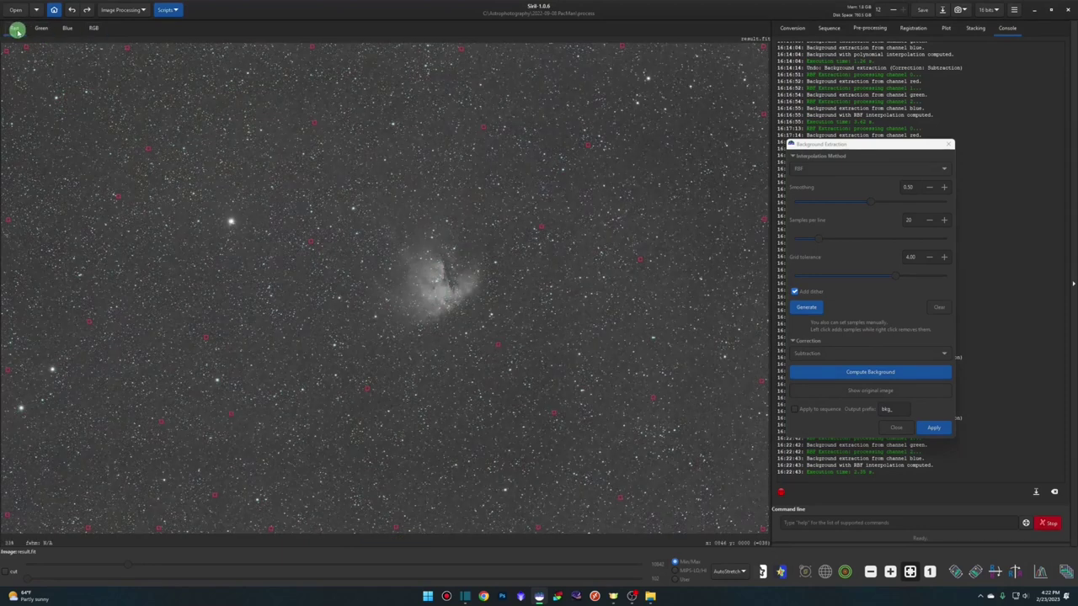
pyautogui.click(64, 27)
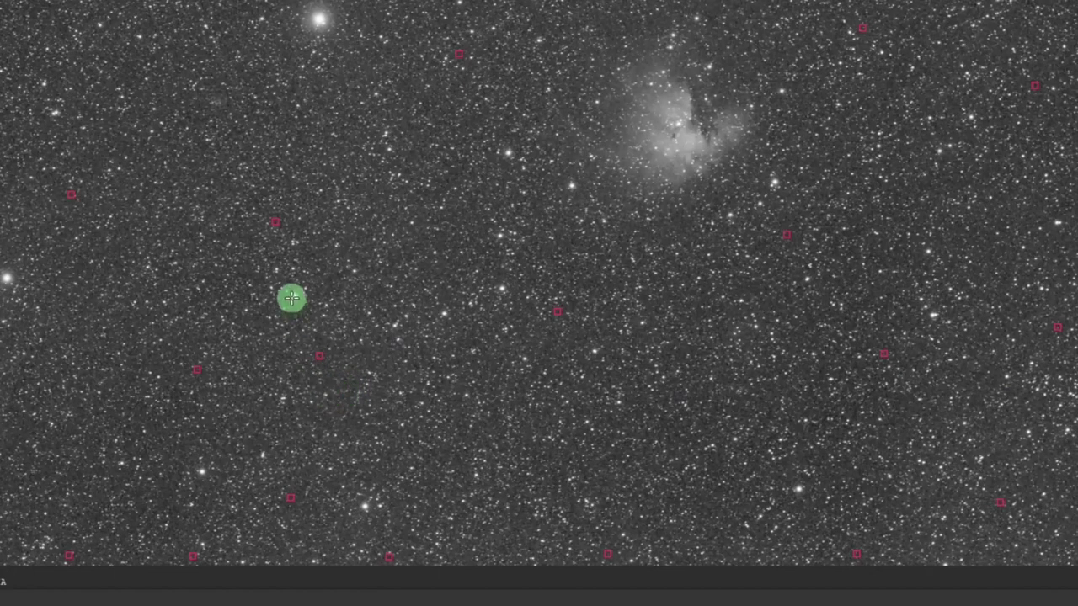
# - Add a lower-left sky sample, recompute, and inspect the resulting dark blotch in RGB and Blue
pyautogui.click(294, 297)
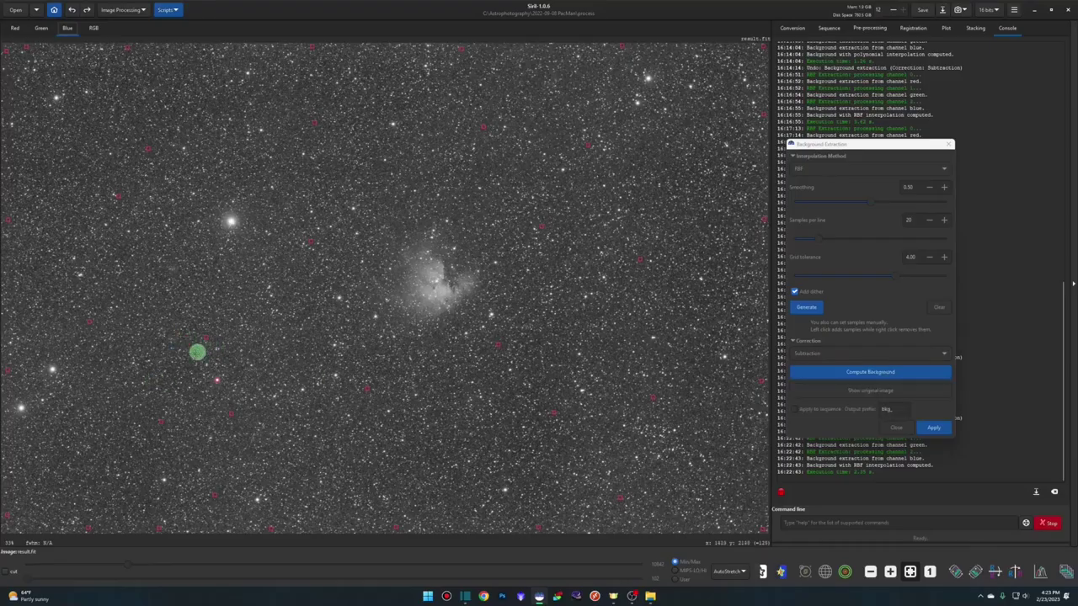
pyautogui.click(838, 374)
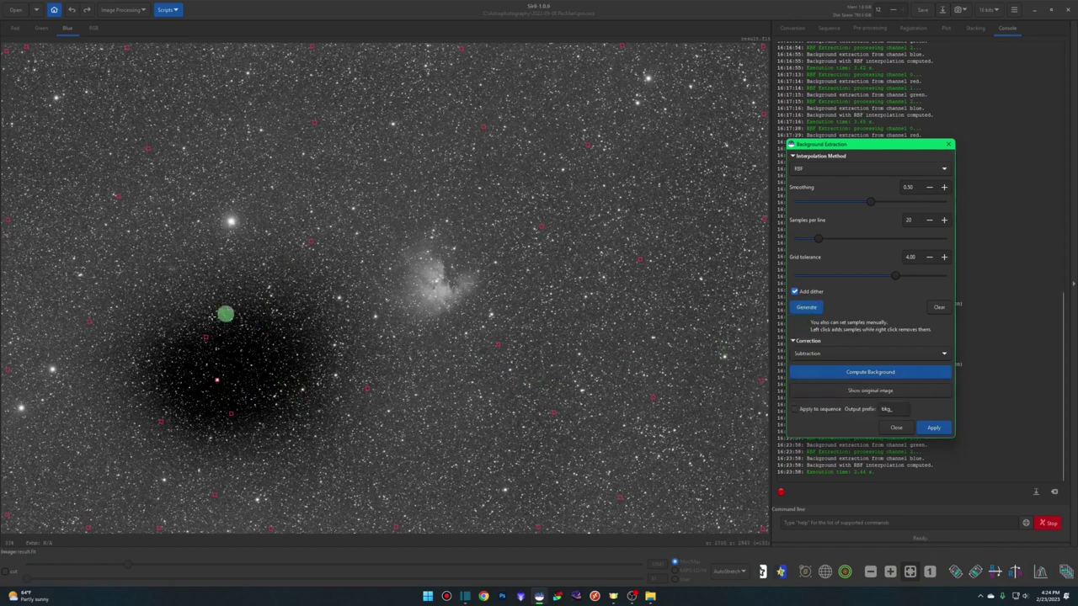
pyautogui.click(91, 29)
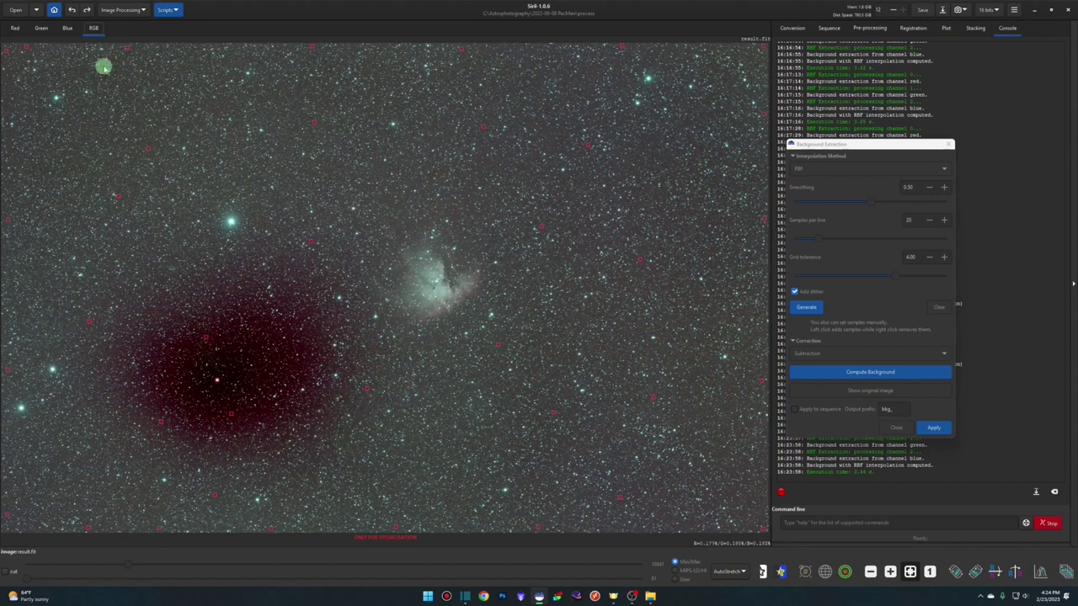
pyautogui.click(65, 28)
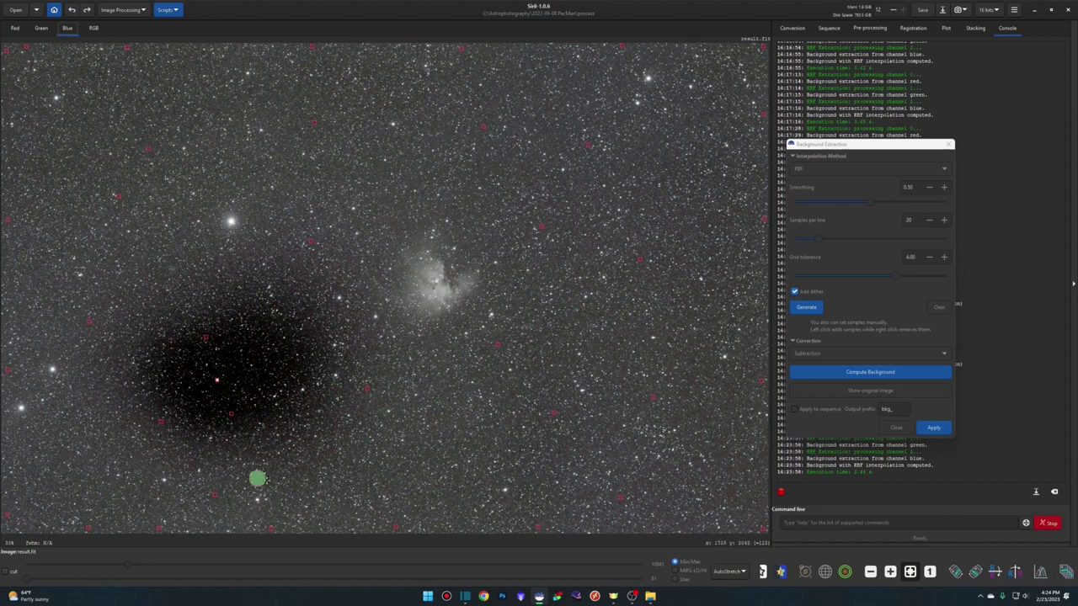
# - Delete the sample on the bright star, recompute the background, and apply the correction
pyautogui.rightClick(216, 380)
pyautogui.click(898, 371)
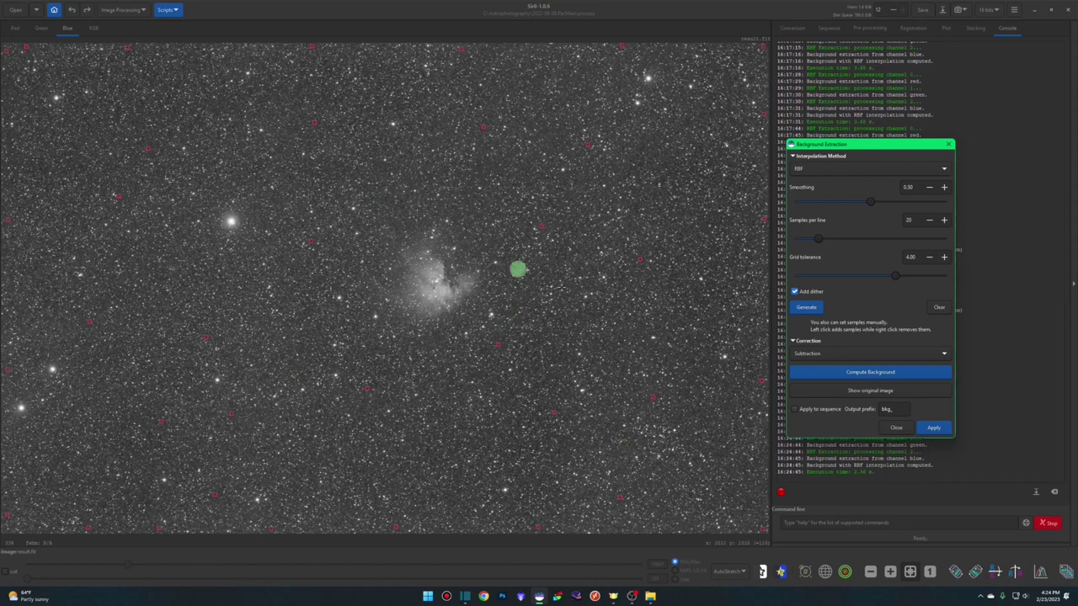
pyautogui.click(934, 428)
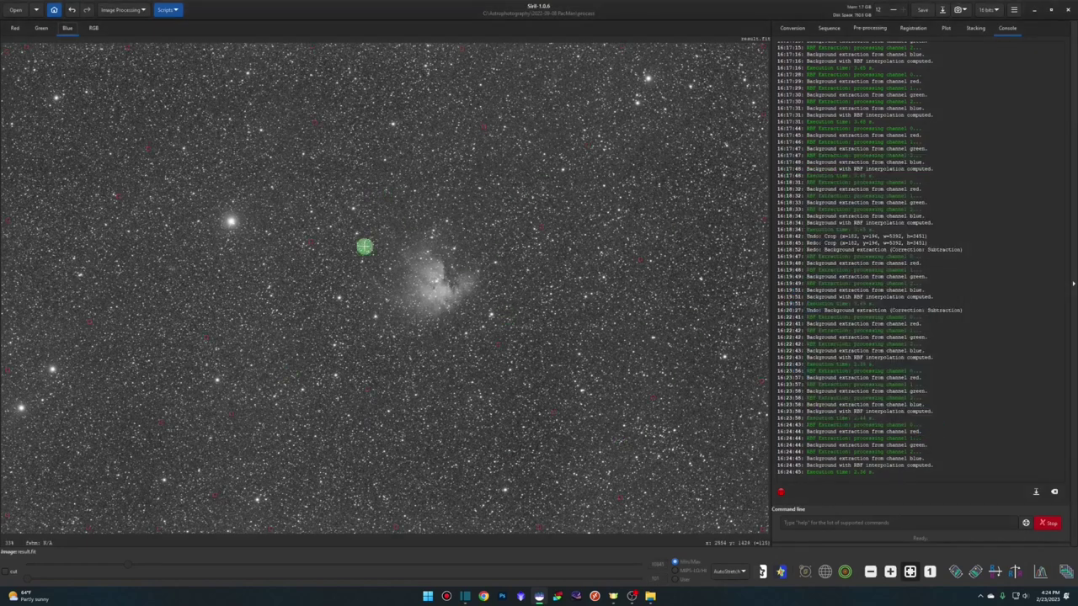